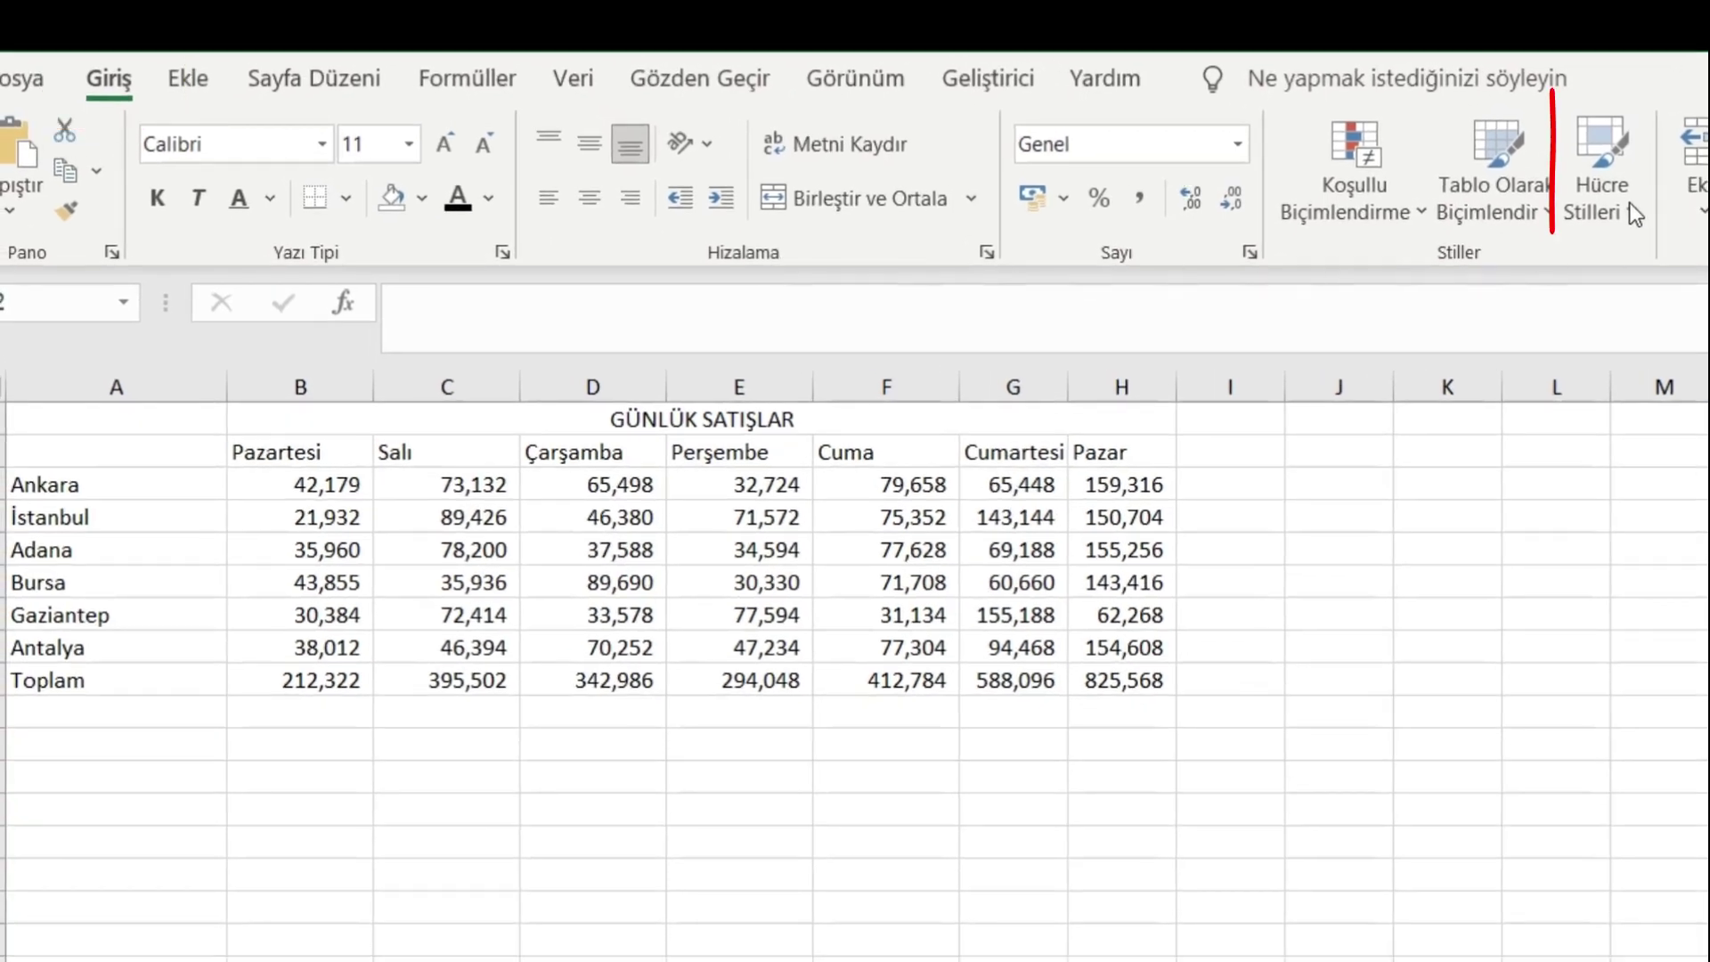
Apply the Vurgu1 accent style to the whole daily sales table A1:H9.
click(1635, 212)
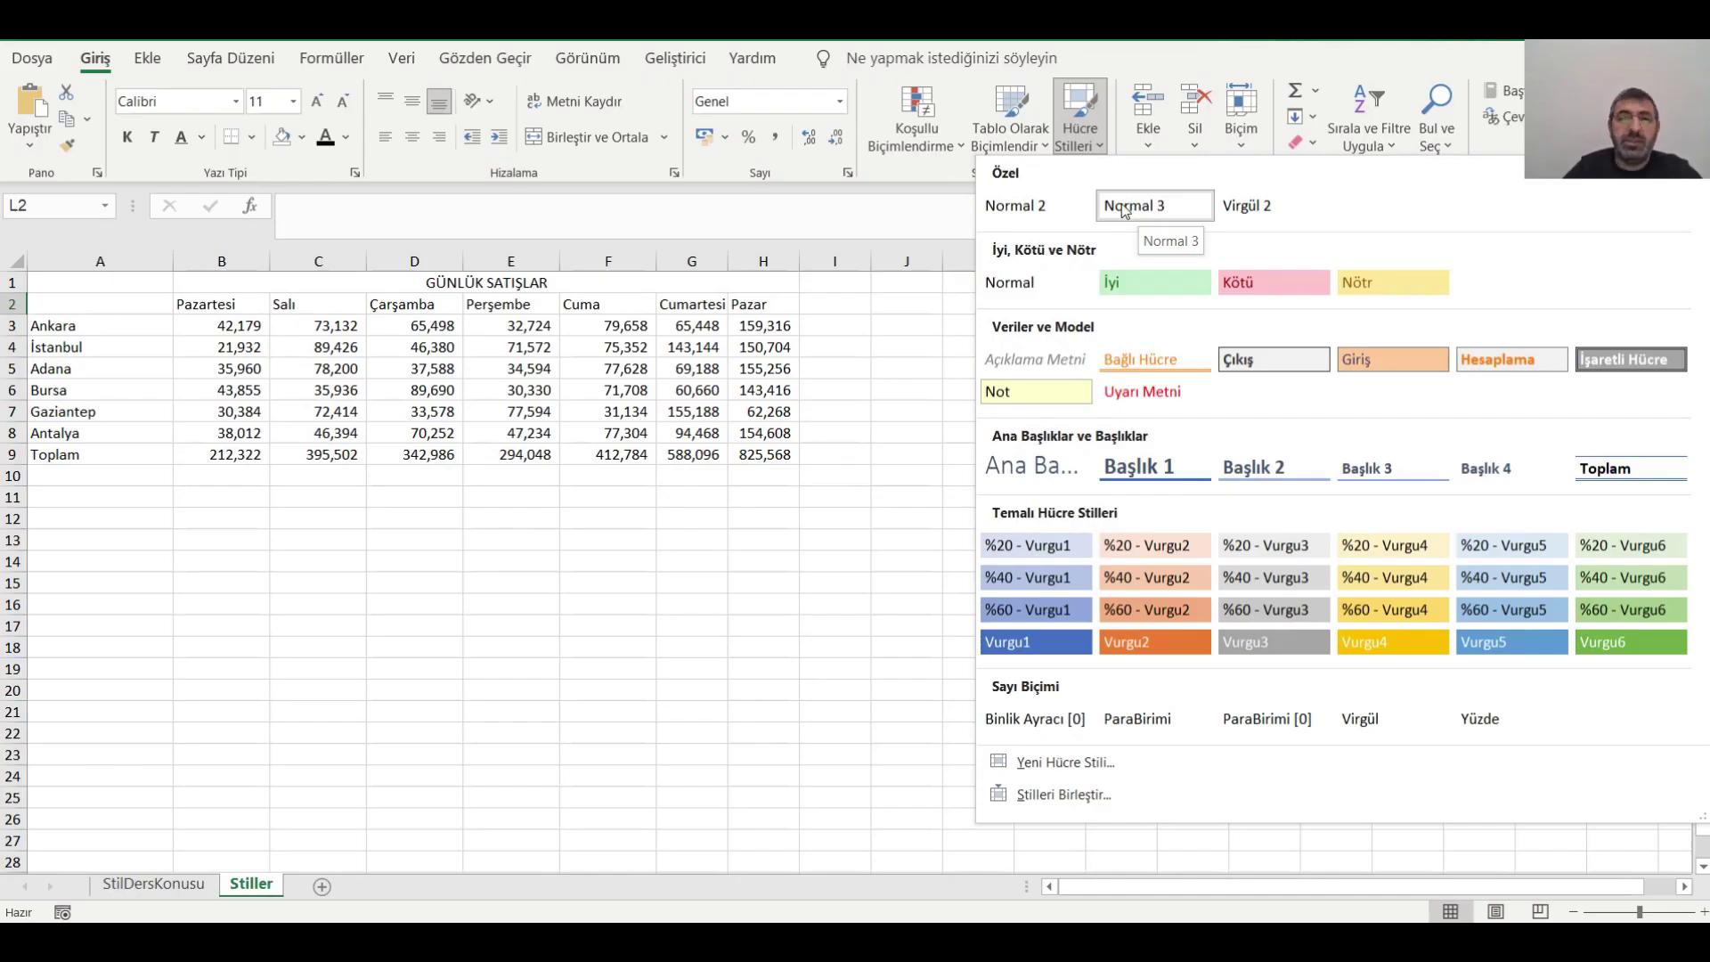
click(837, 462)
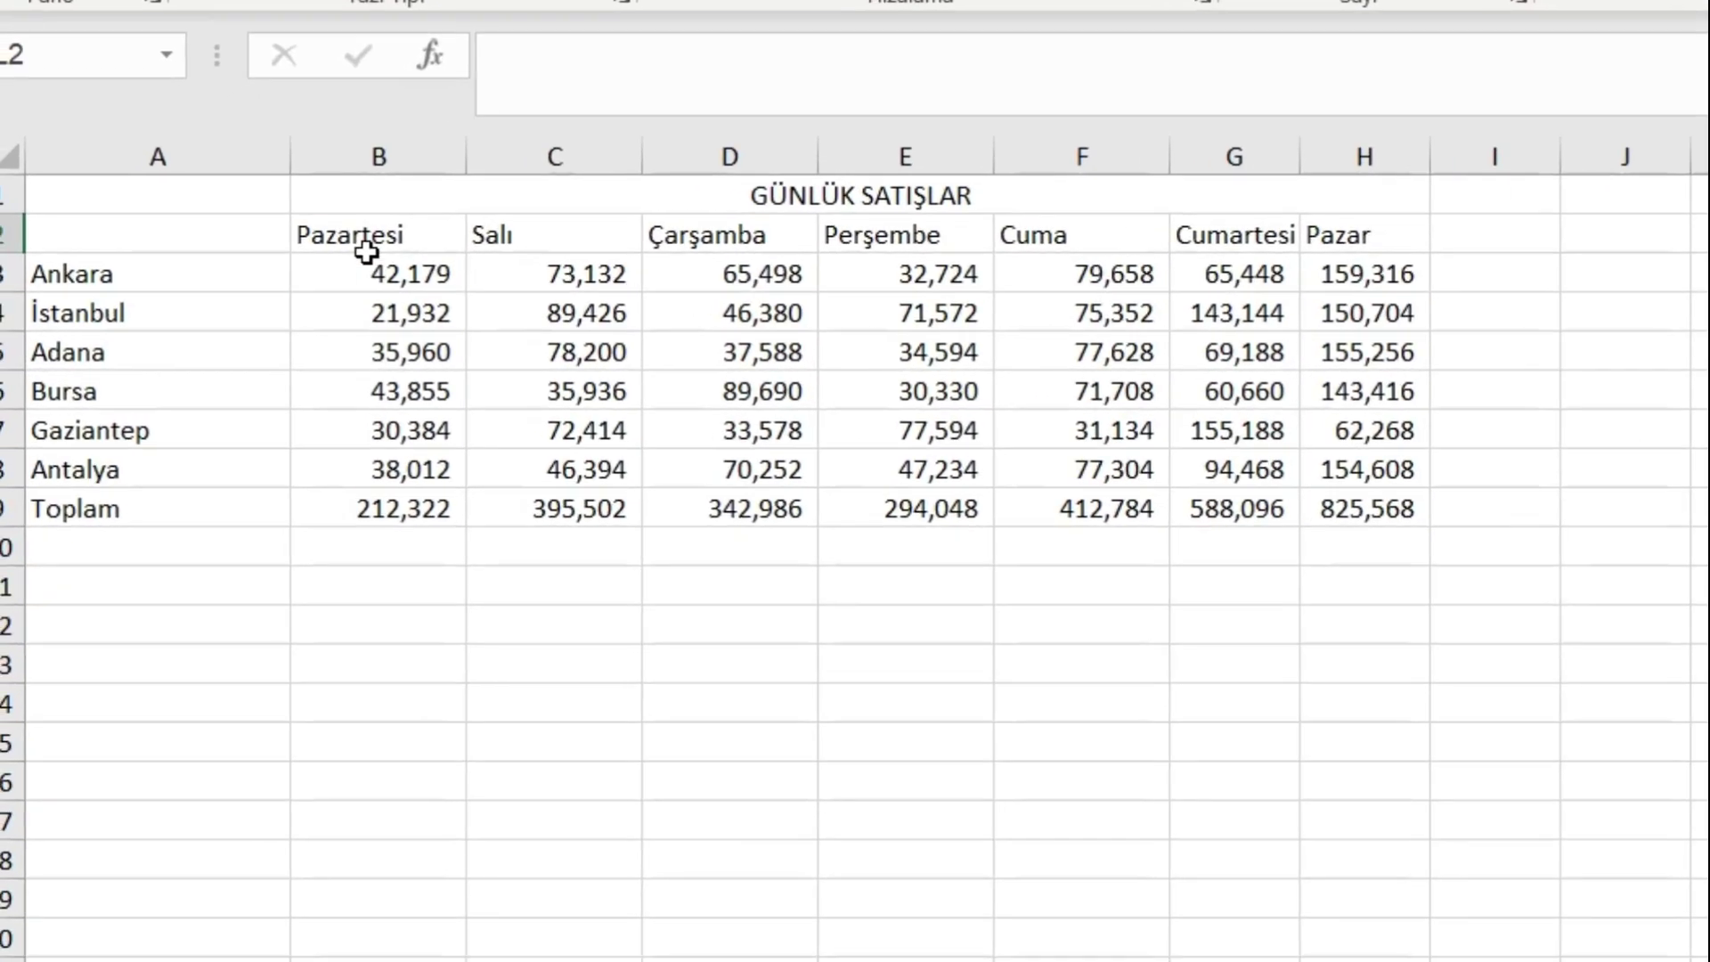
mouse_move(130, 175)
mouse_down()
mouse_move(1596, 504)
mouse_move(1648, 531)
mouse_up()
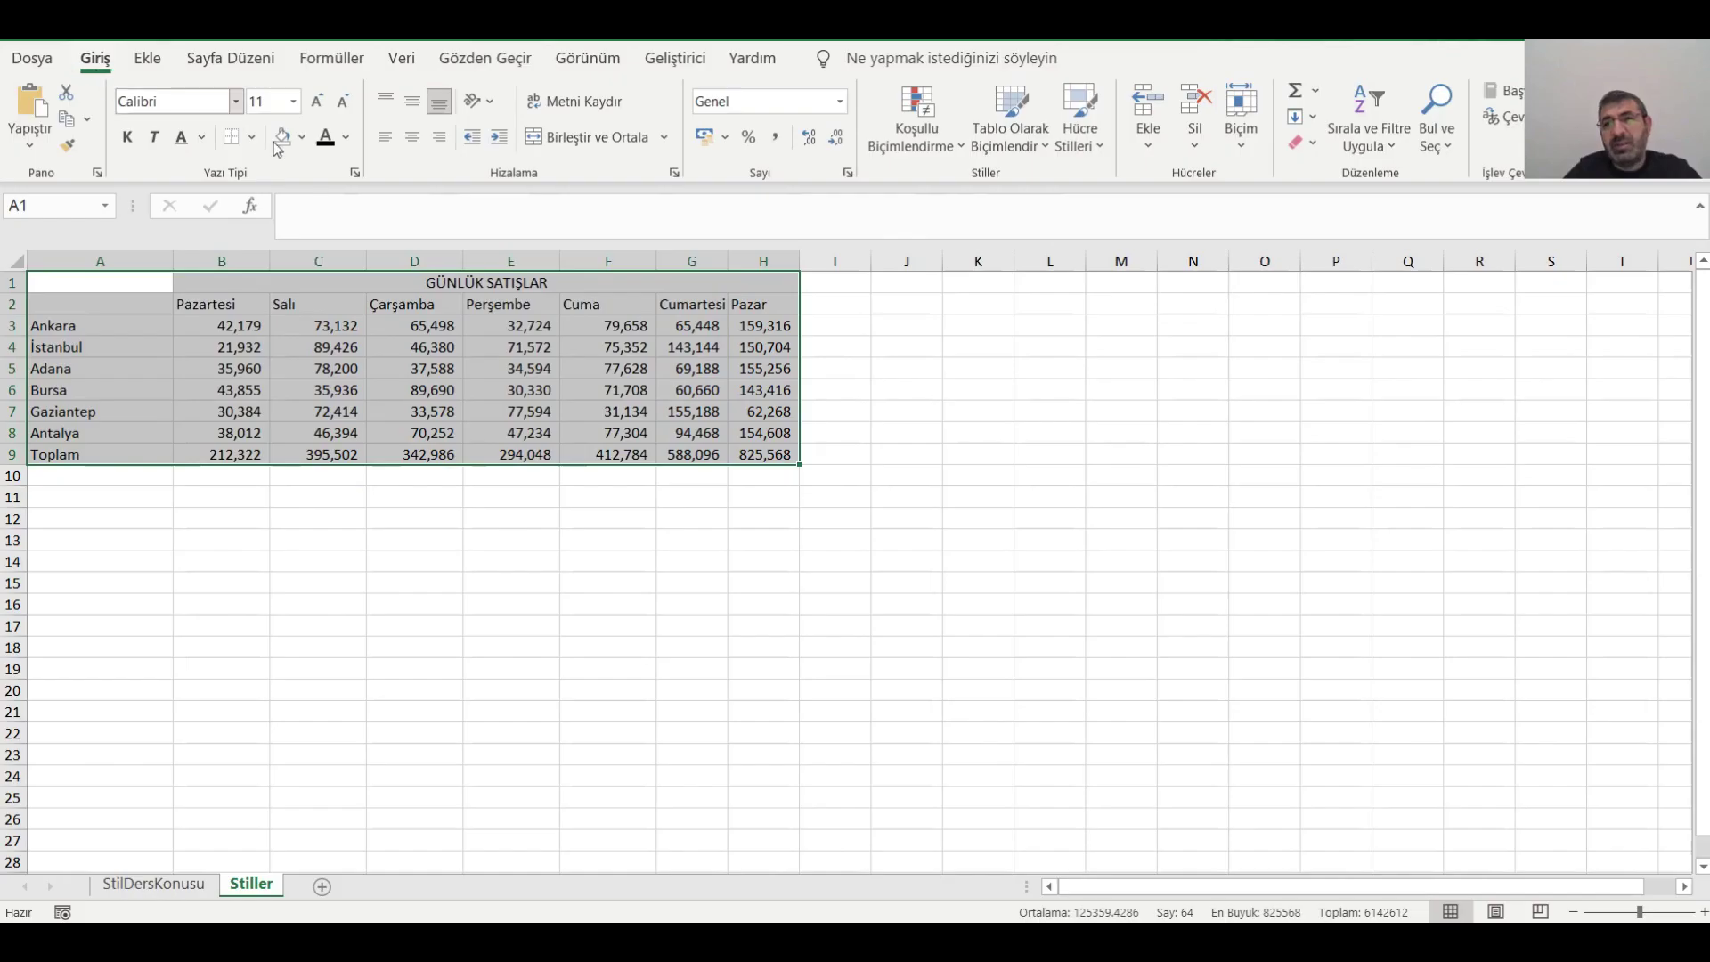
click(1101, 146)
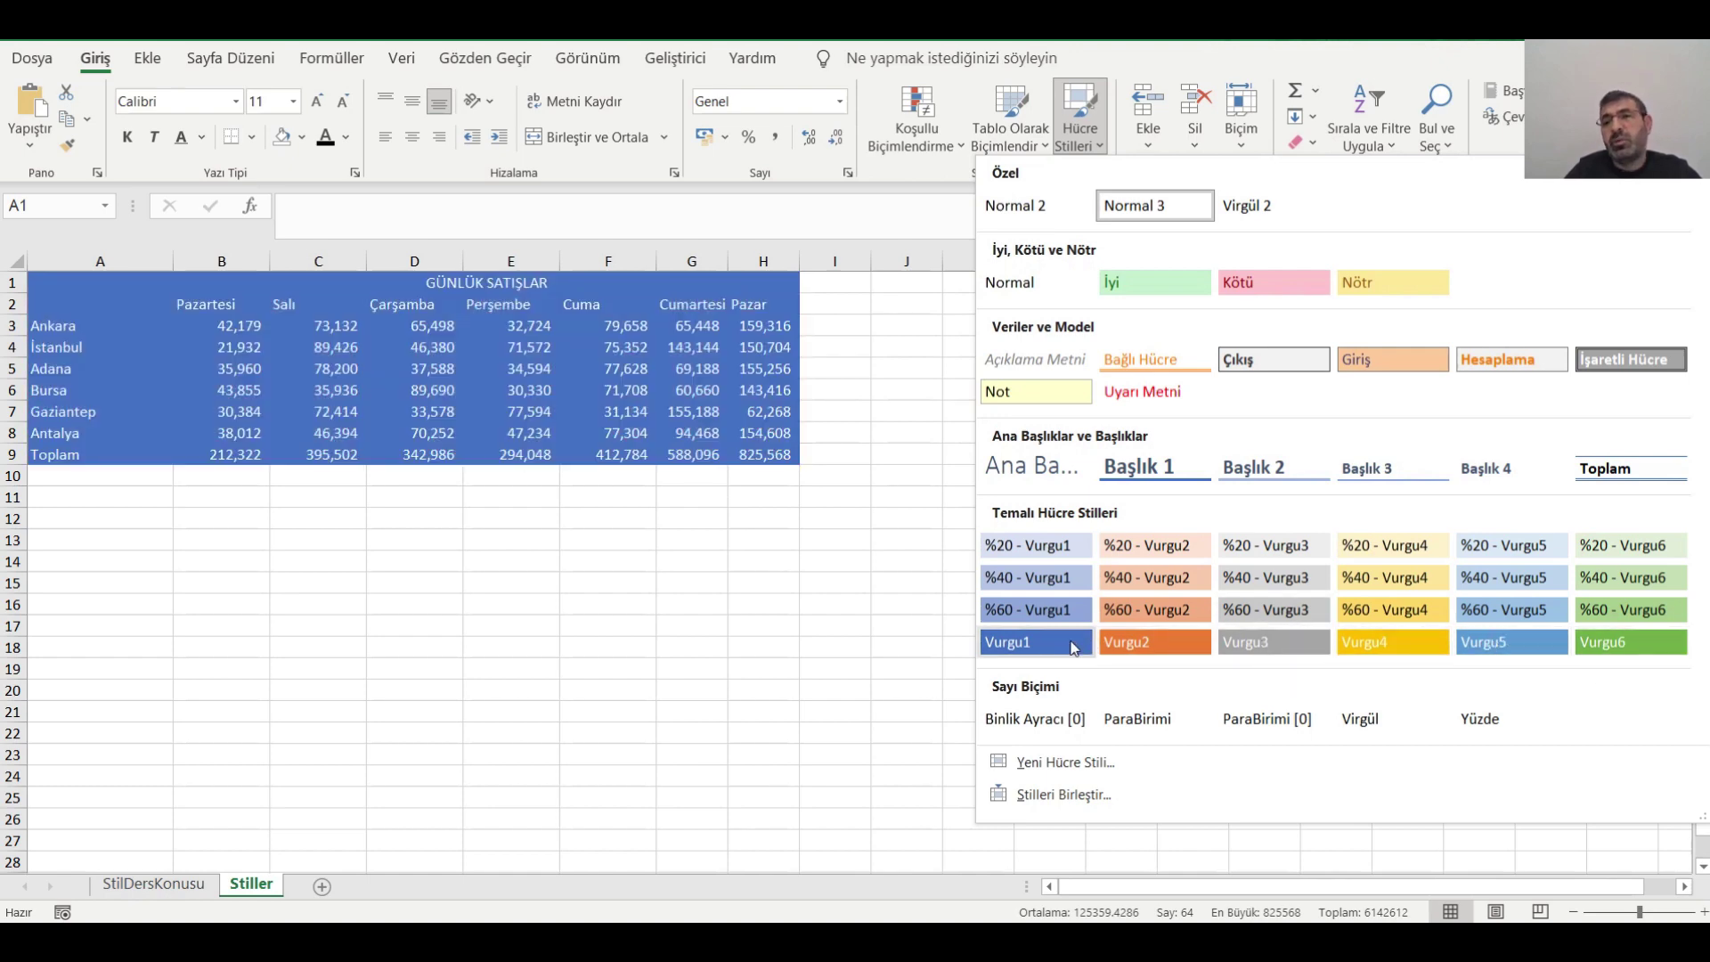
click(1025, 646)
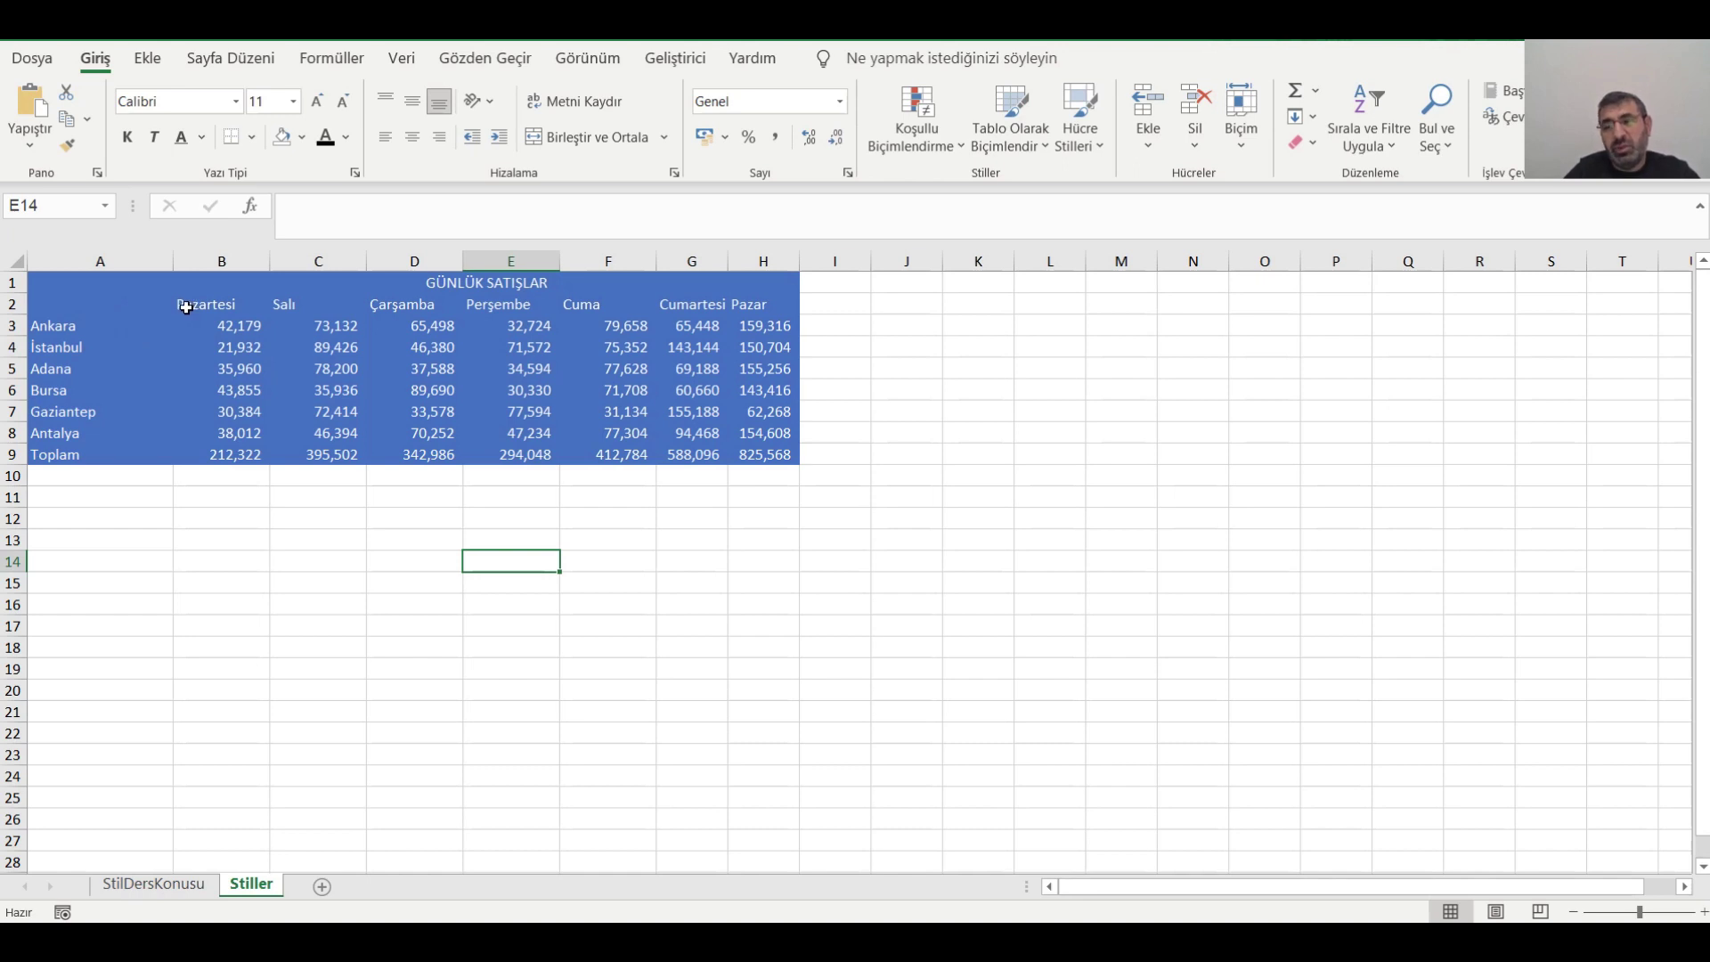
drag(332, 286, 514, 306)
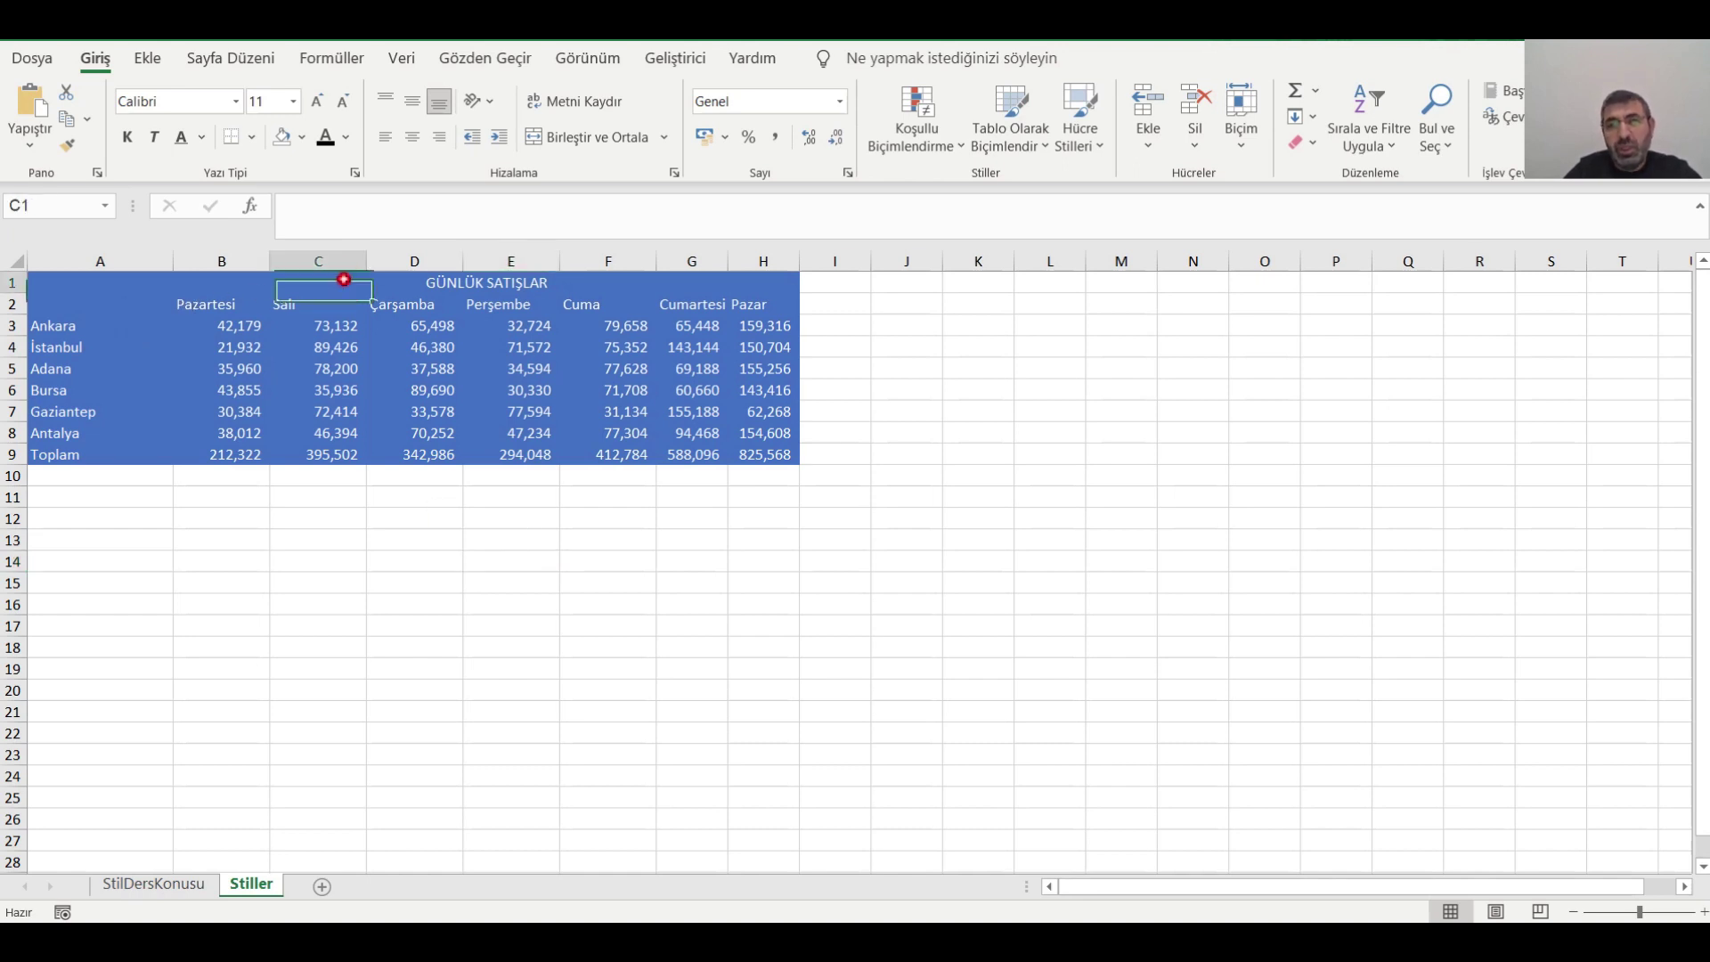
Apply Başlık 3 to the title and day headers B1:H2 plus city names A3:A9.
mouse_move(187, 285)
mouse_down()
mouse_move(804, 306)
mouse_move(787, 304)
mouse_up()
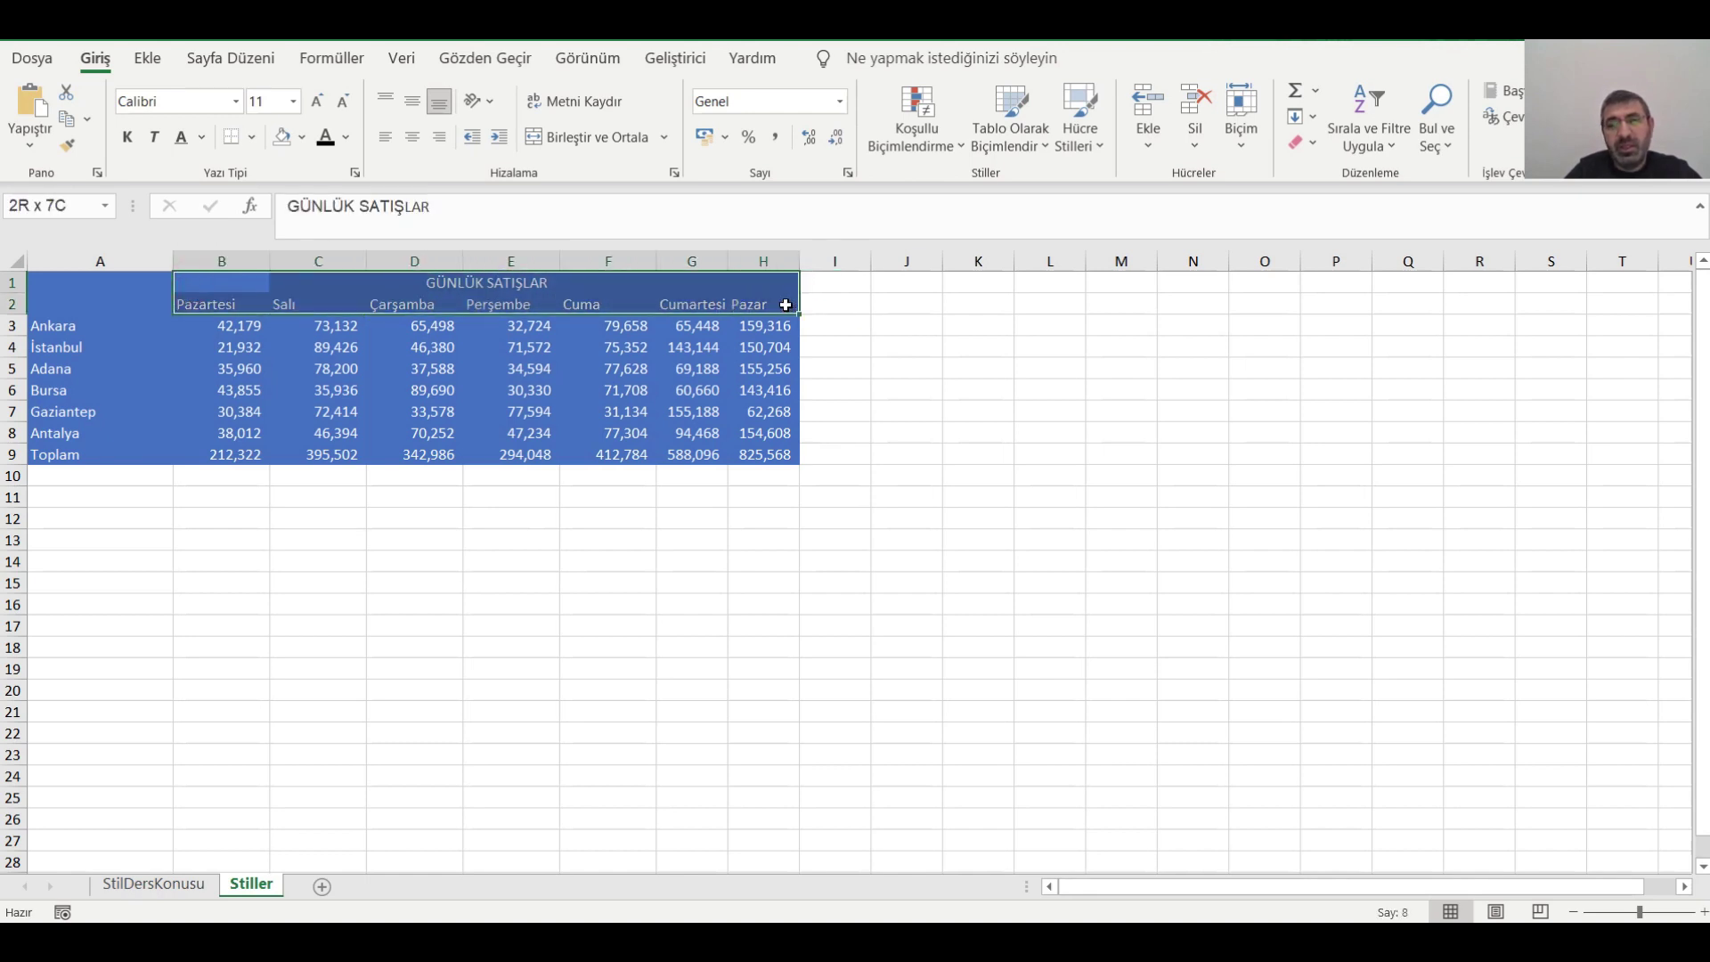
ctrl+drag(73, 325, 72, 446)
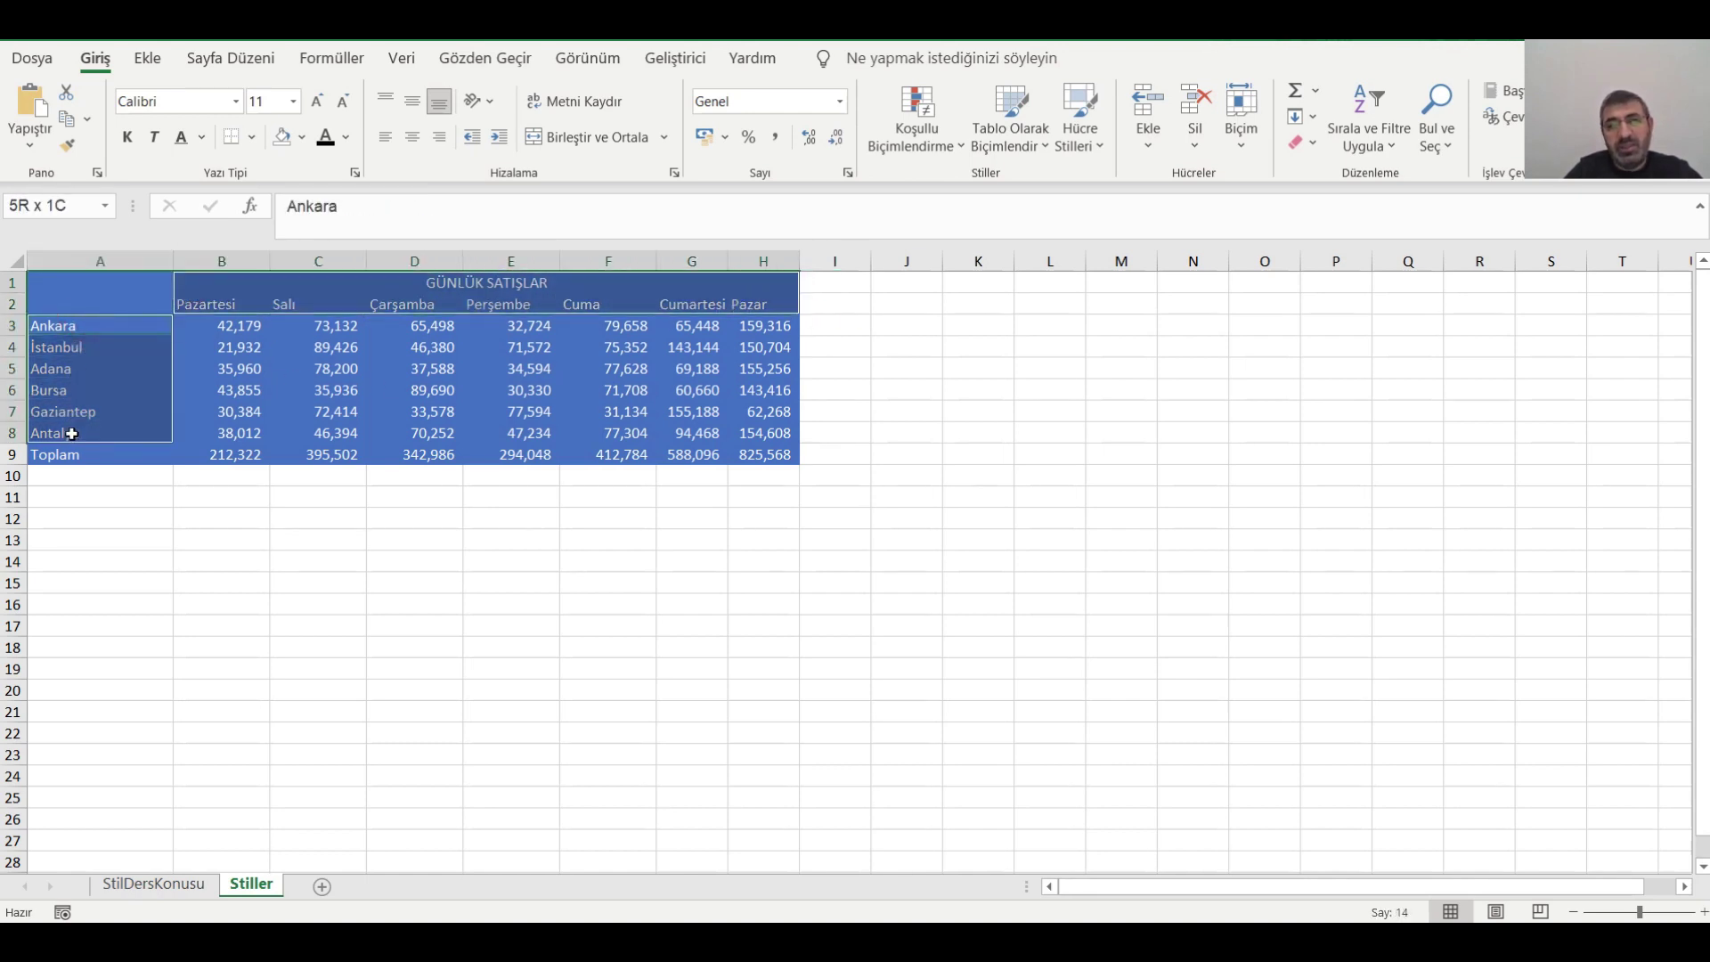
click(1103, 142)
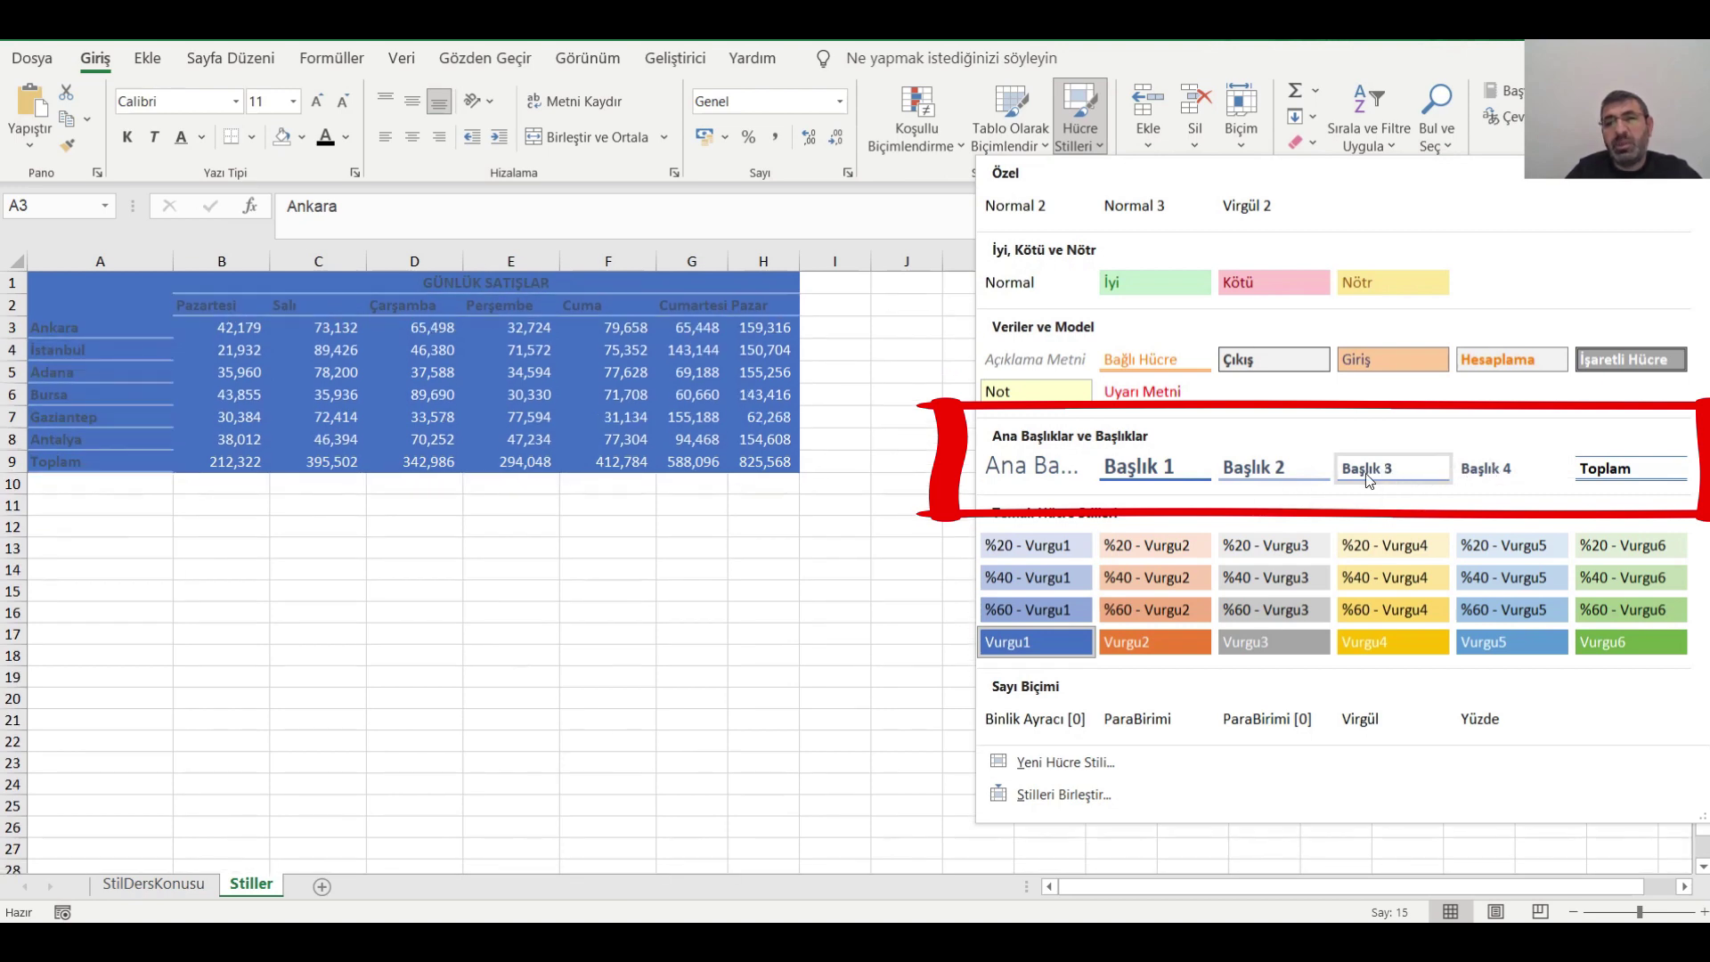
click(1367, 469)
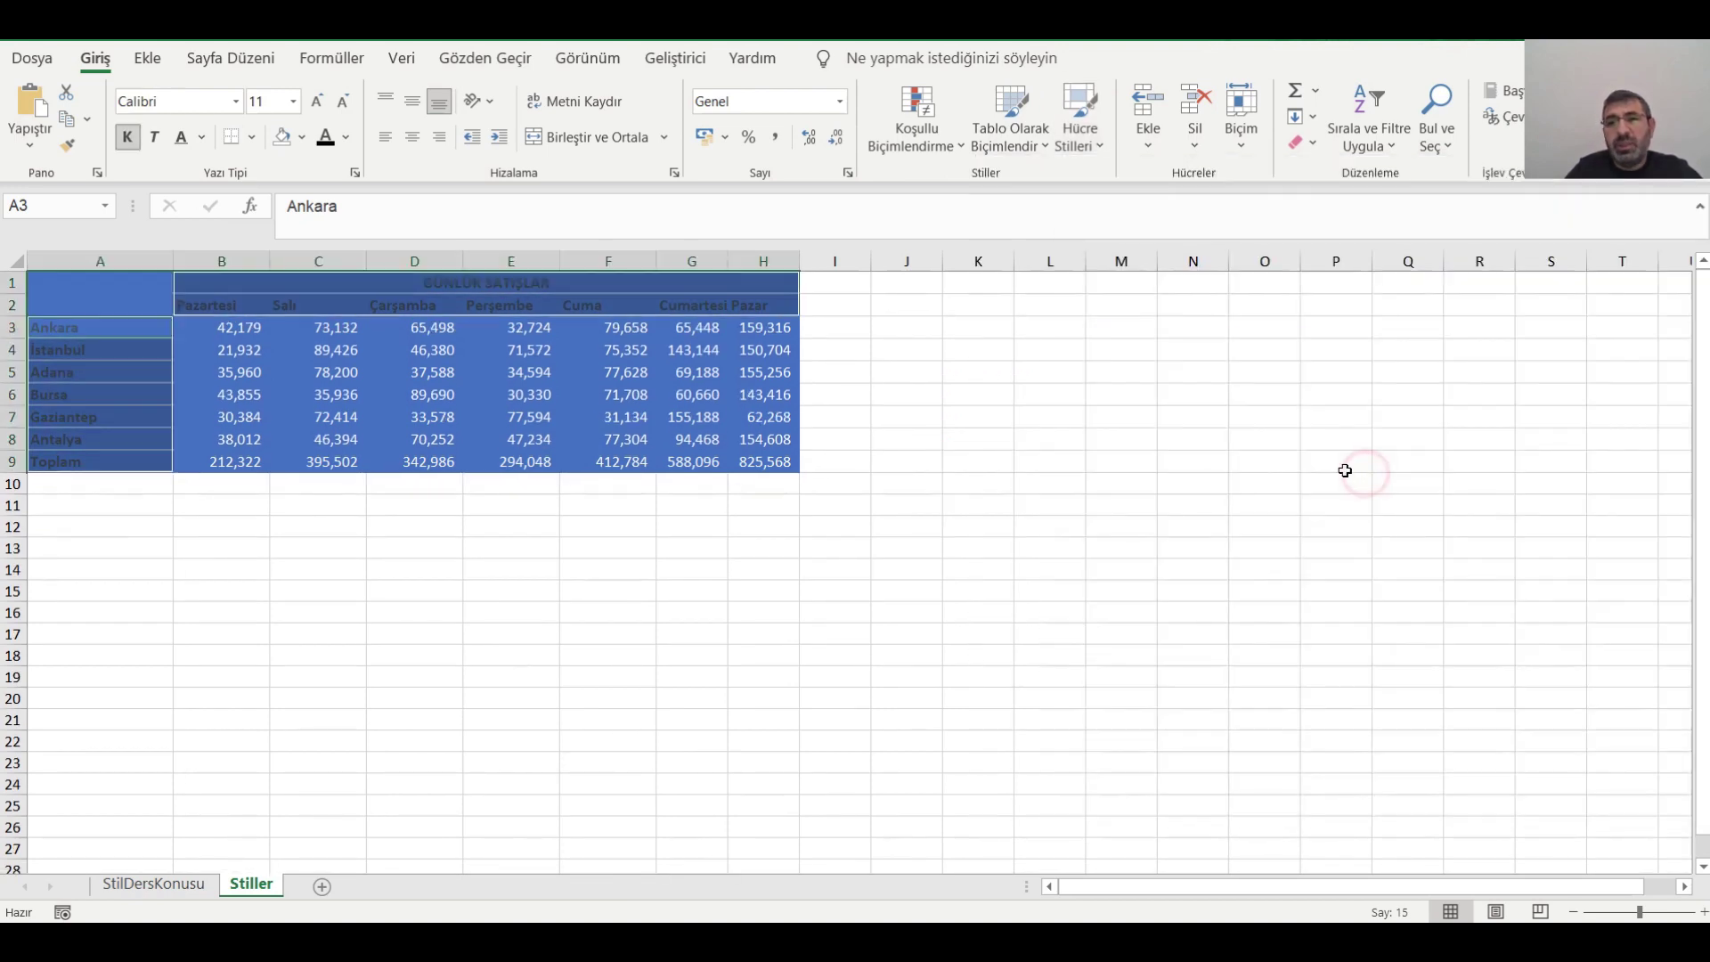
click(319, 527)
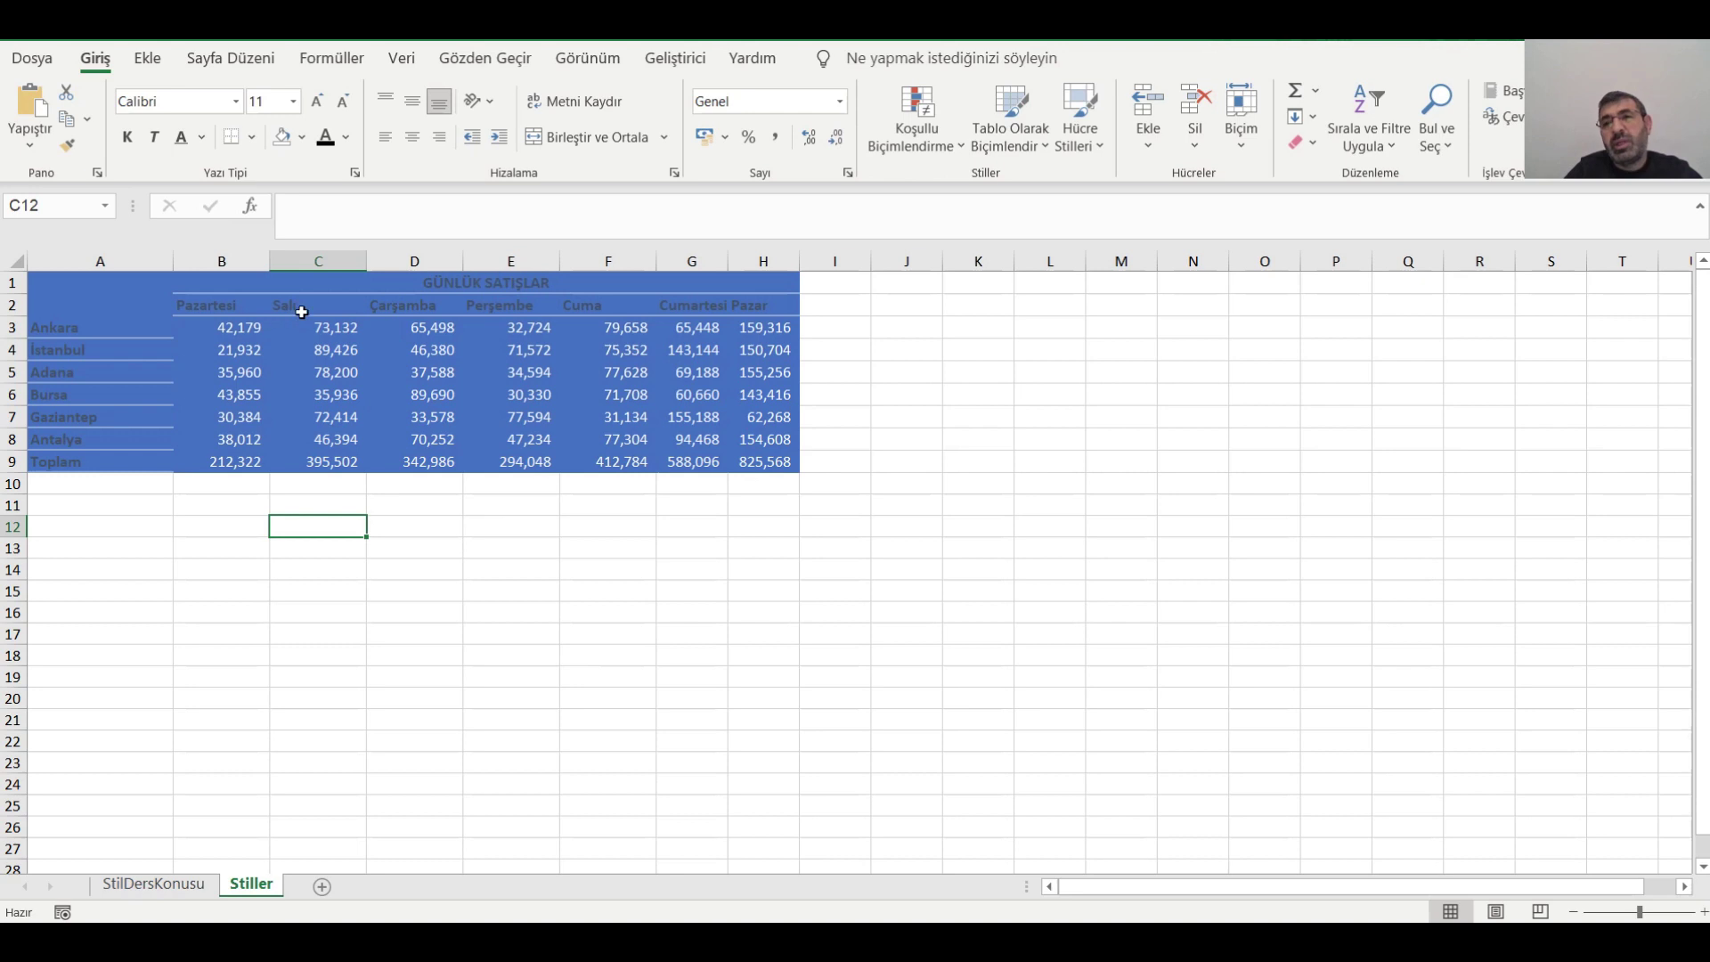
Set the font colour of day headers B2:H2, Pazartesi through Pazar, to white.
drag(214, 304, 784, 305)
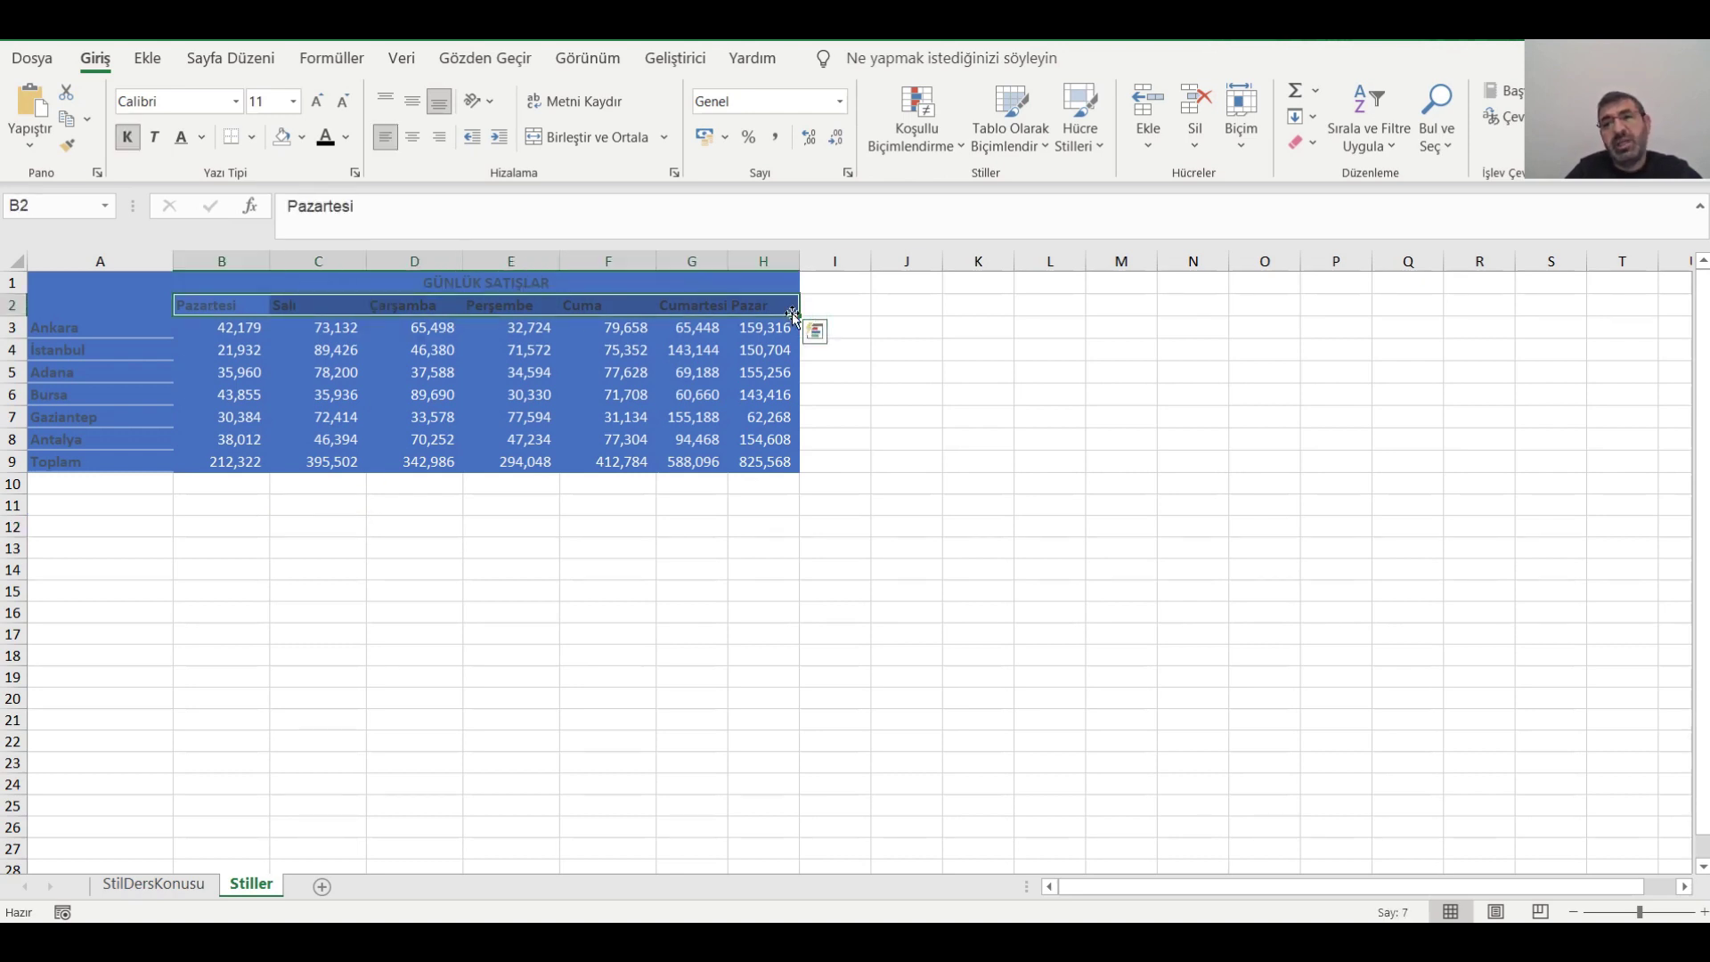
click(348, 138)
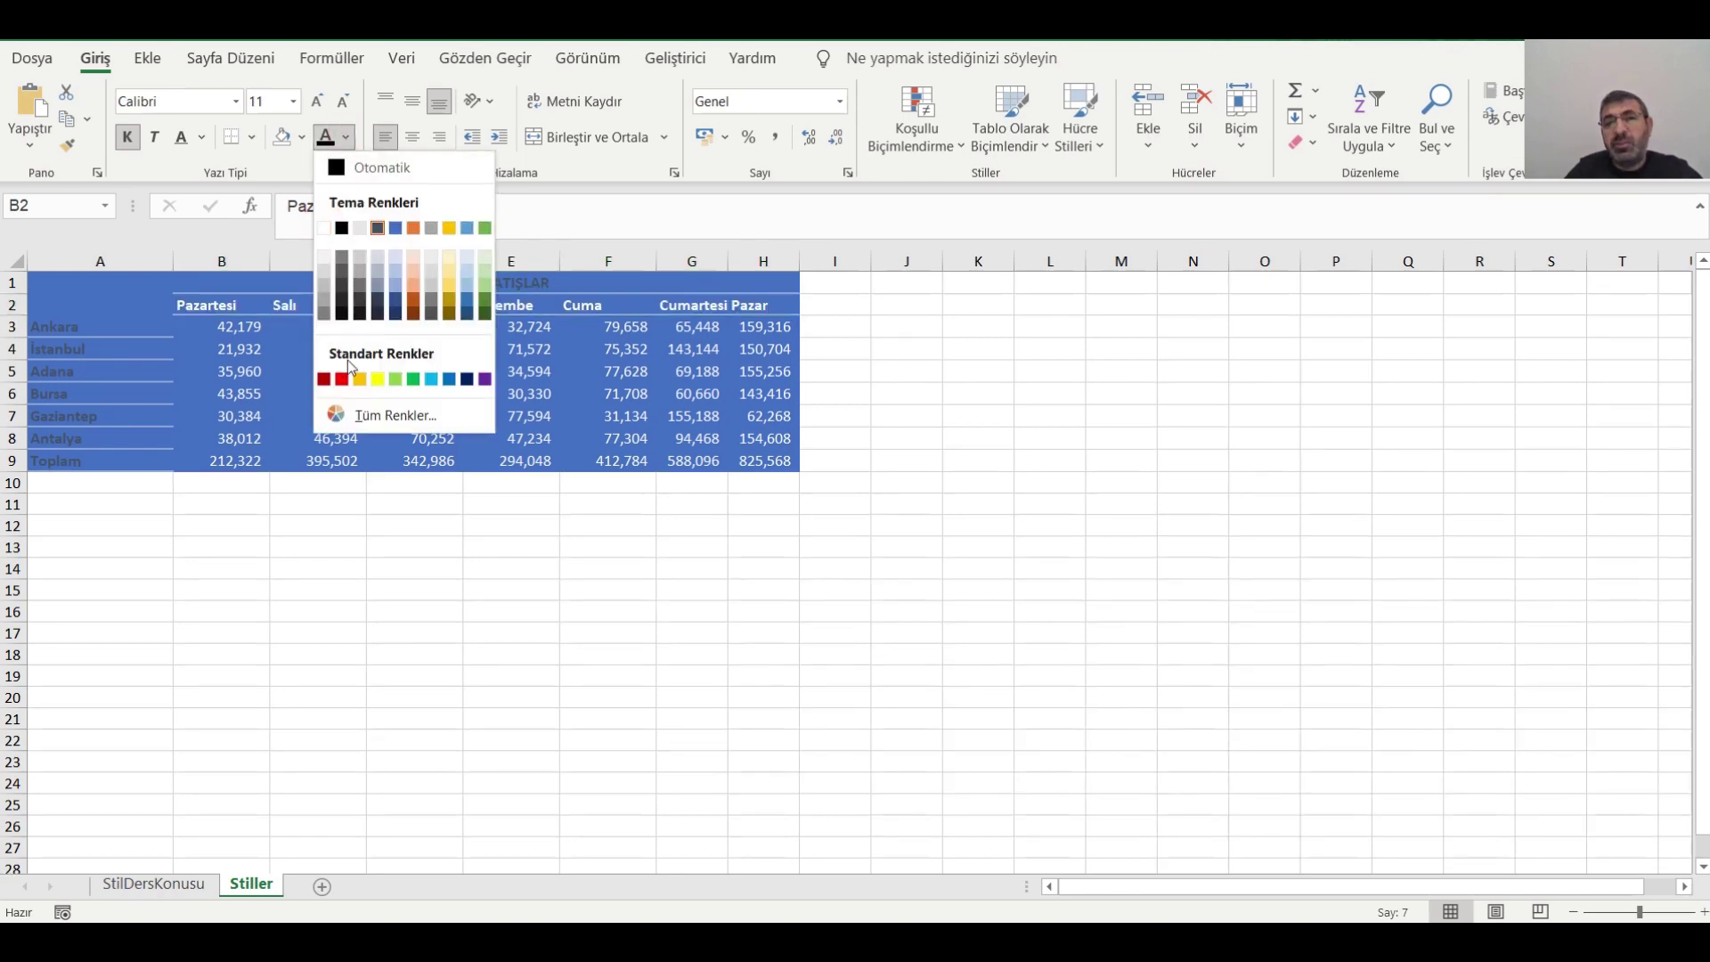
click(422, 498)
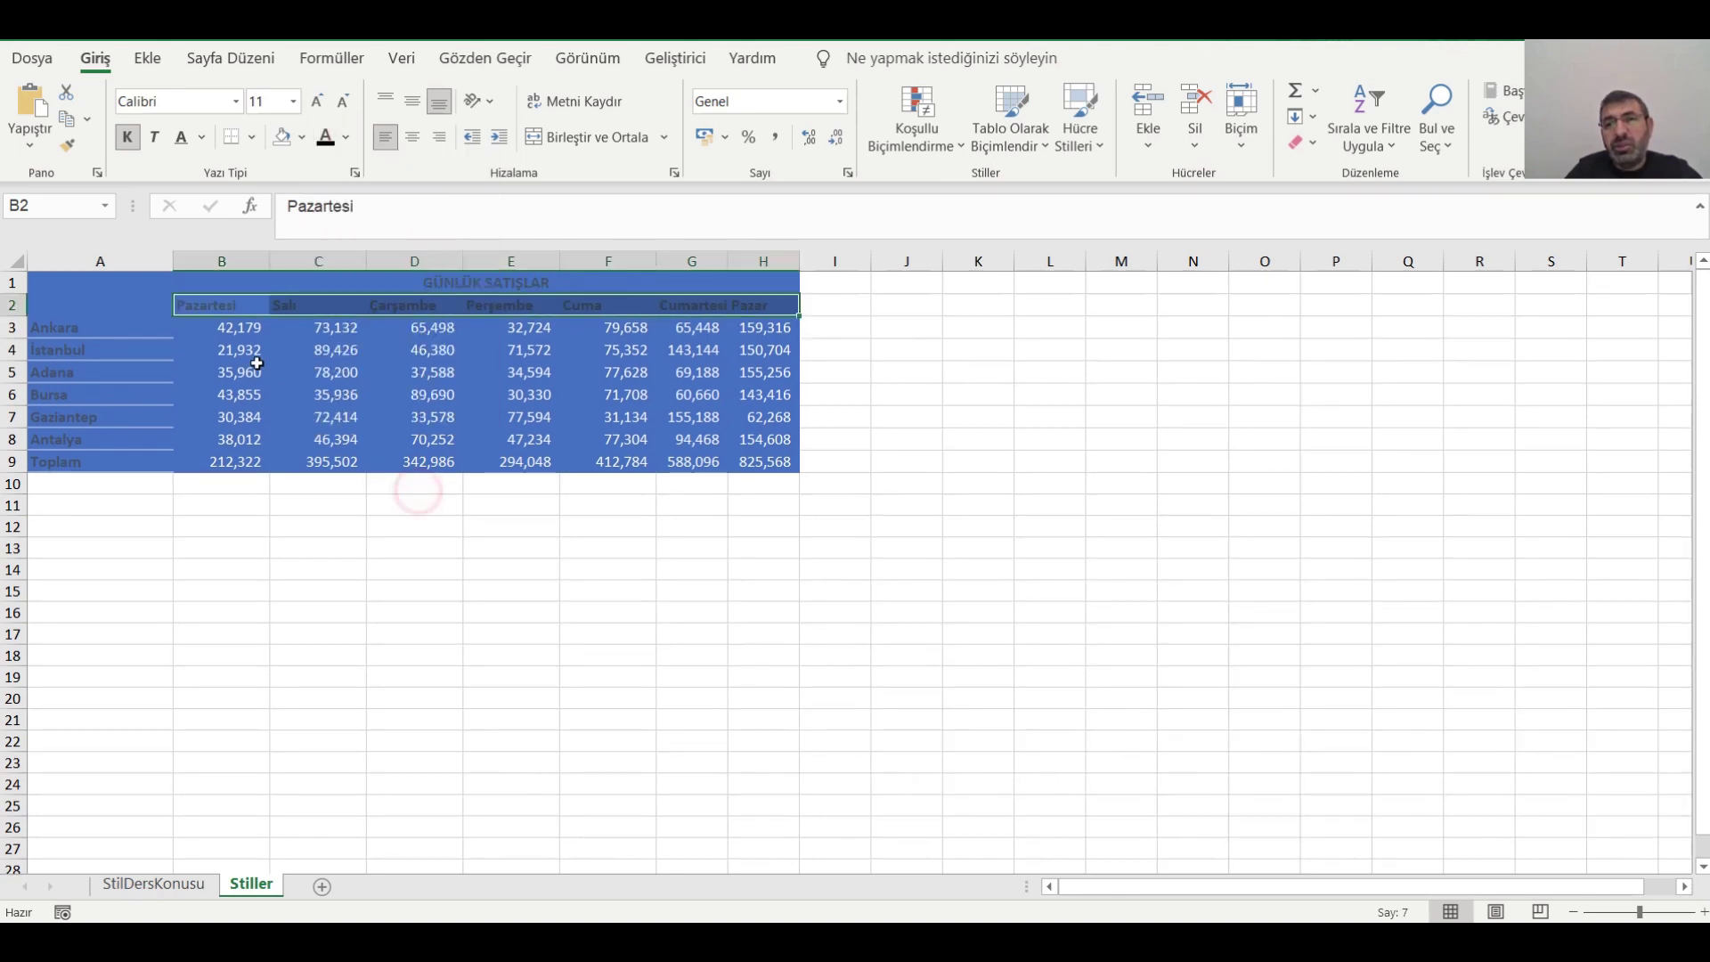
click(223, 304)
drag(221, 303, 756, 296)
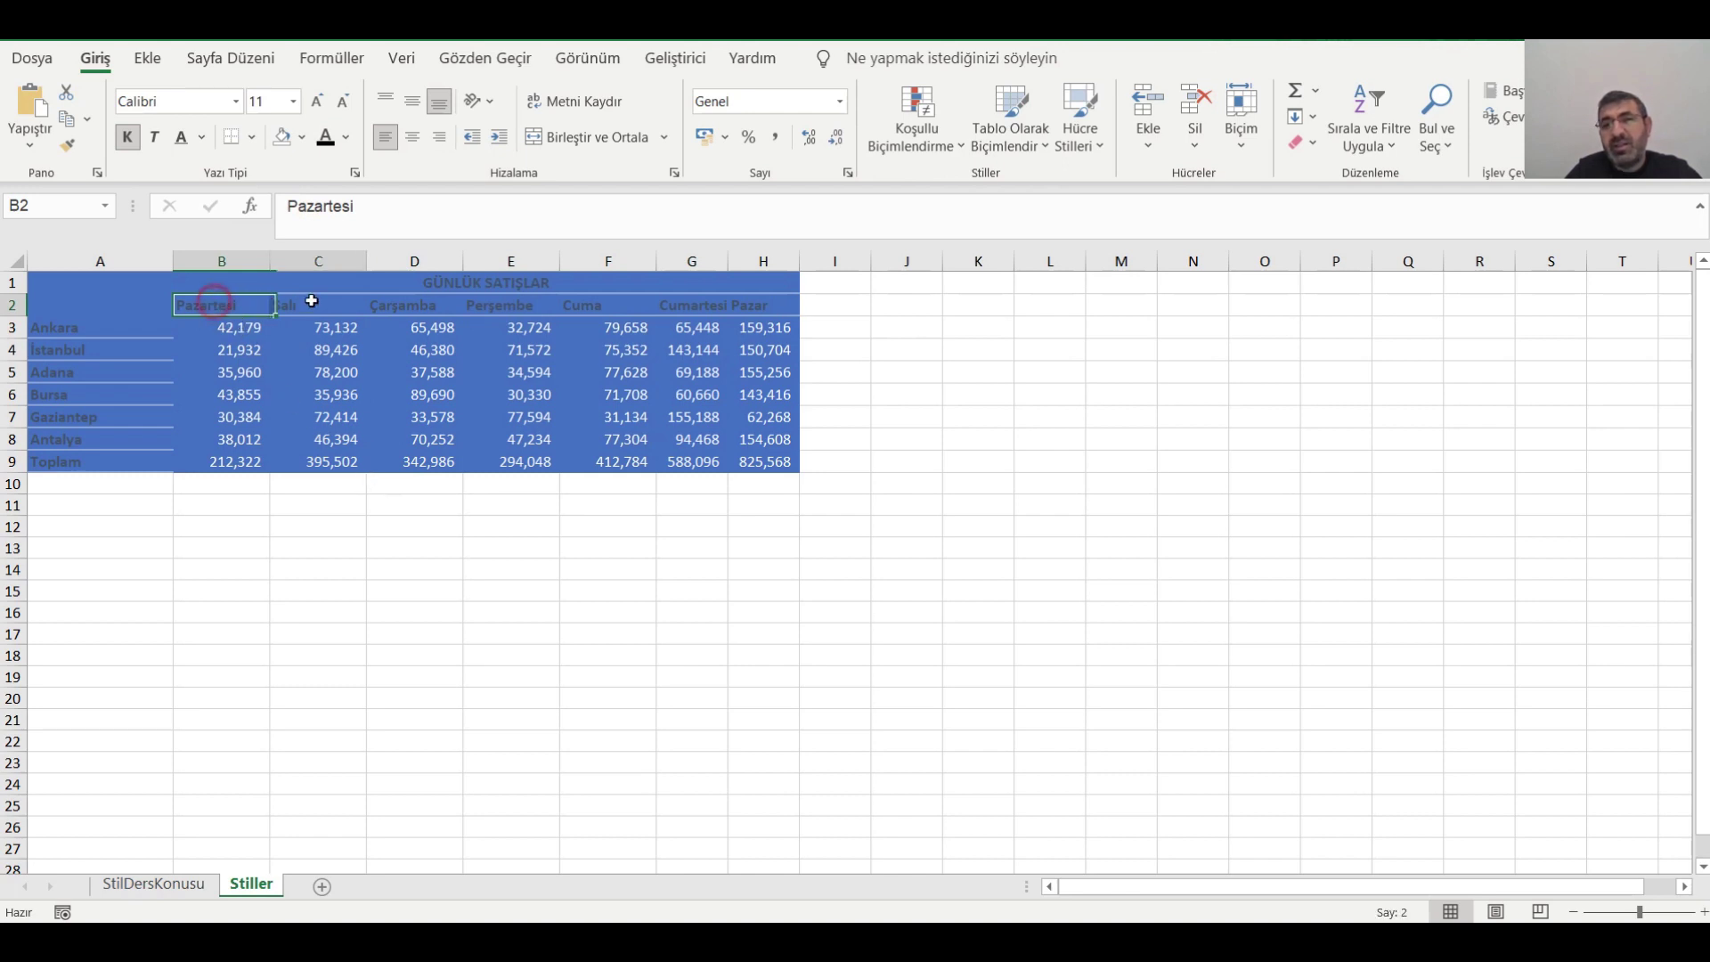
click(346, 137)
click(324, 228)
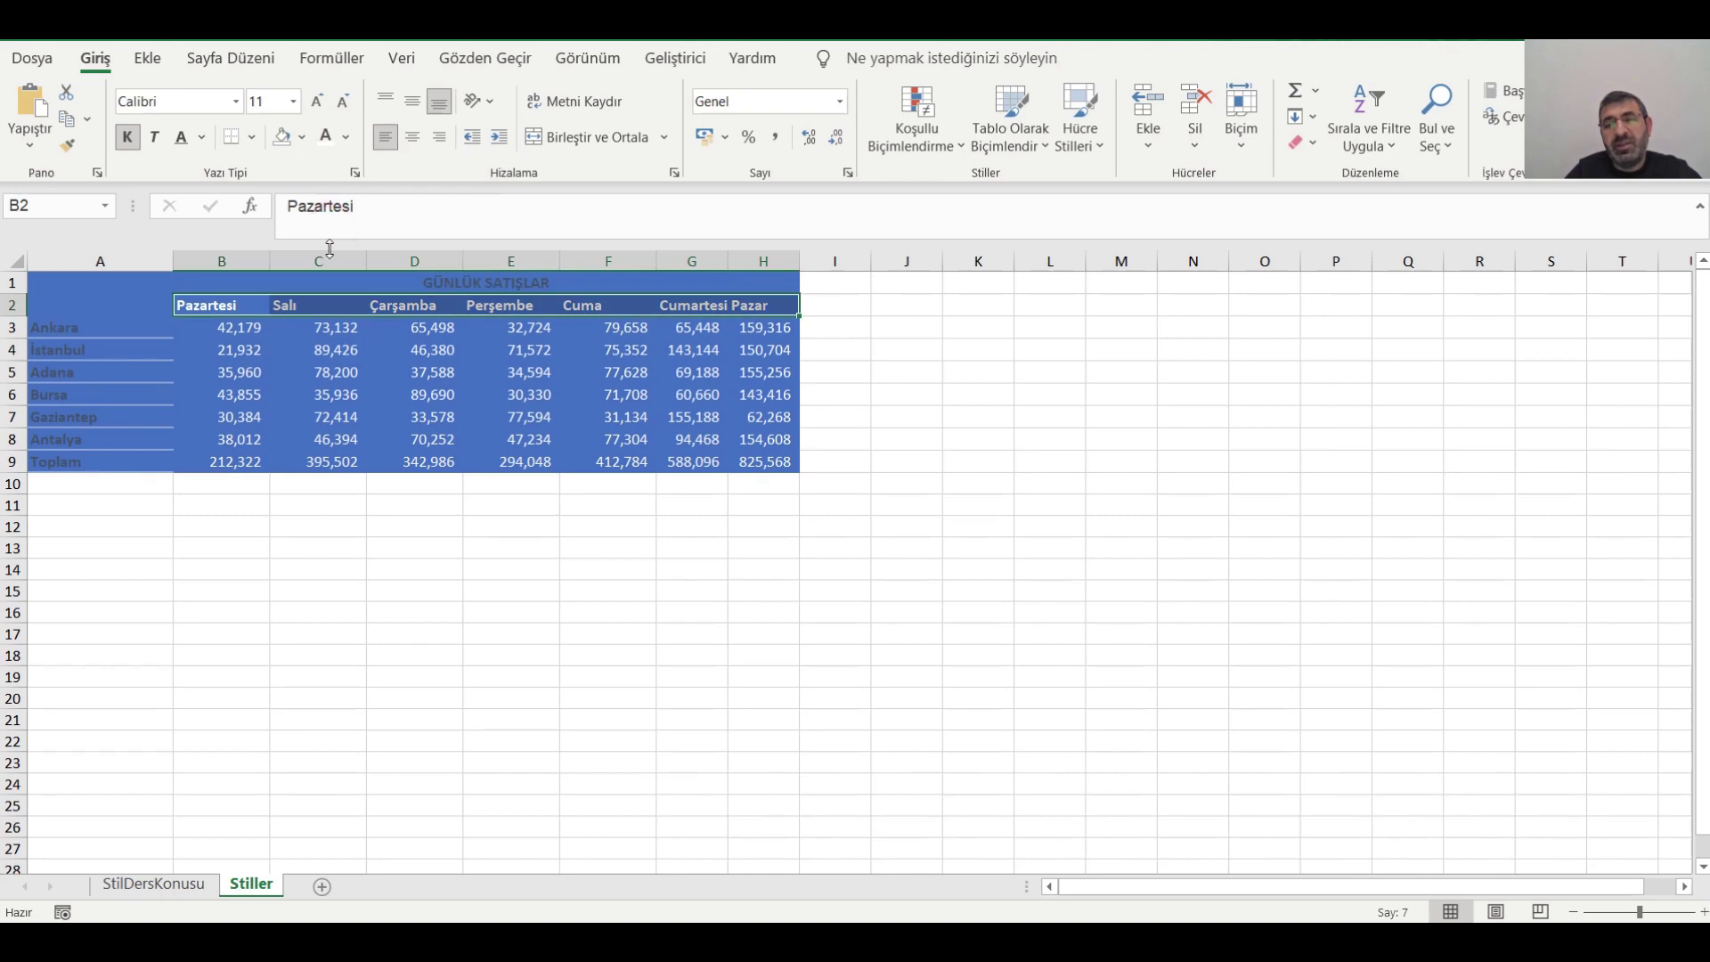
click(529, 477)
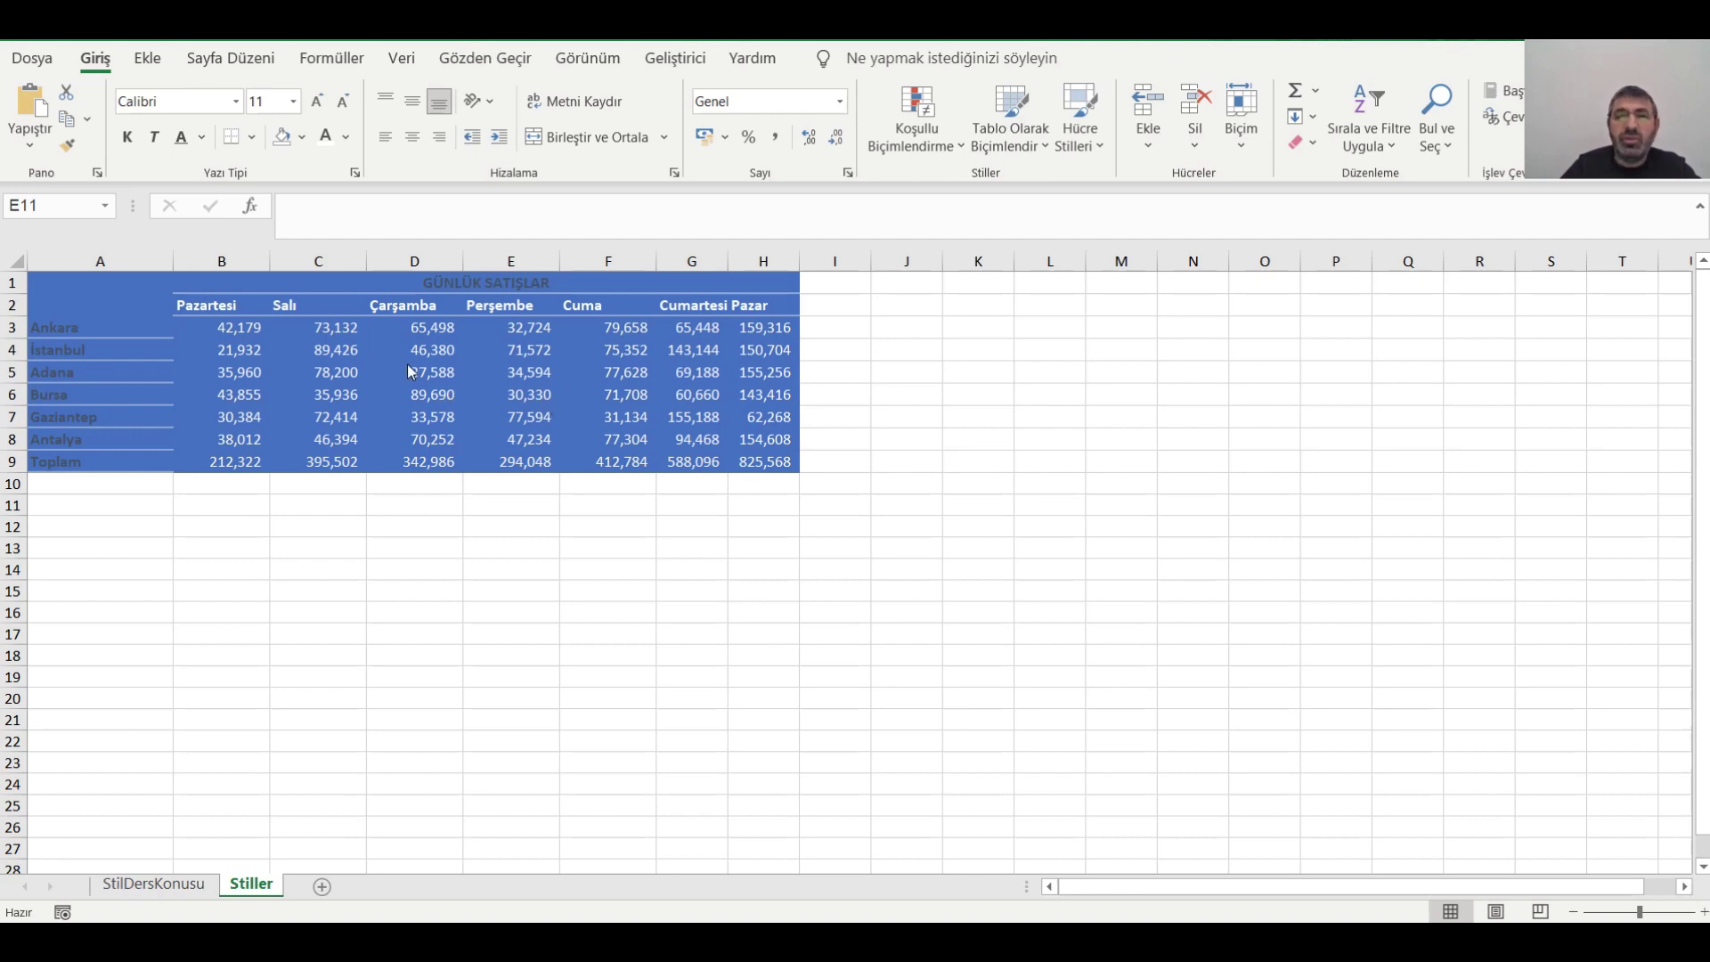
click(1104, 141)
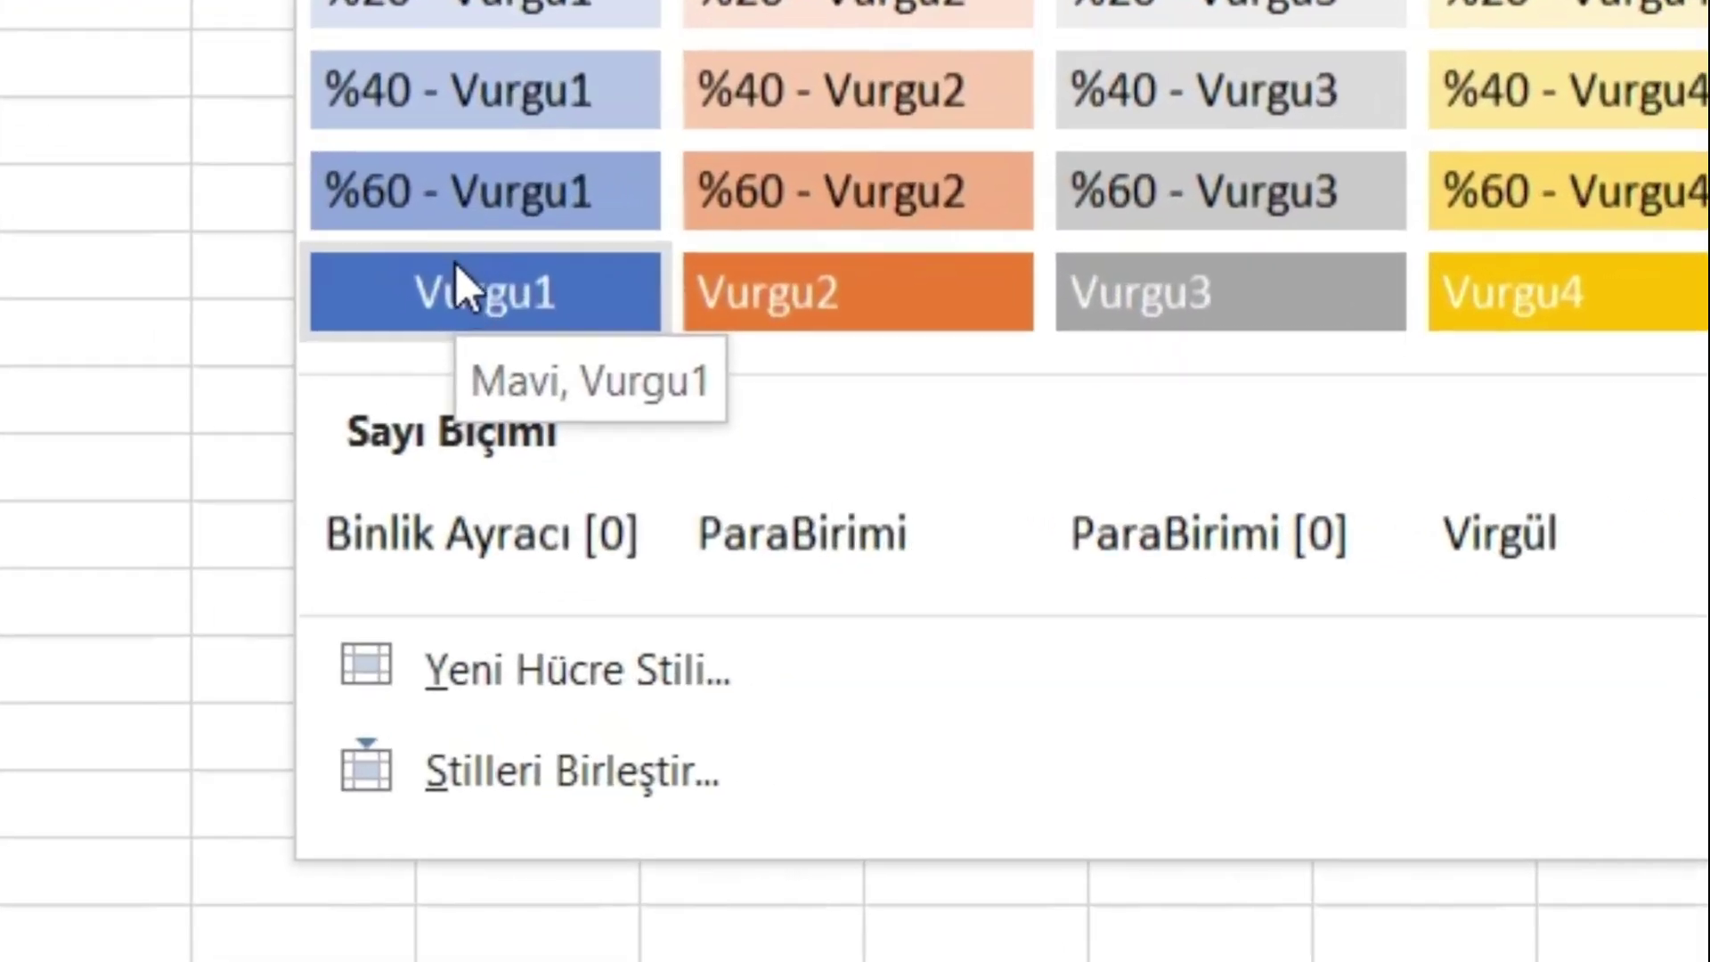
Modify the Vurgu1 style's font colour to red, turning the table's figures red.
click(1042, 657)
right_click(454, 286)
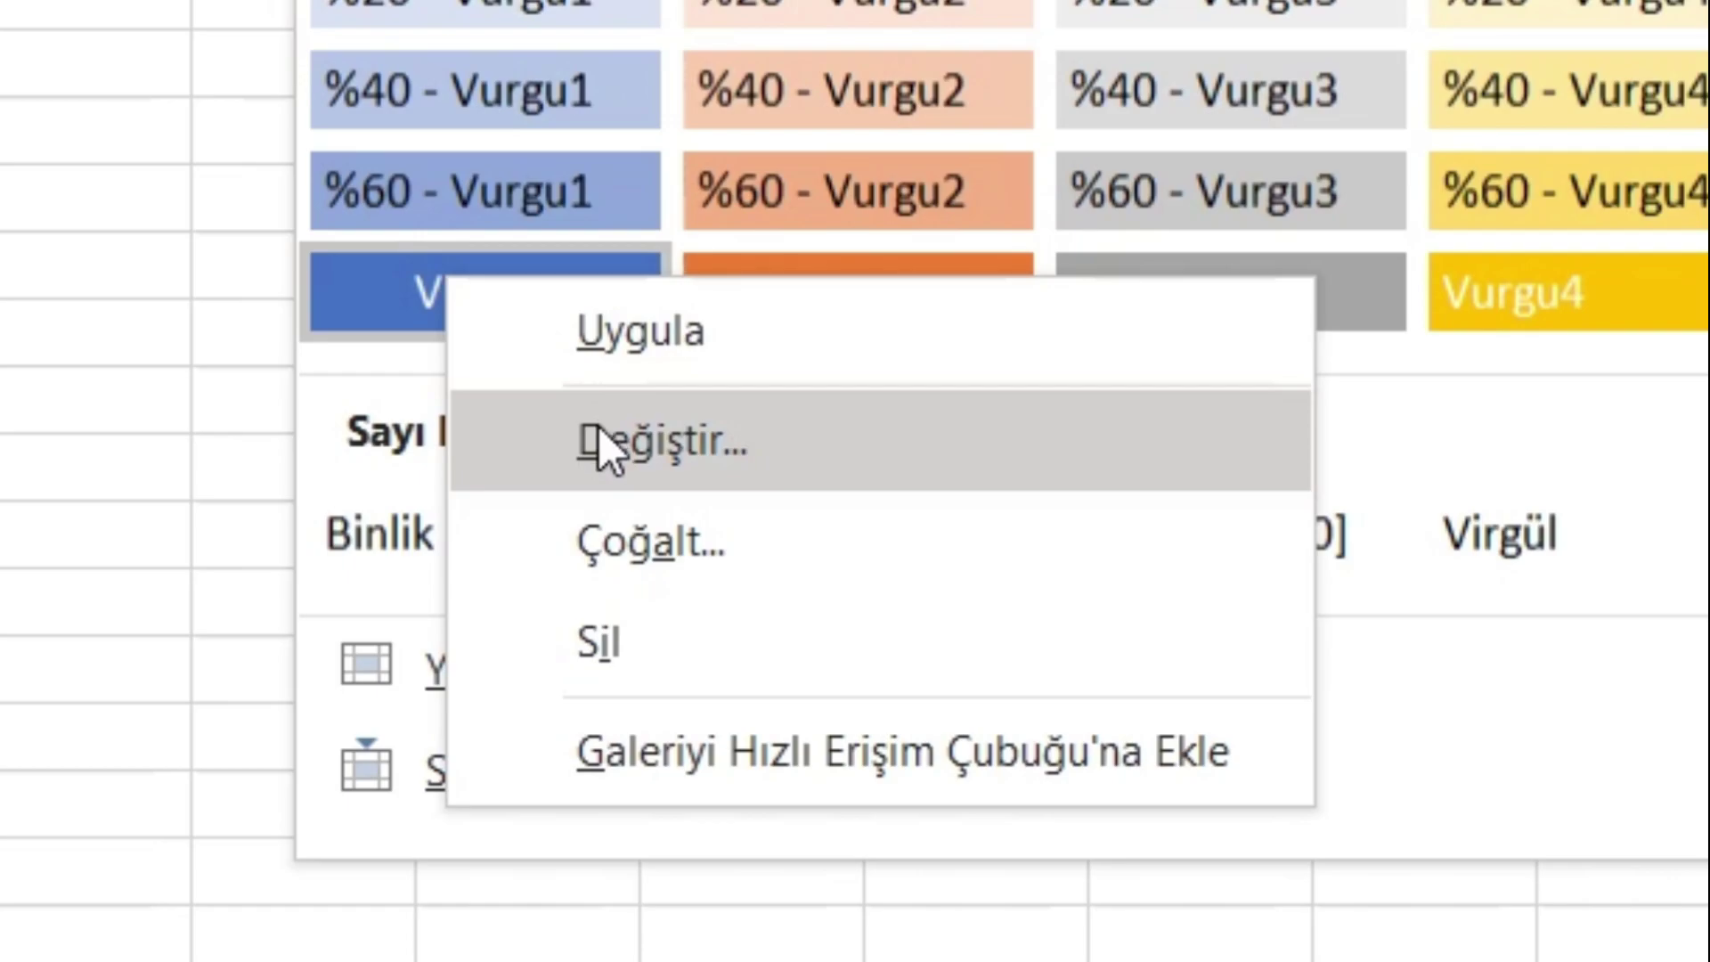
click(503, 440)
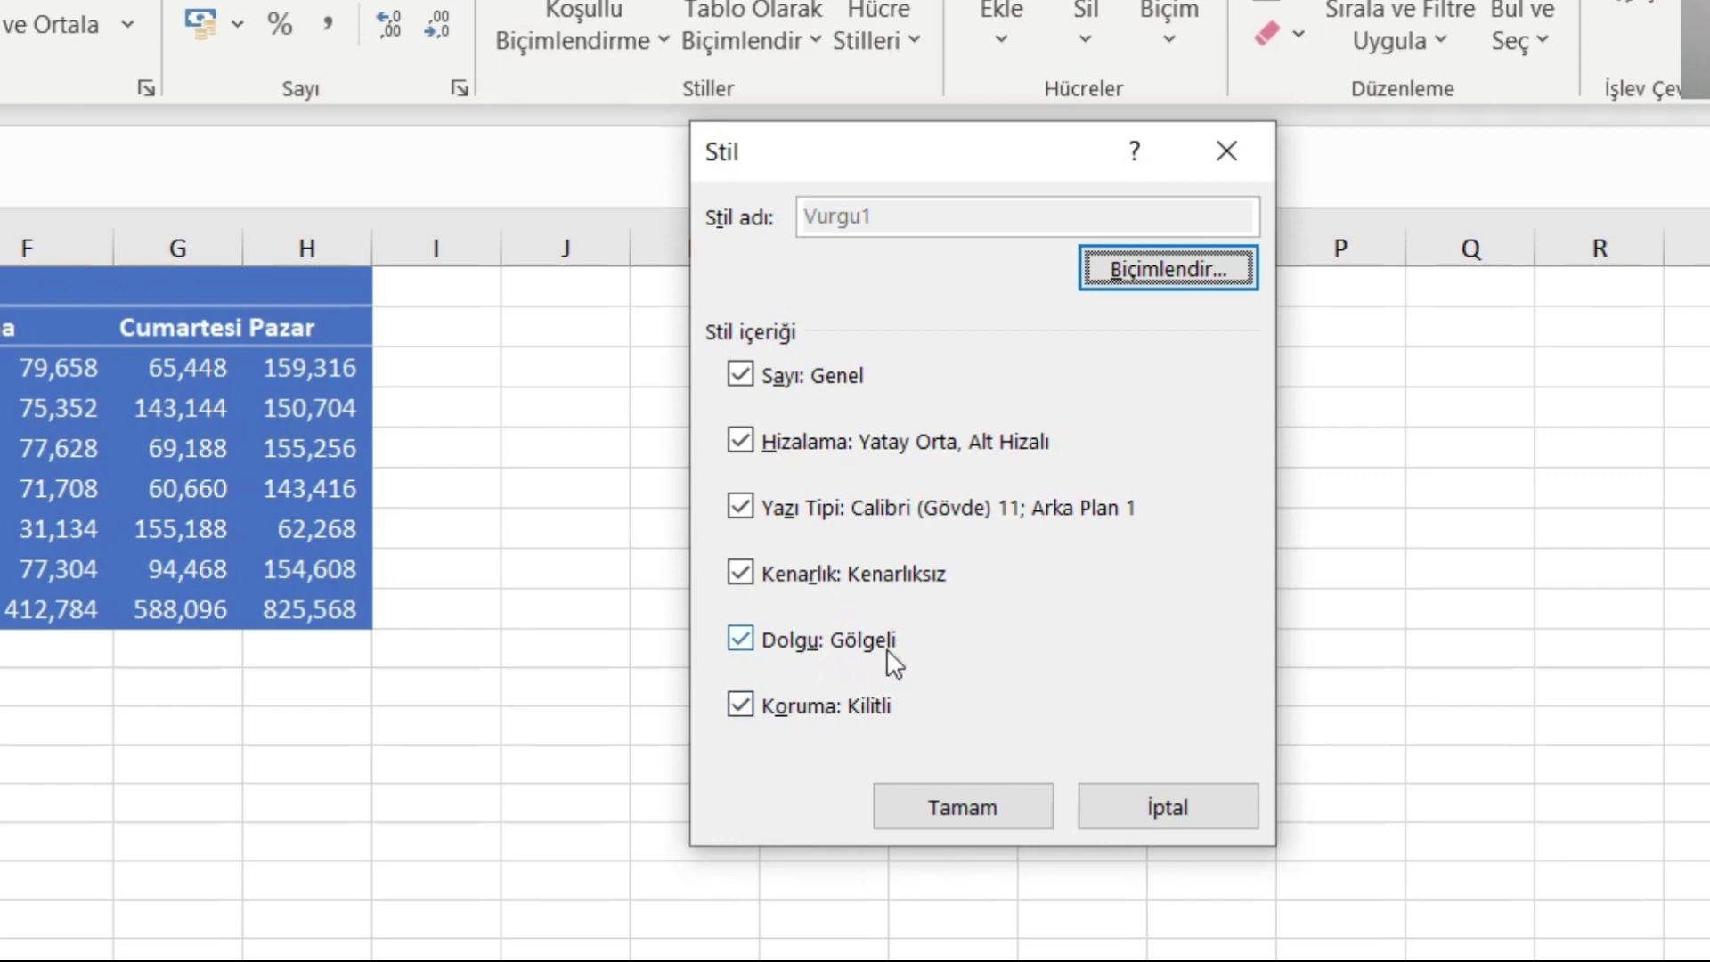
click(1169, 269)
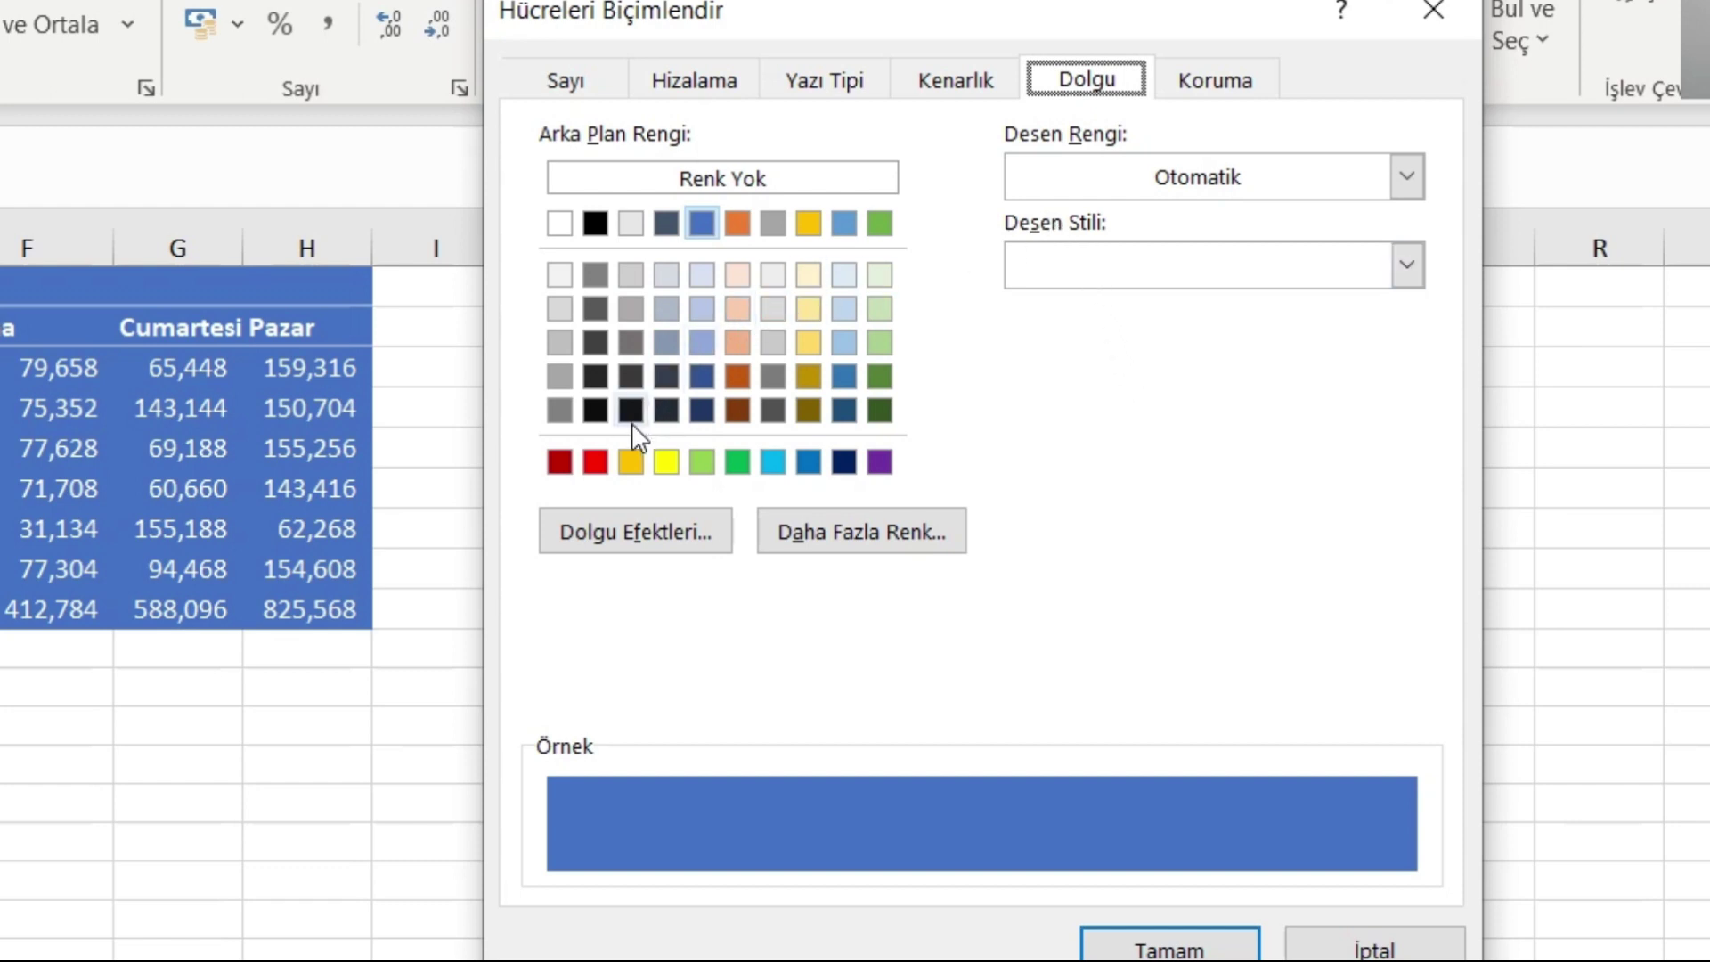
click(812, 89)
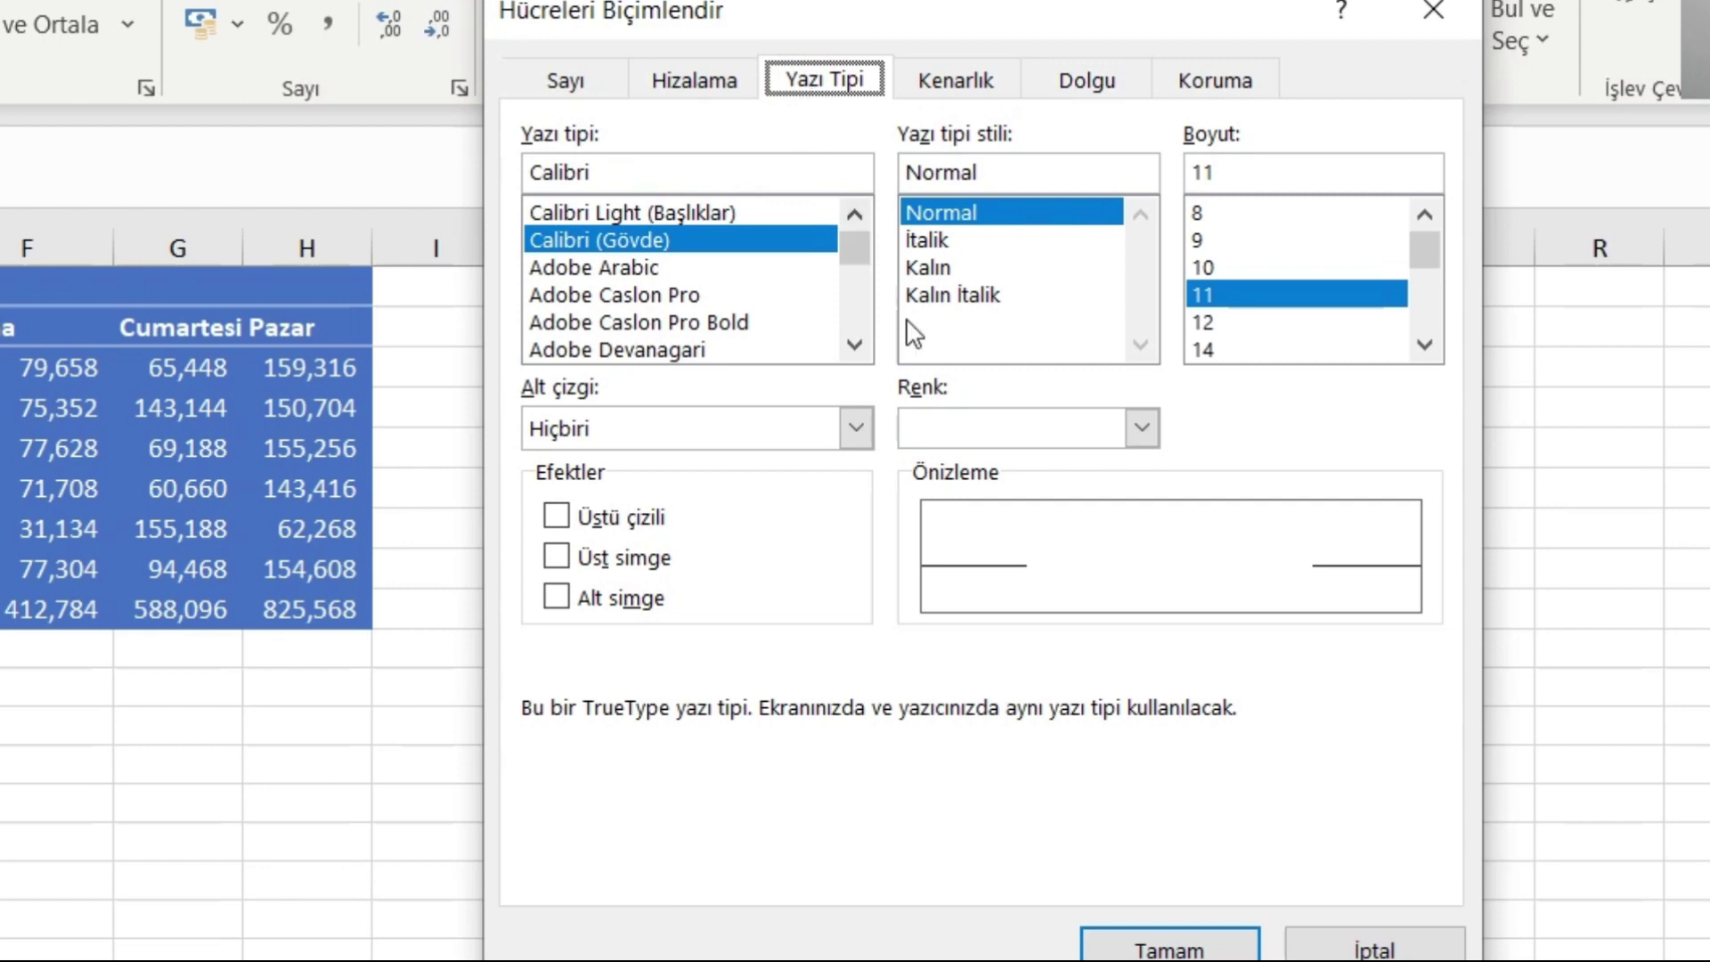
click(1142, 427)
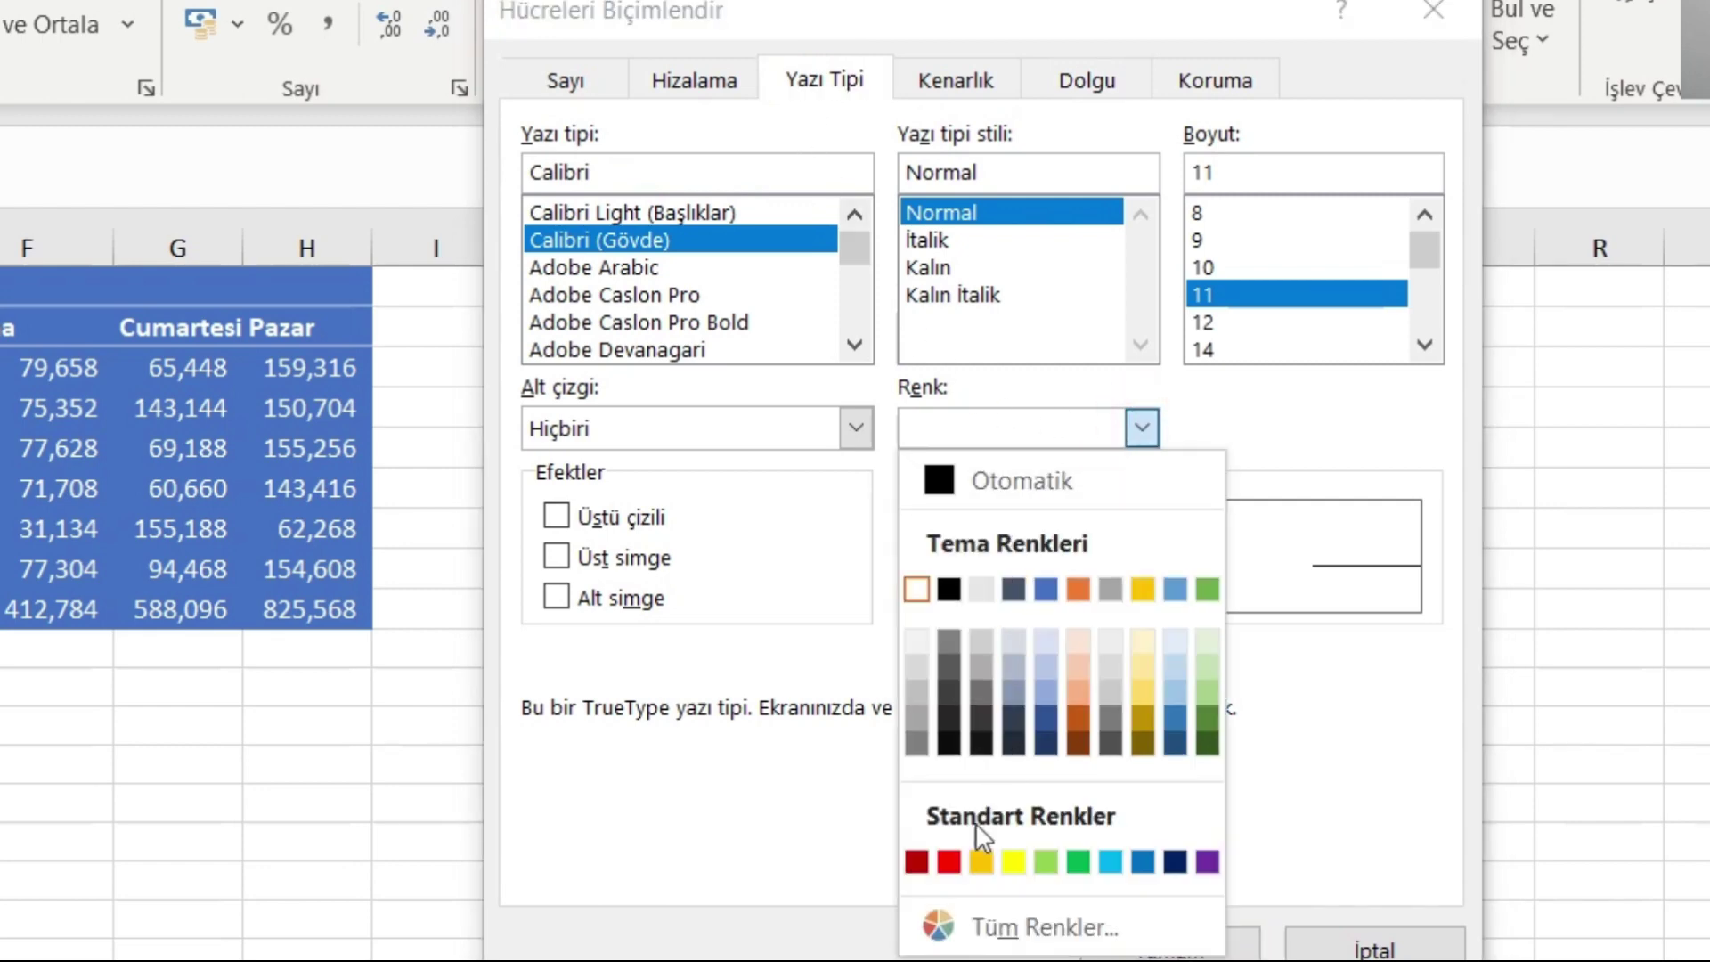
click(948, 861)
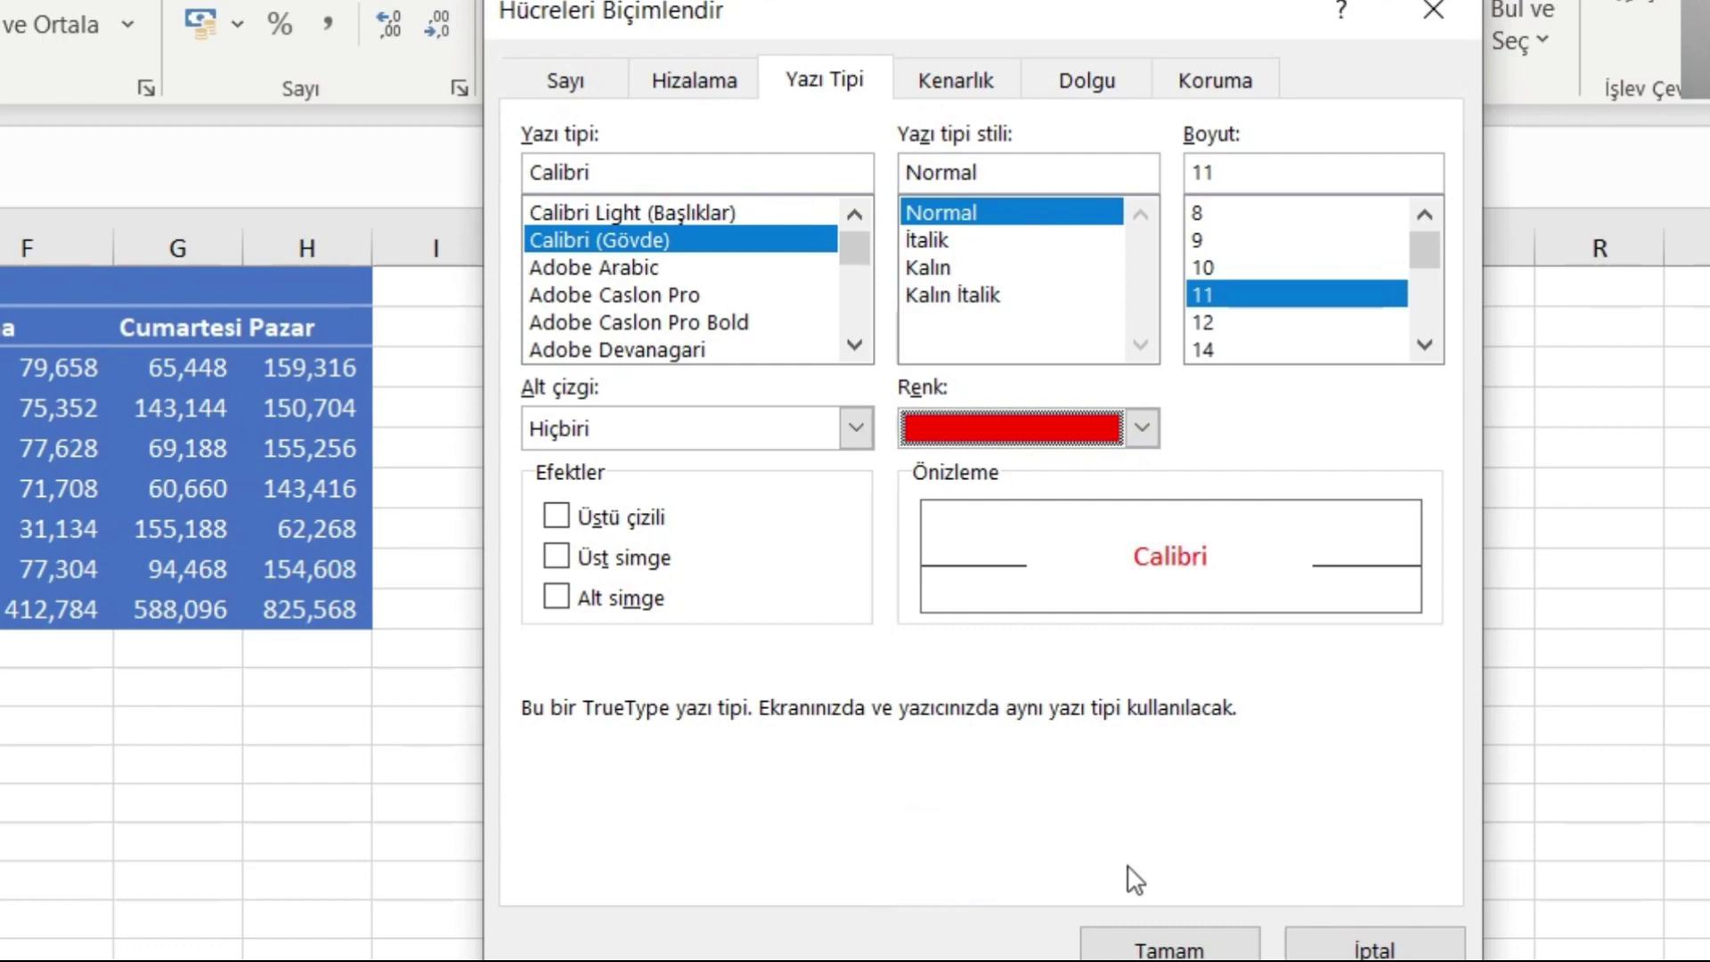
click(1149, 939)
click(1002, 824)
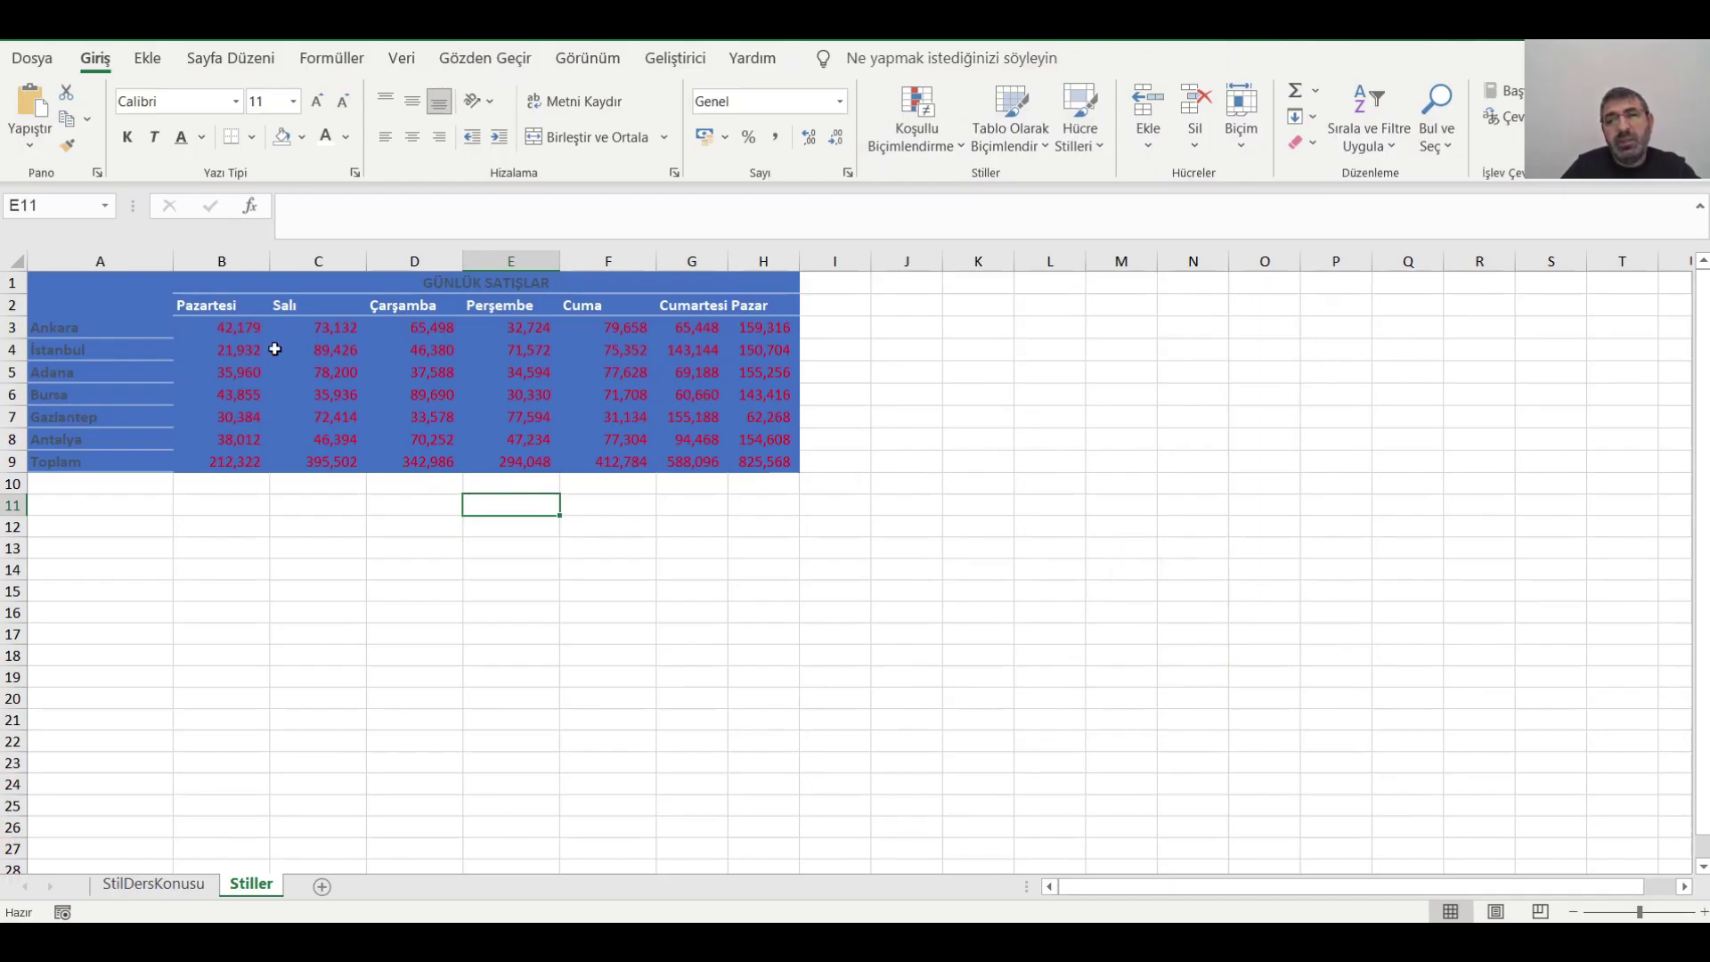
Check the red sales figures by selecting B3:H9, then clicking empty cells beside the table.
click(267, 330)
click(361, 561)
drag(259, 333, 763, 461)
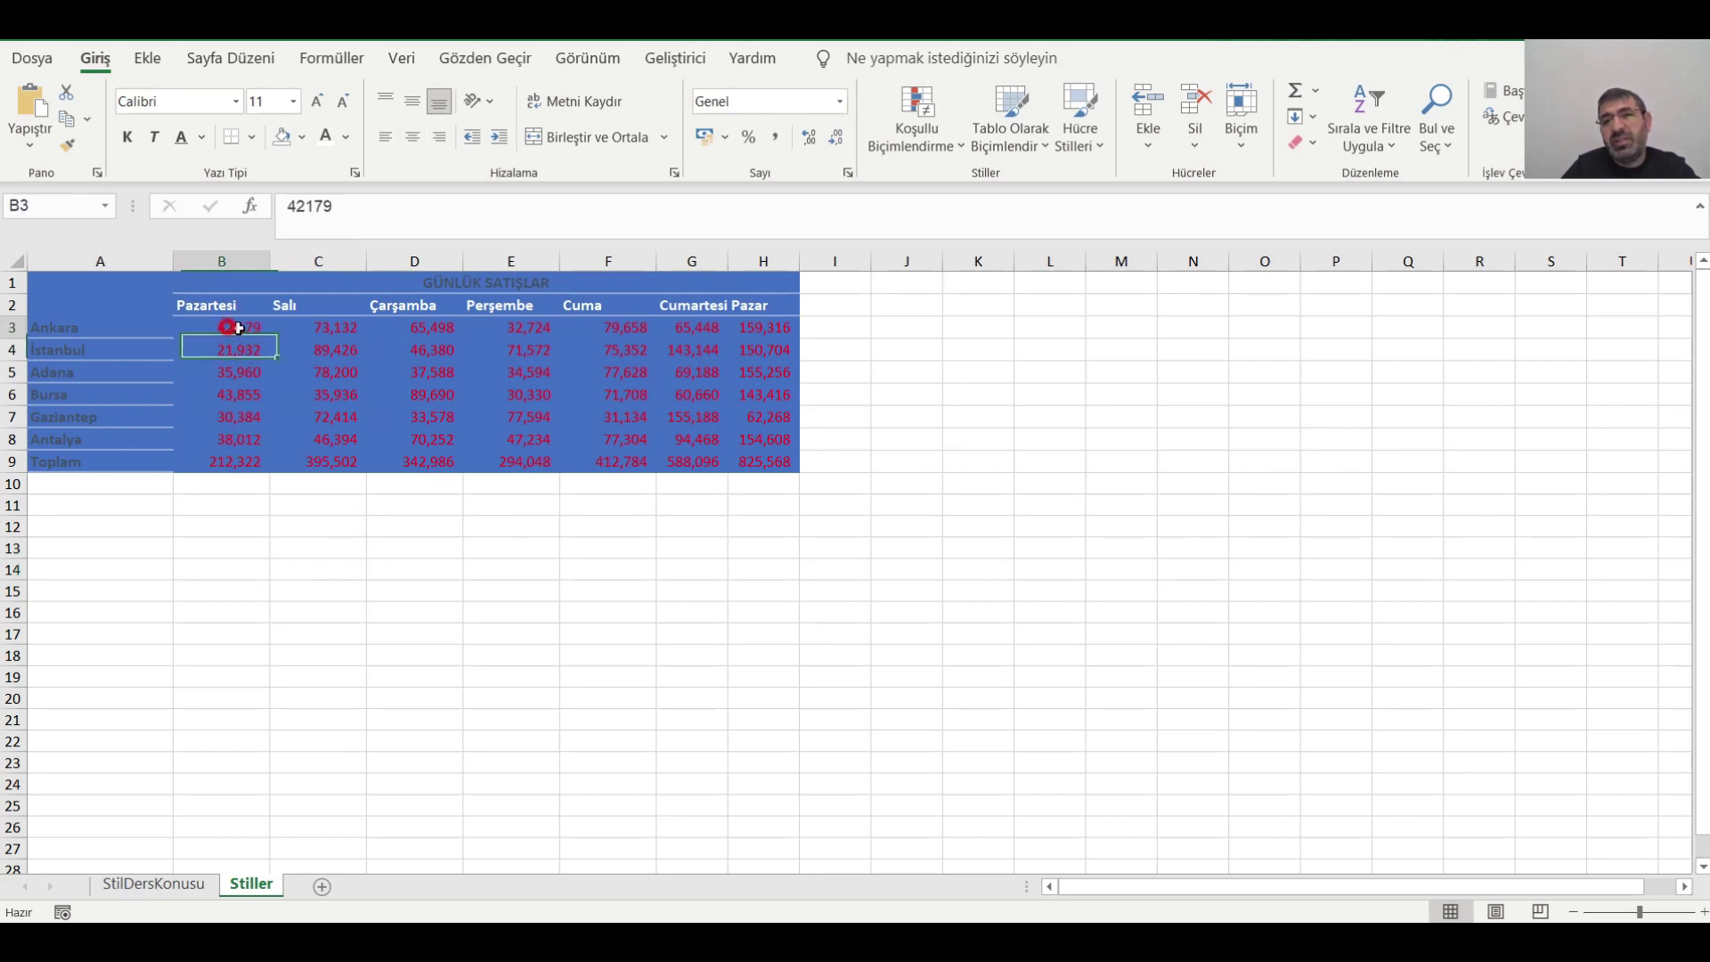
click(693, 540)
click(390, 393)
click(934, 446)
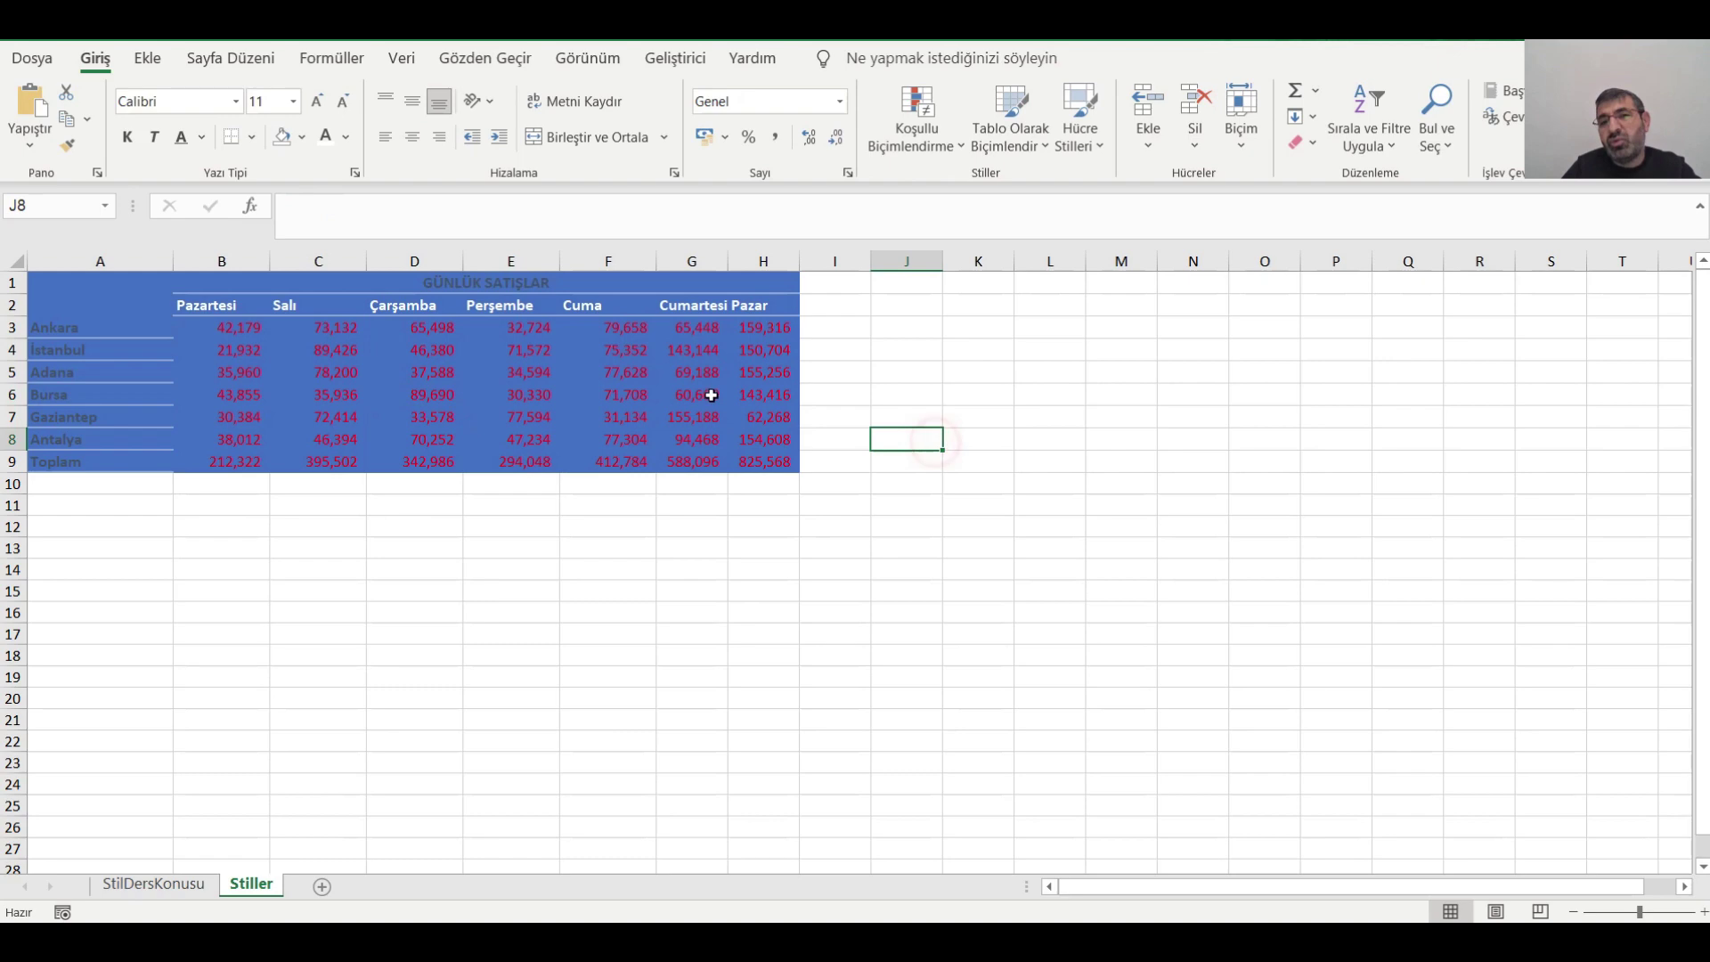
click(1024, 306)
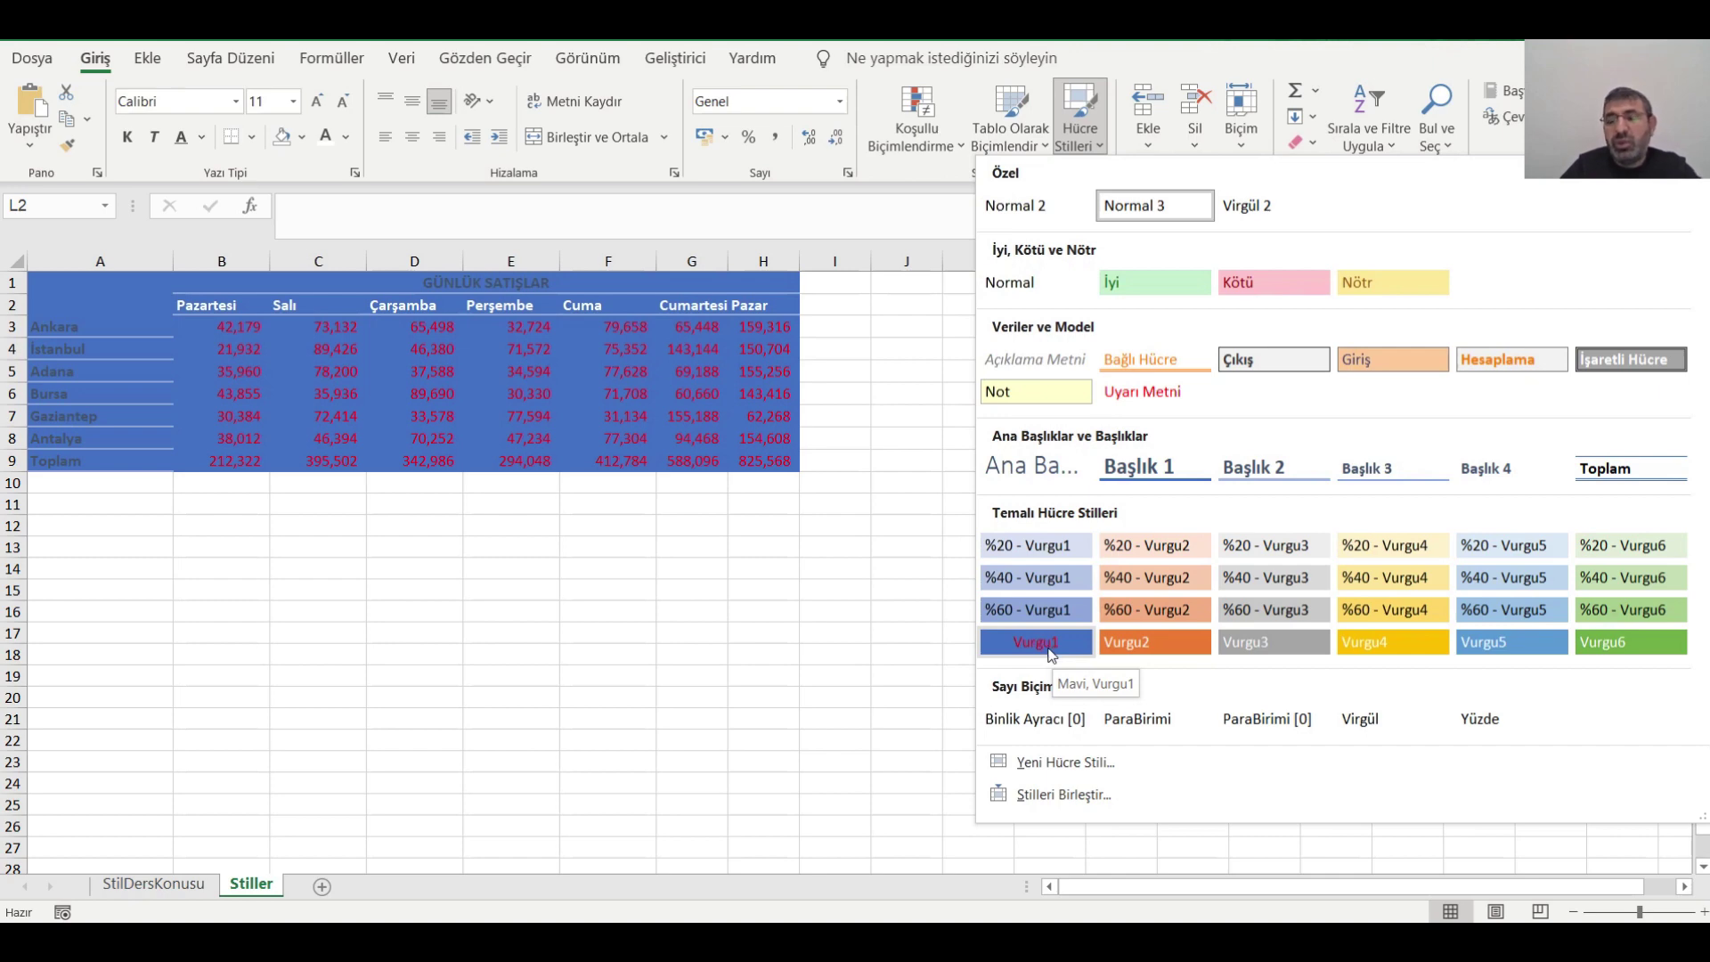
right_click(1047, 643)
Change the Vurgu1 style's fill to dark green so B3:H9 shows green cells.
click(1091, 692)
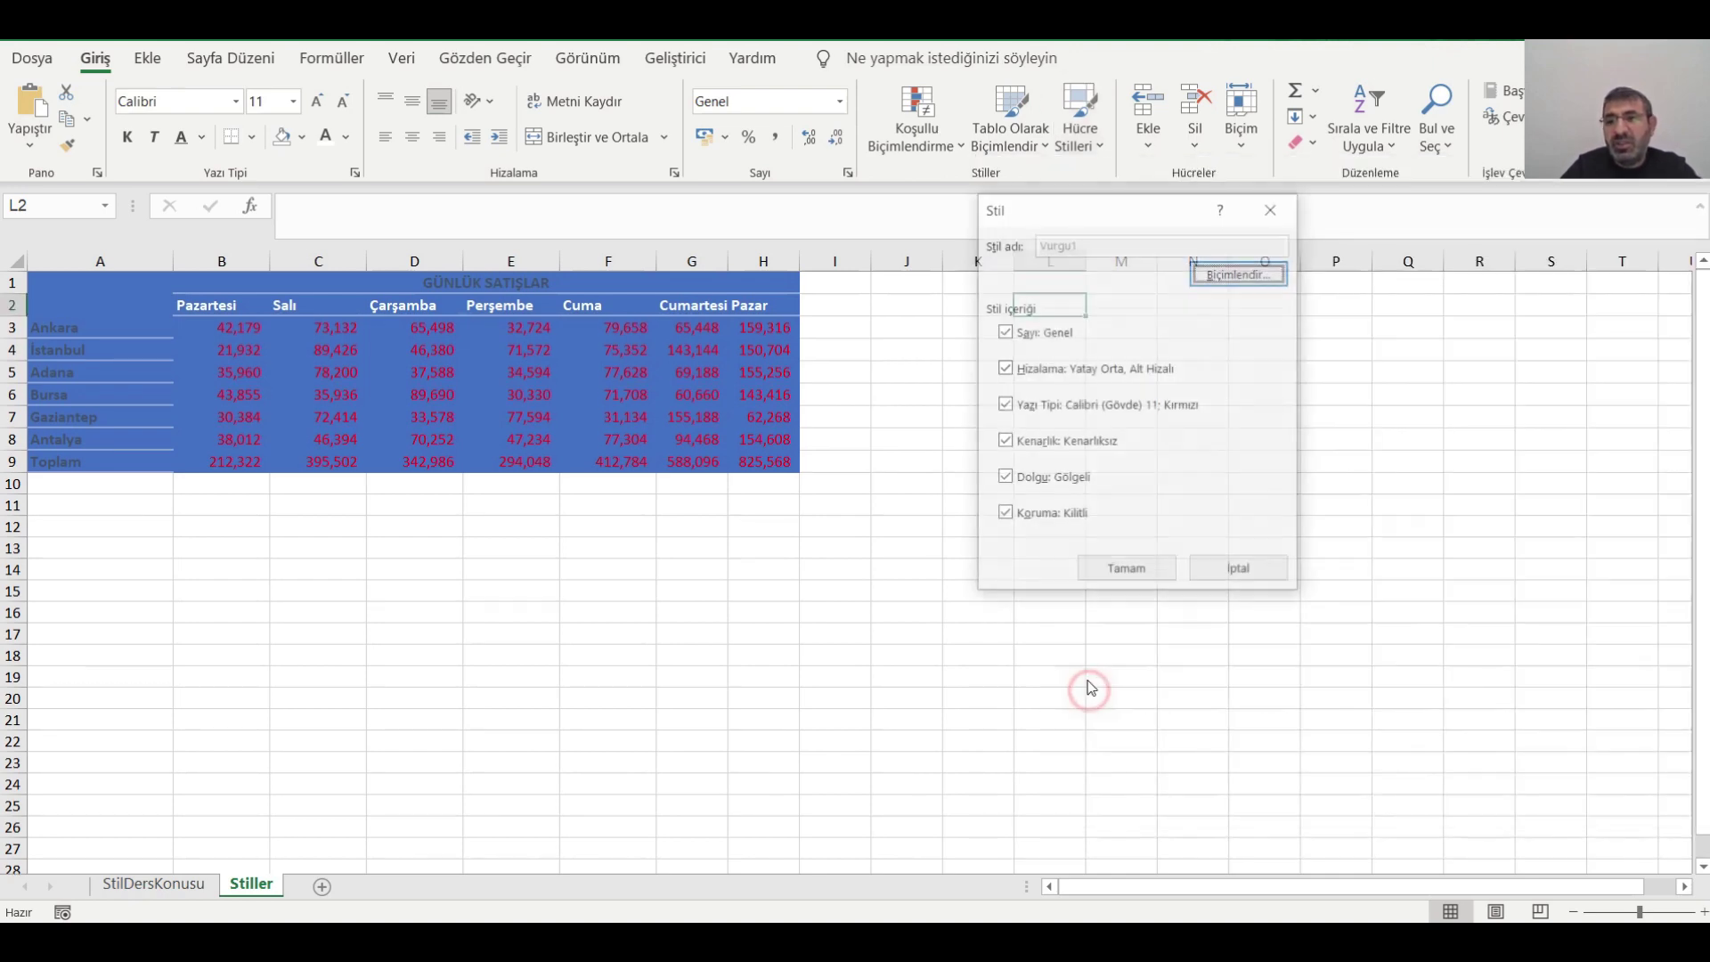
click(1245, 278)
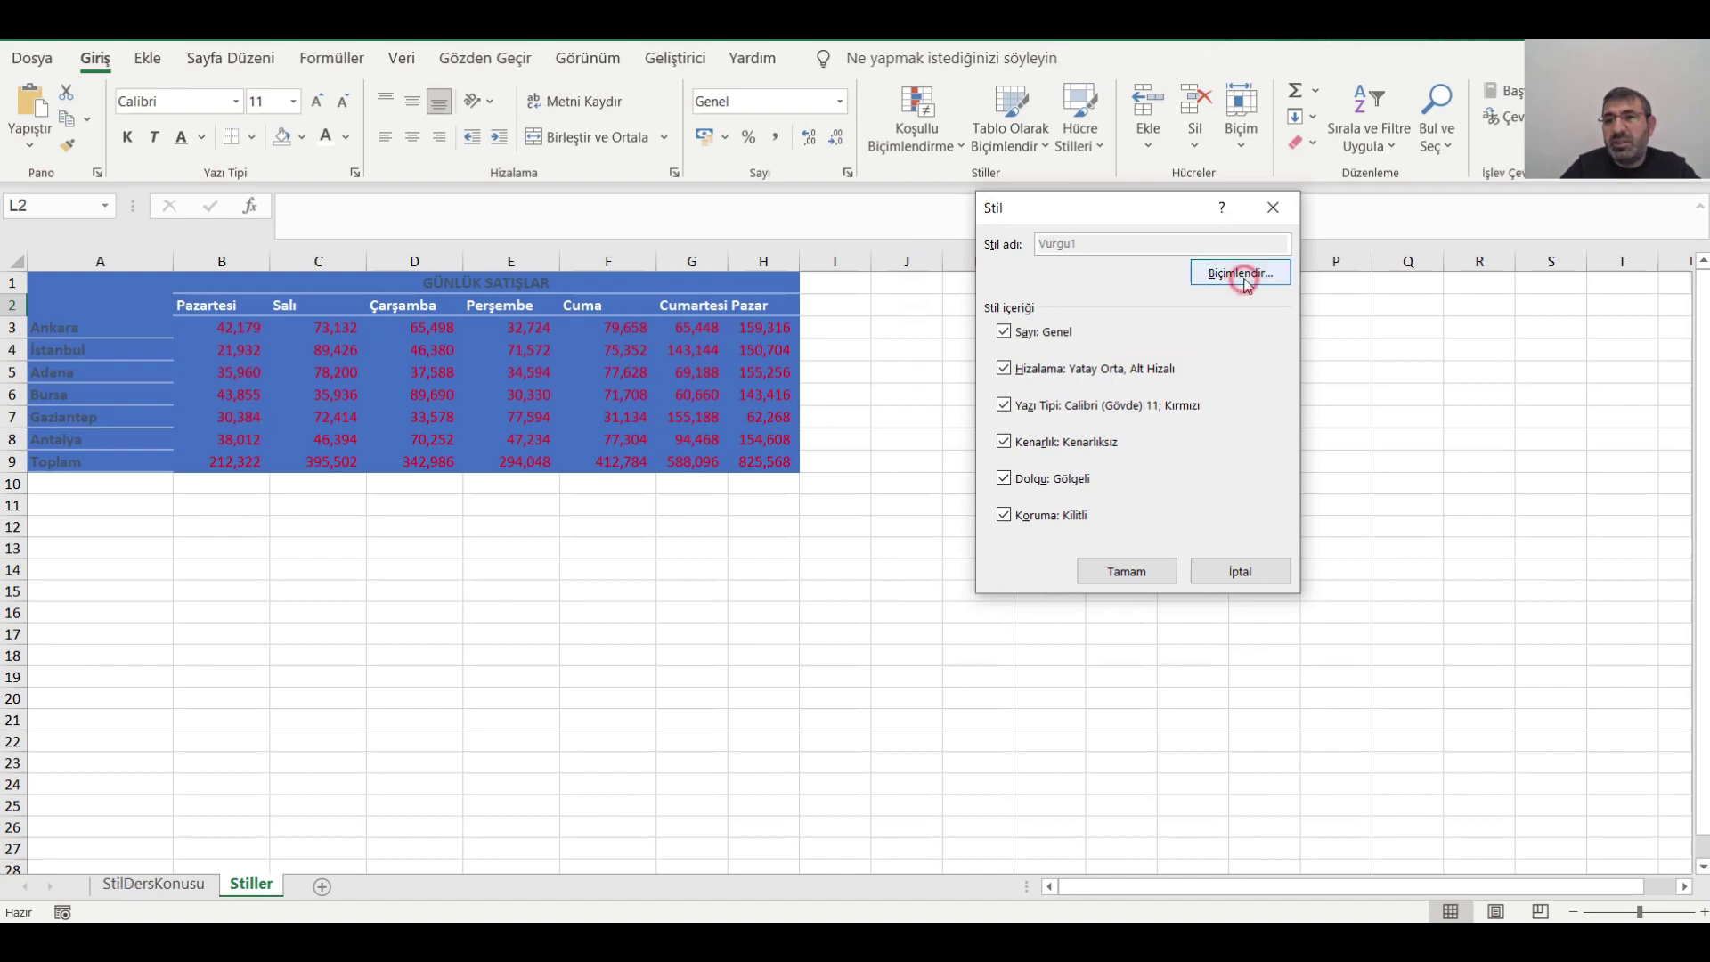
click(1191, 168)
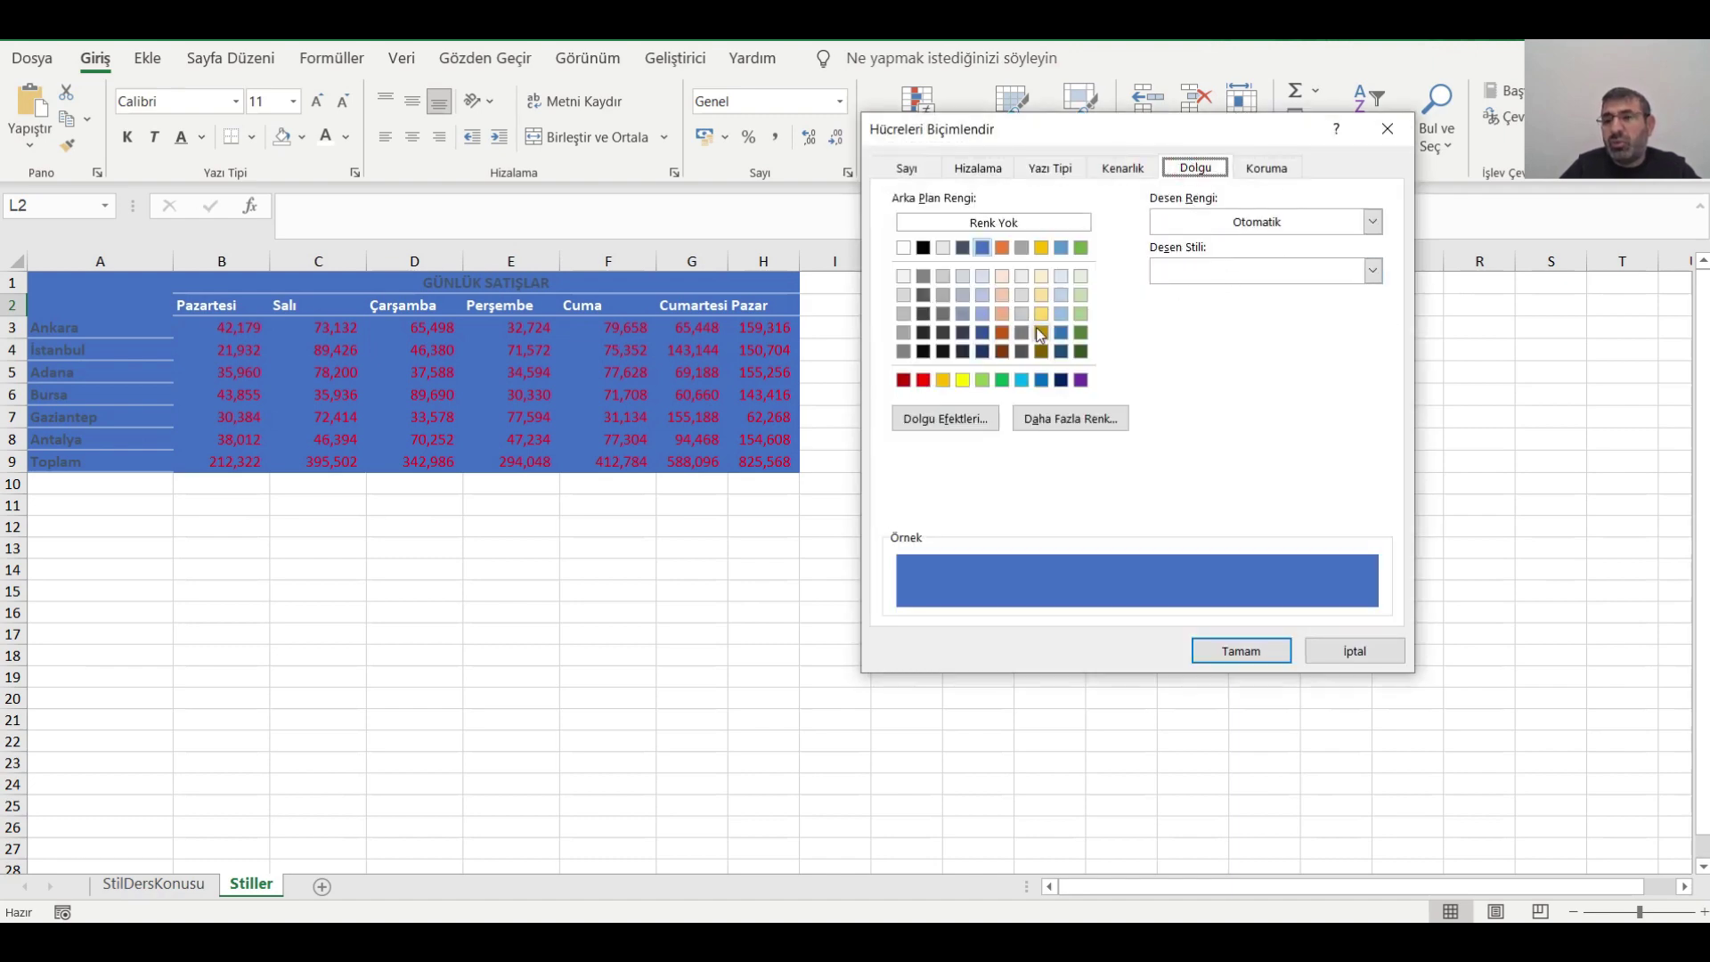
click(1083, 334)
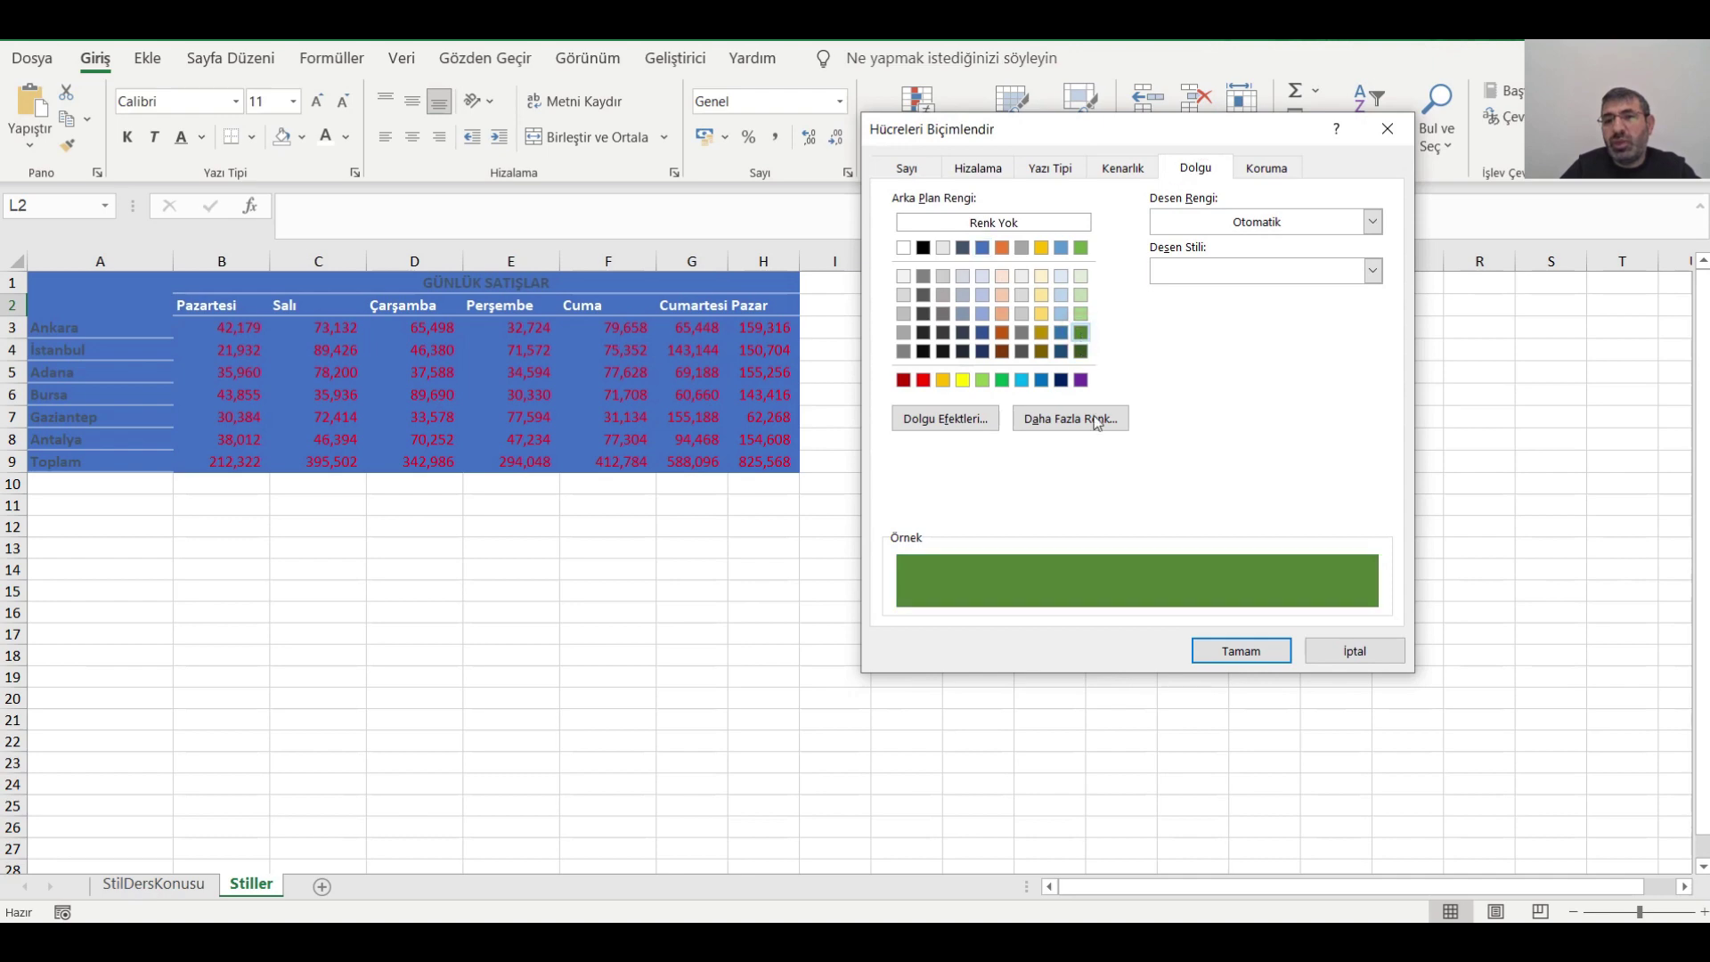
click(1229, 650)
click(1126, 570)
click(891, 583)
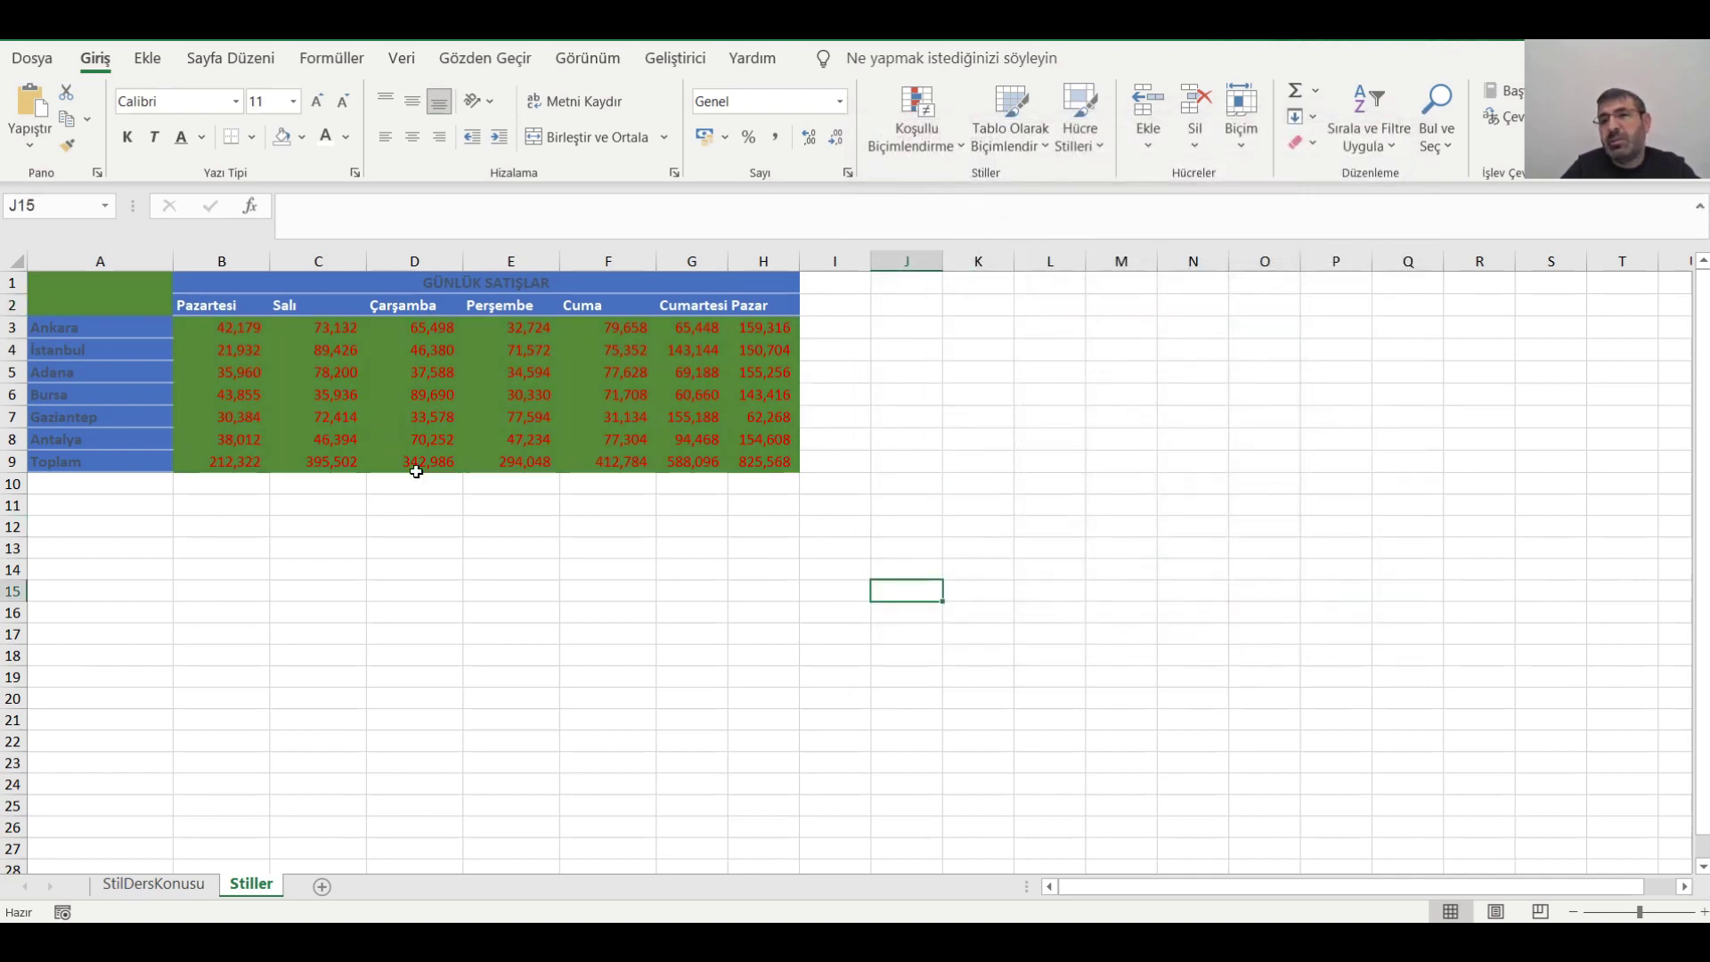
click(906, 548)
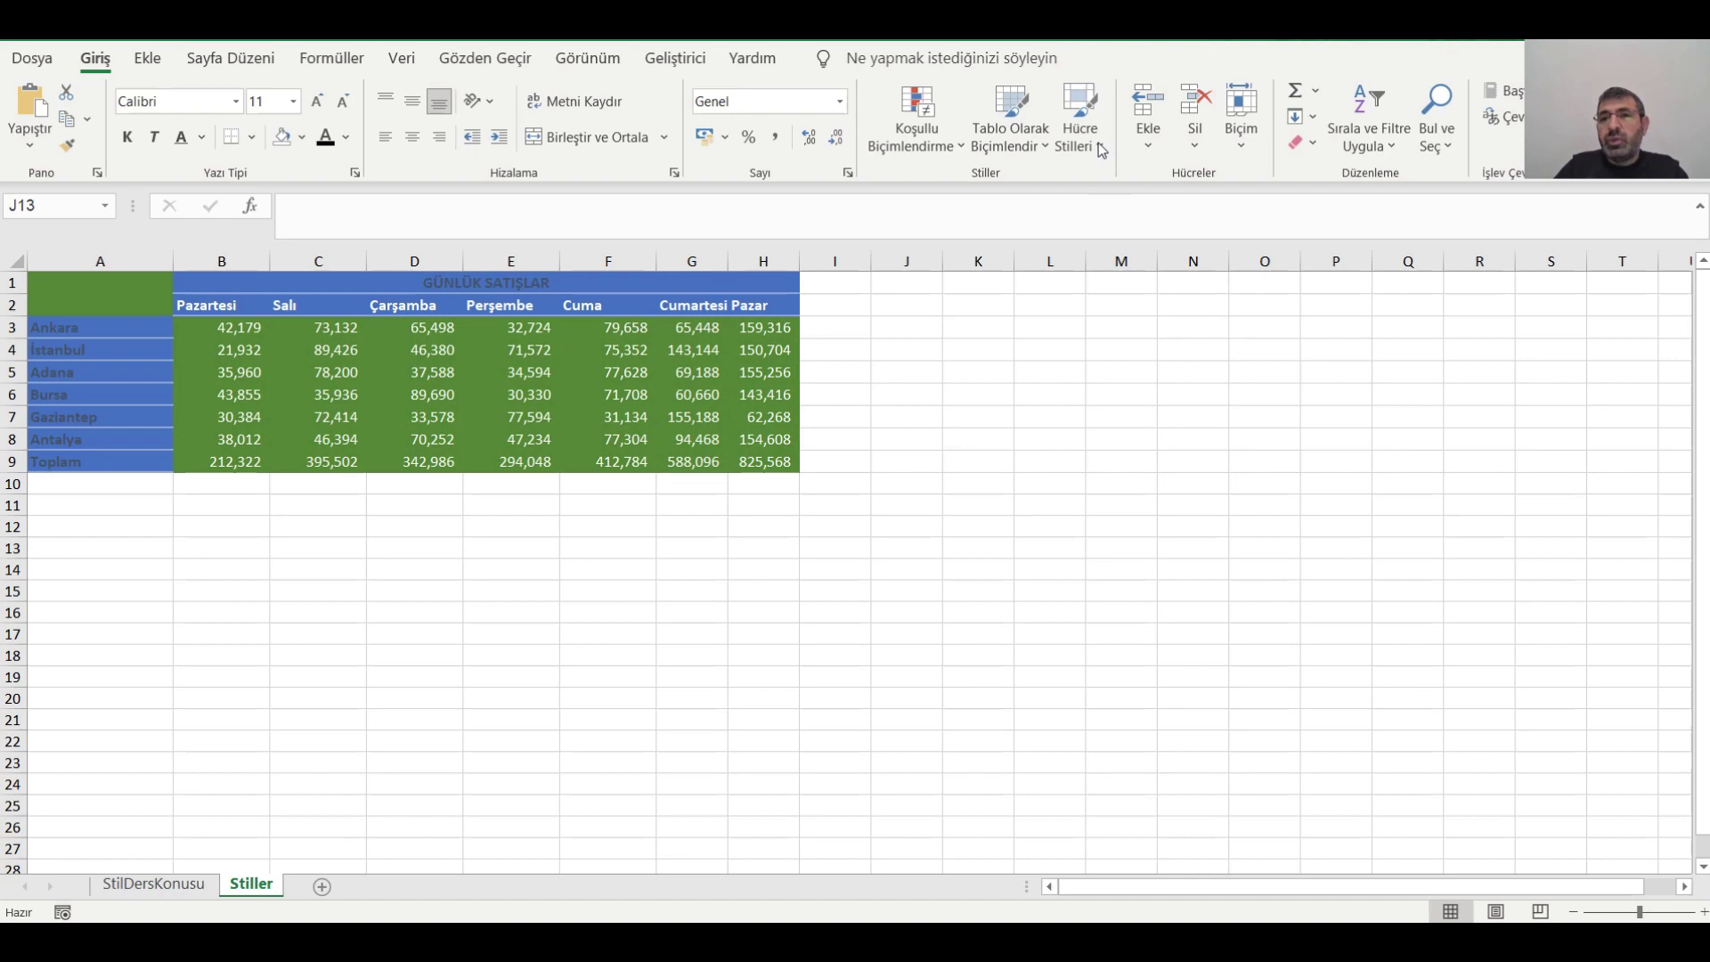
Create a new cell style named deneme1, replacing the default 'Stil 1' name.
click(1100, 148)
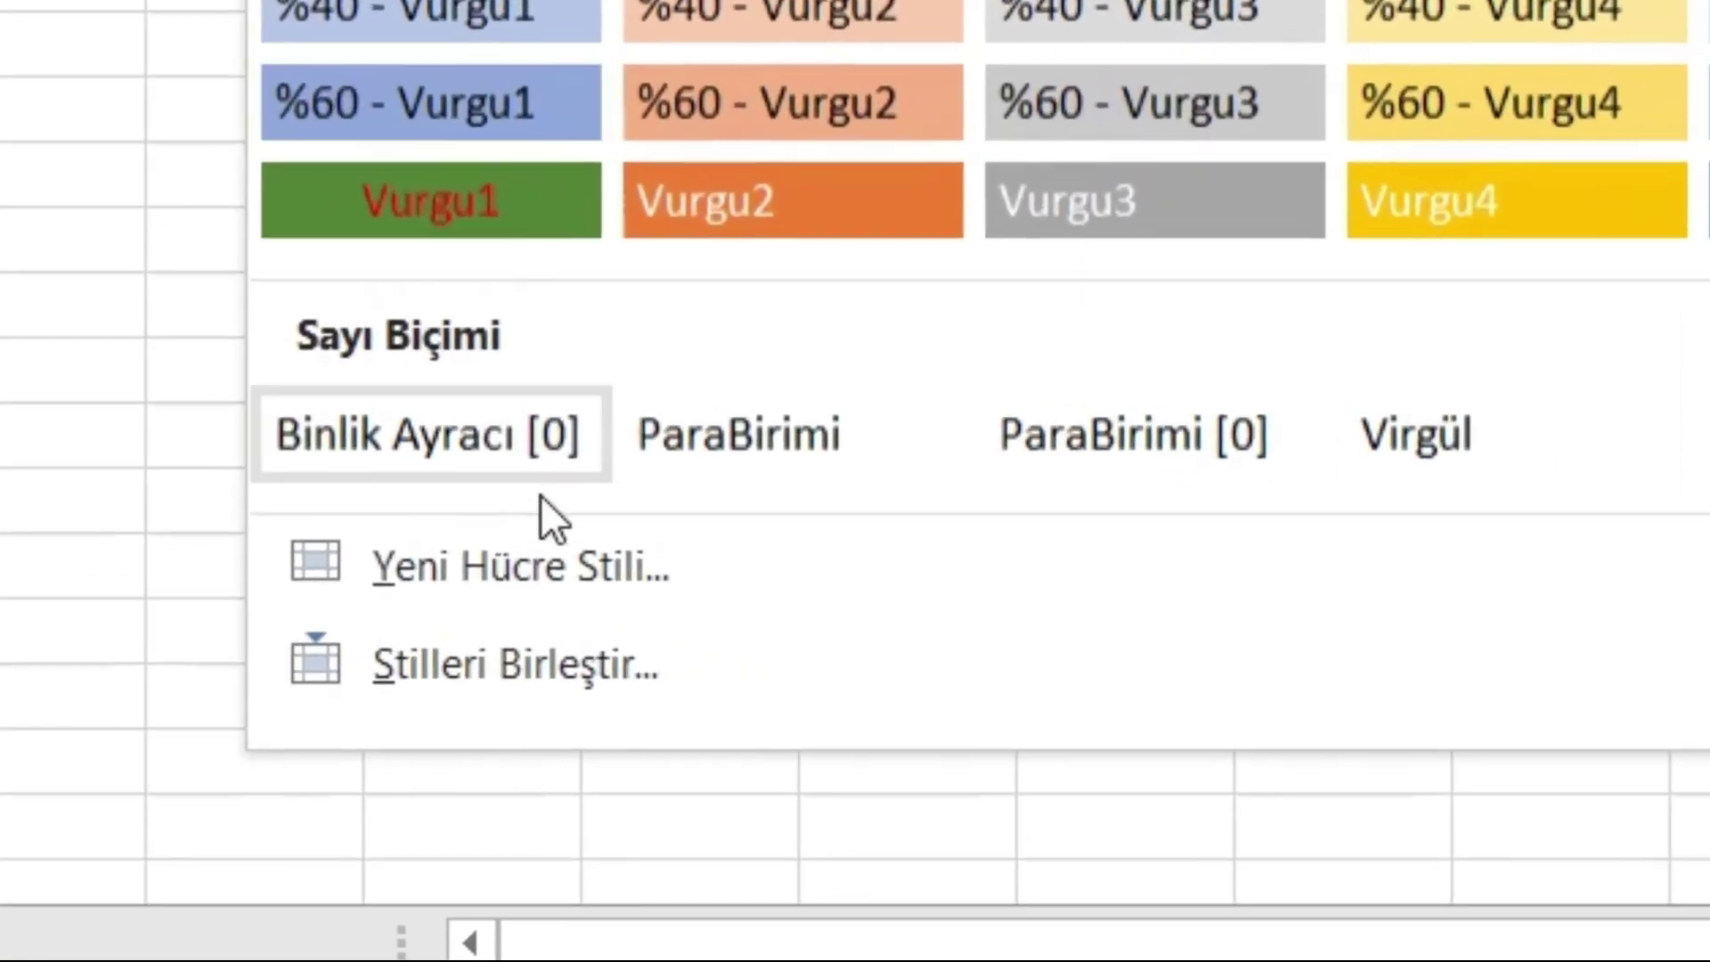
click(530, 575)
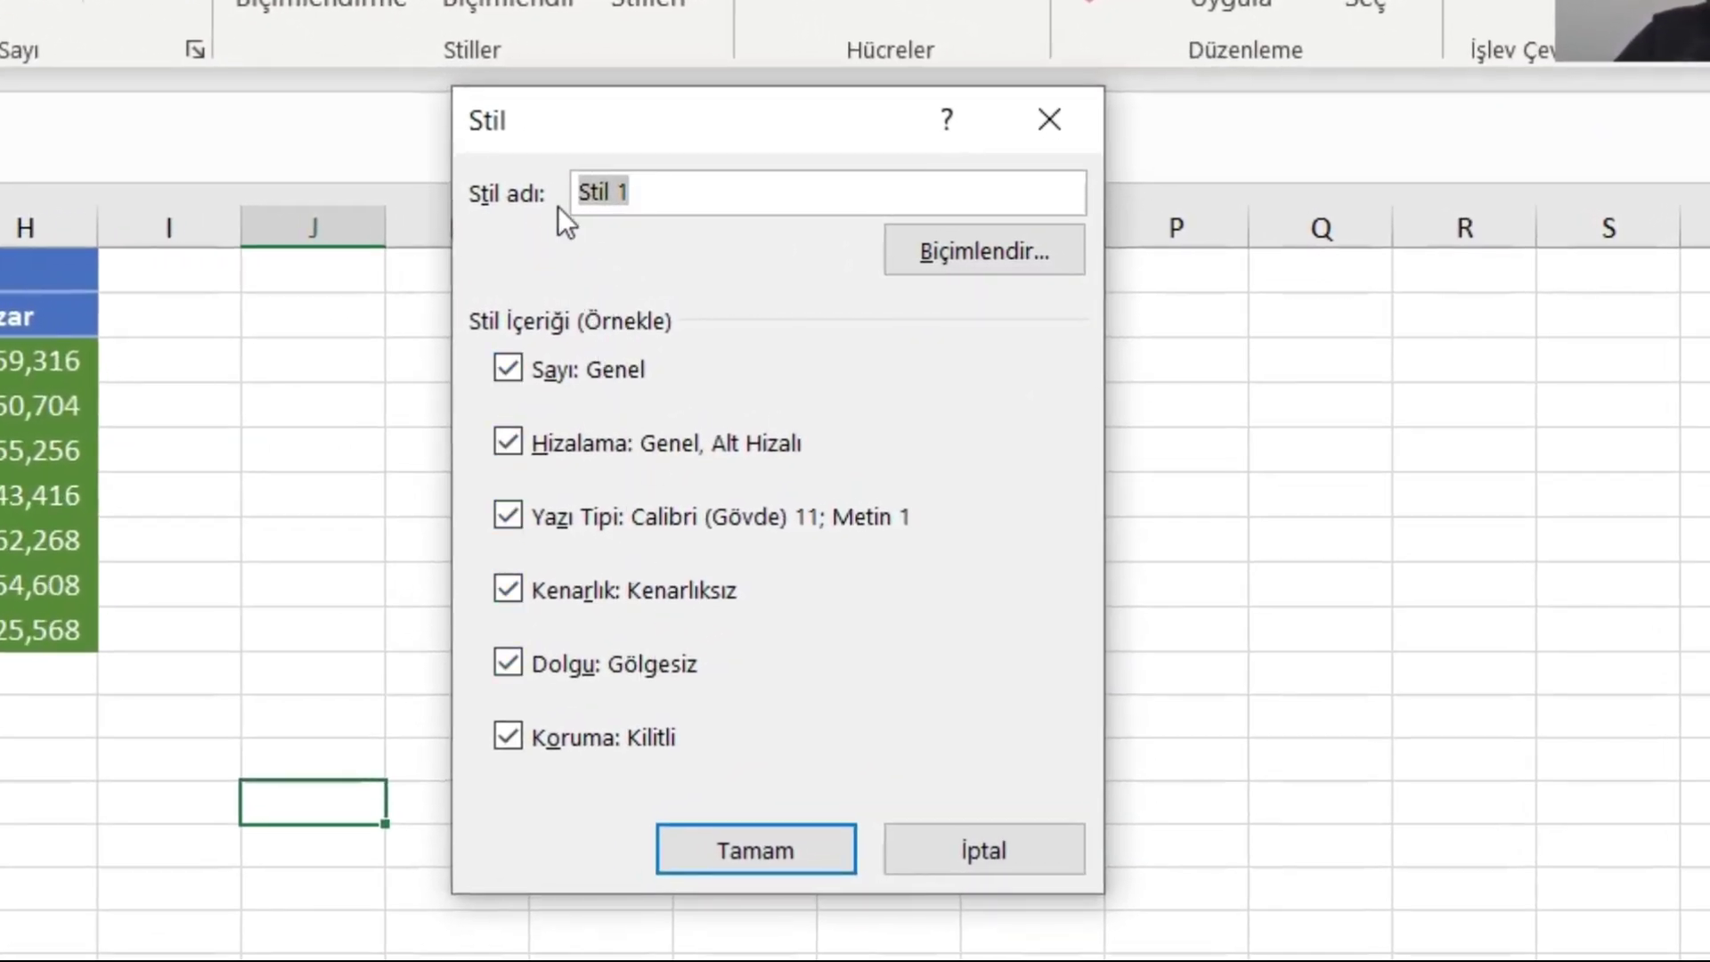
double_click(603, 190)
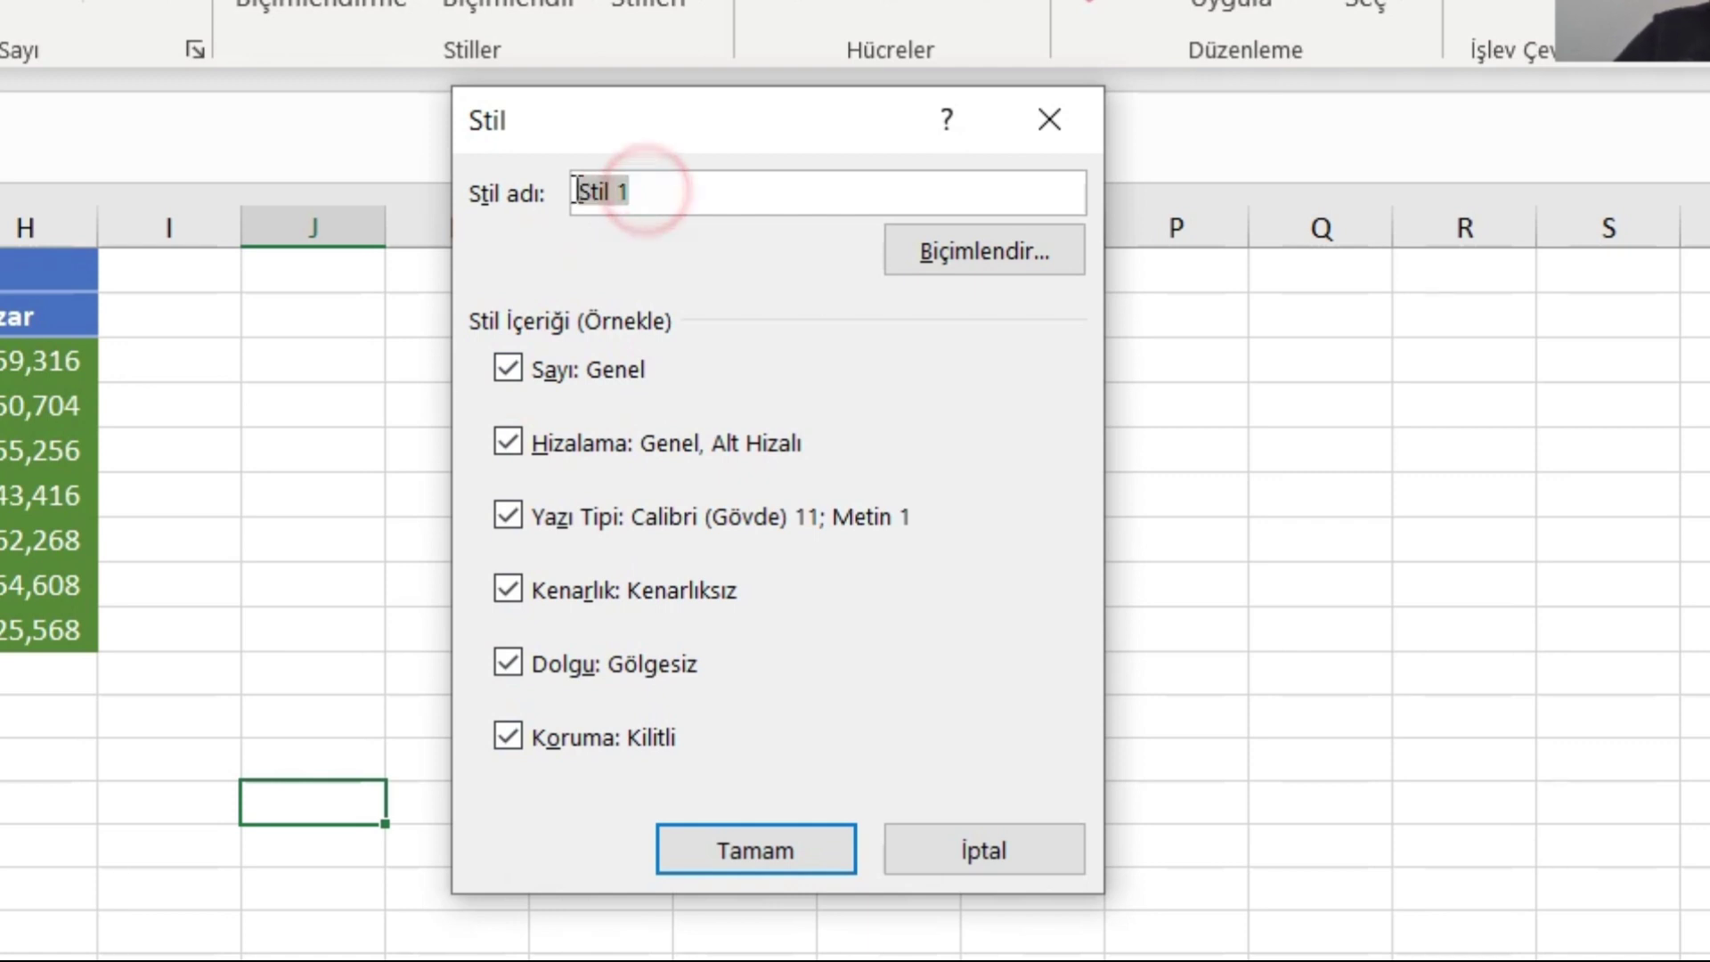
text(deneme1)
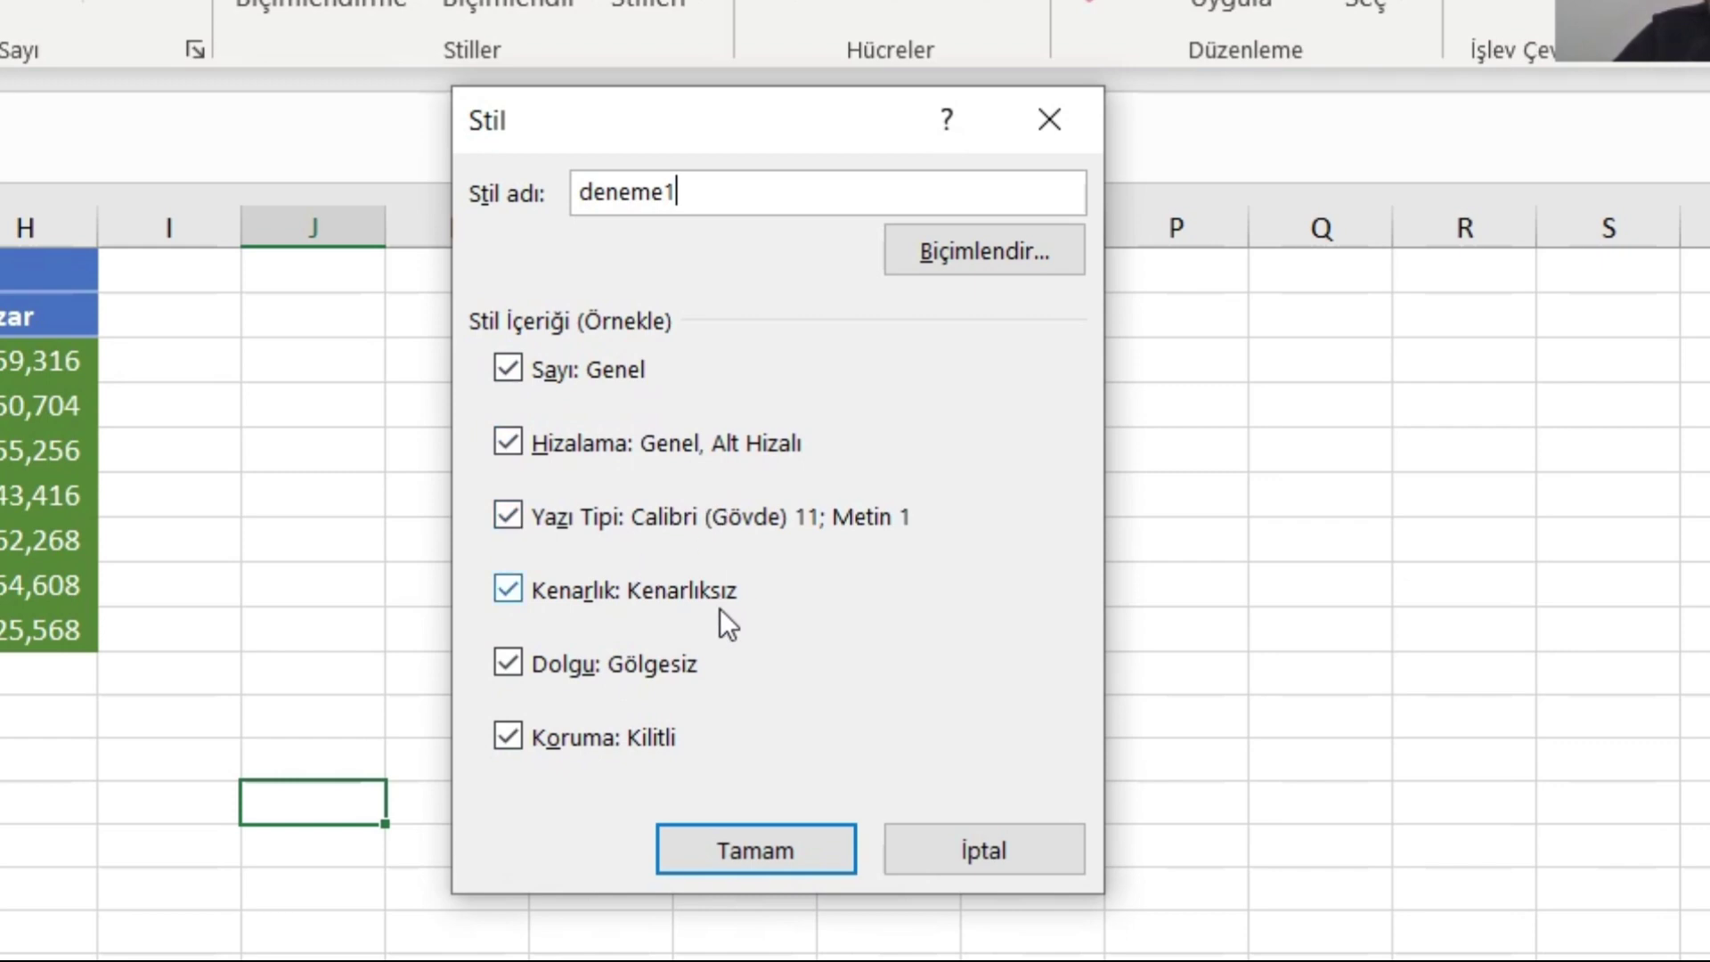
click(981, 255)
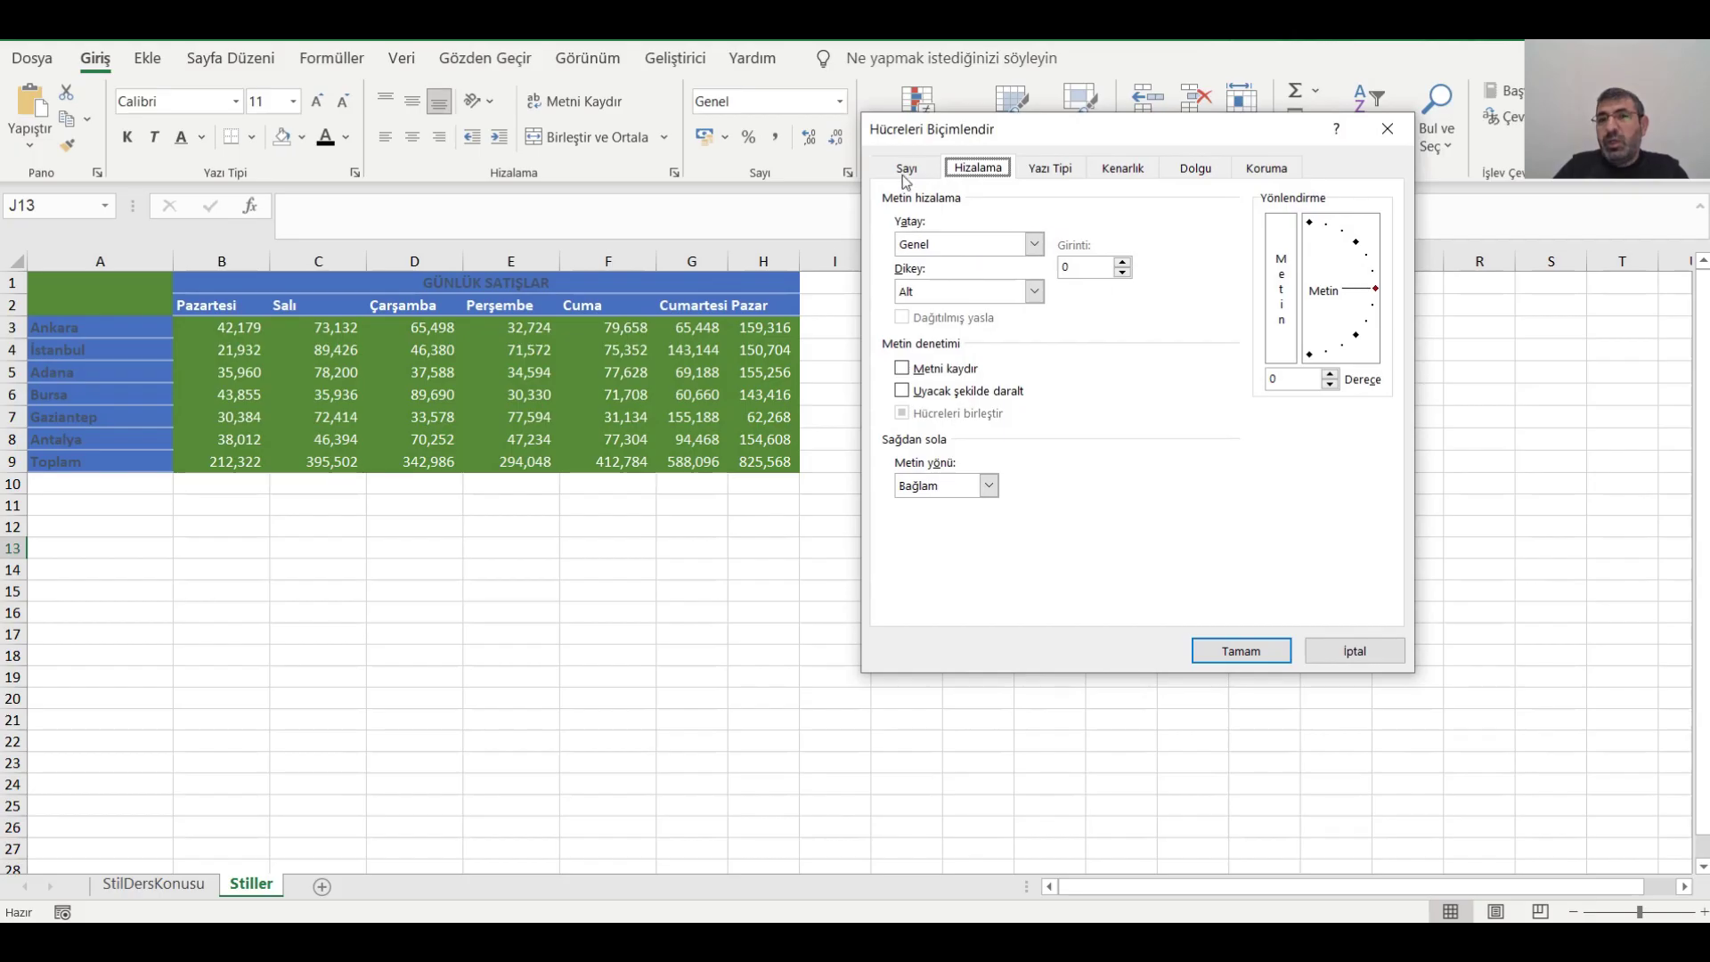
Give deneme1 the Sayı number format with thousands separator and red negatives.
click(904, 170)
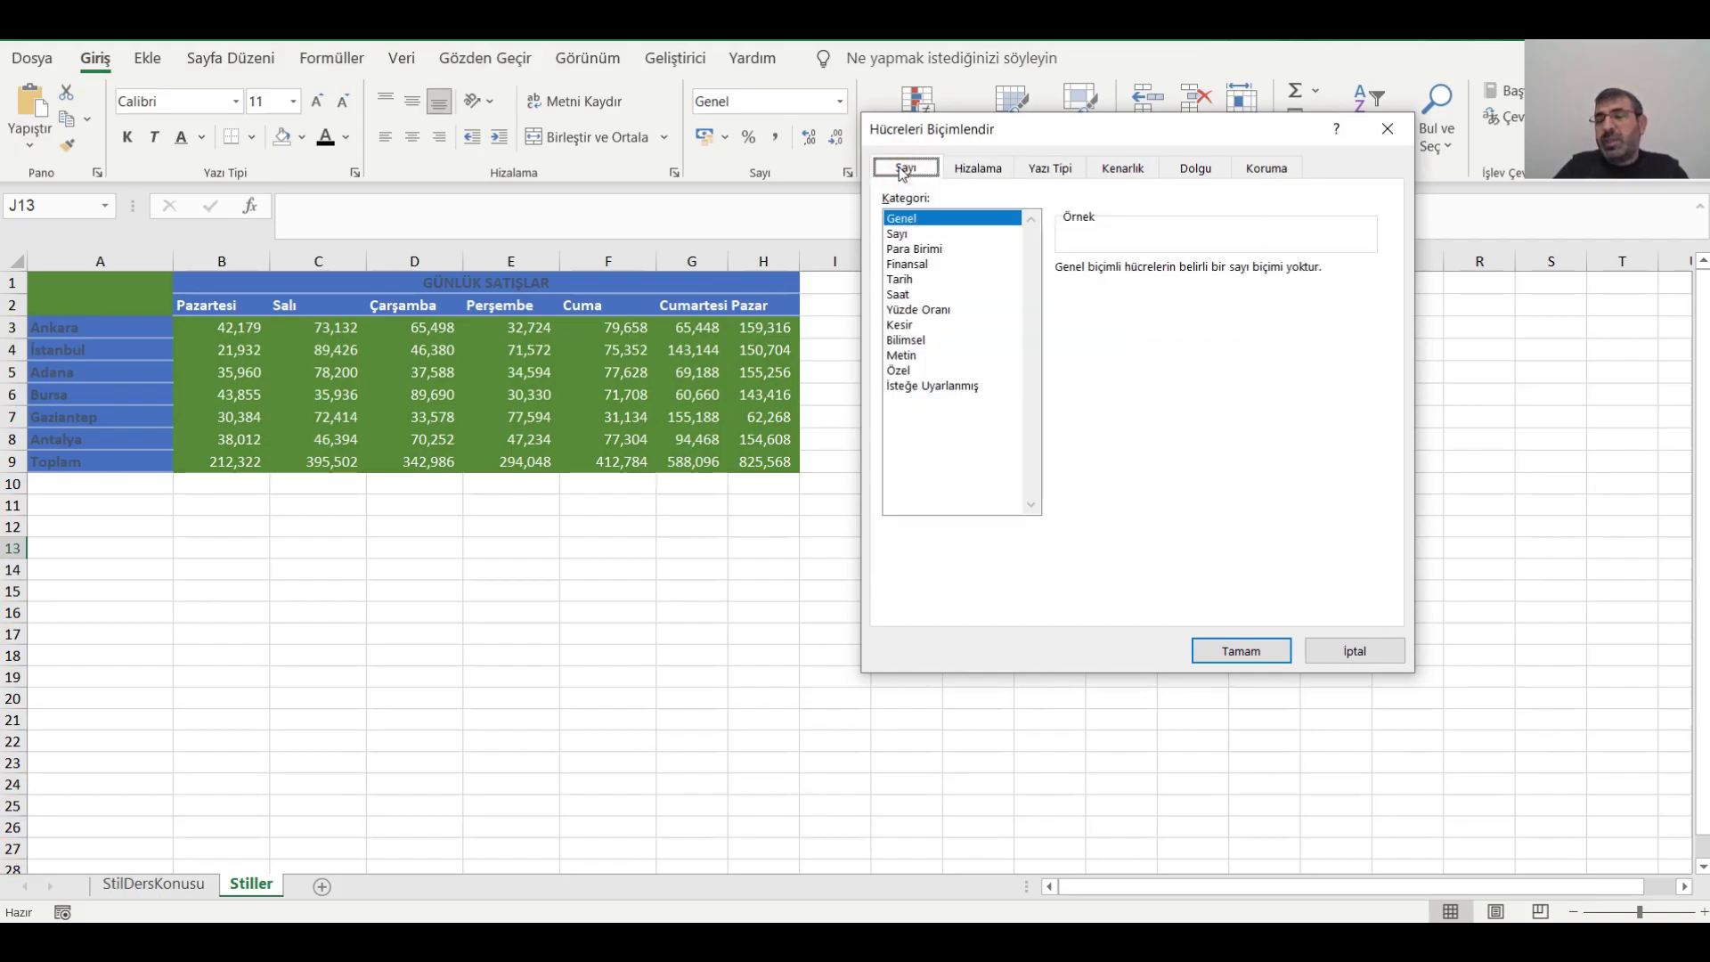
click(900, 235)
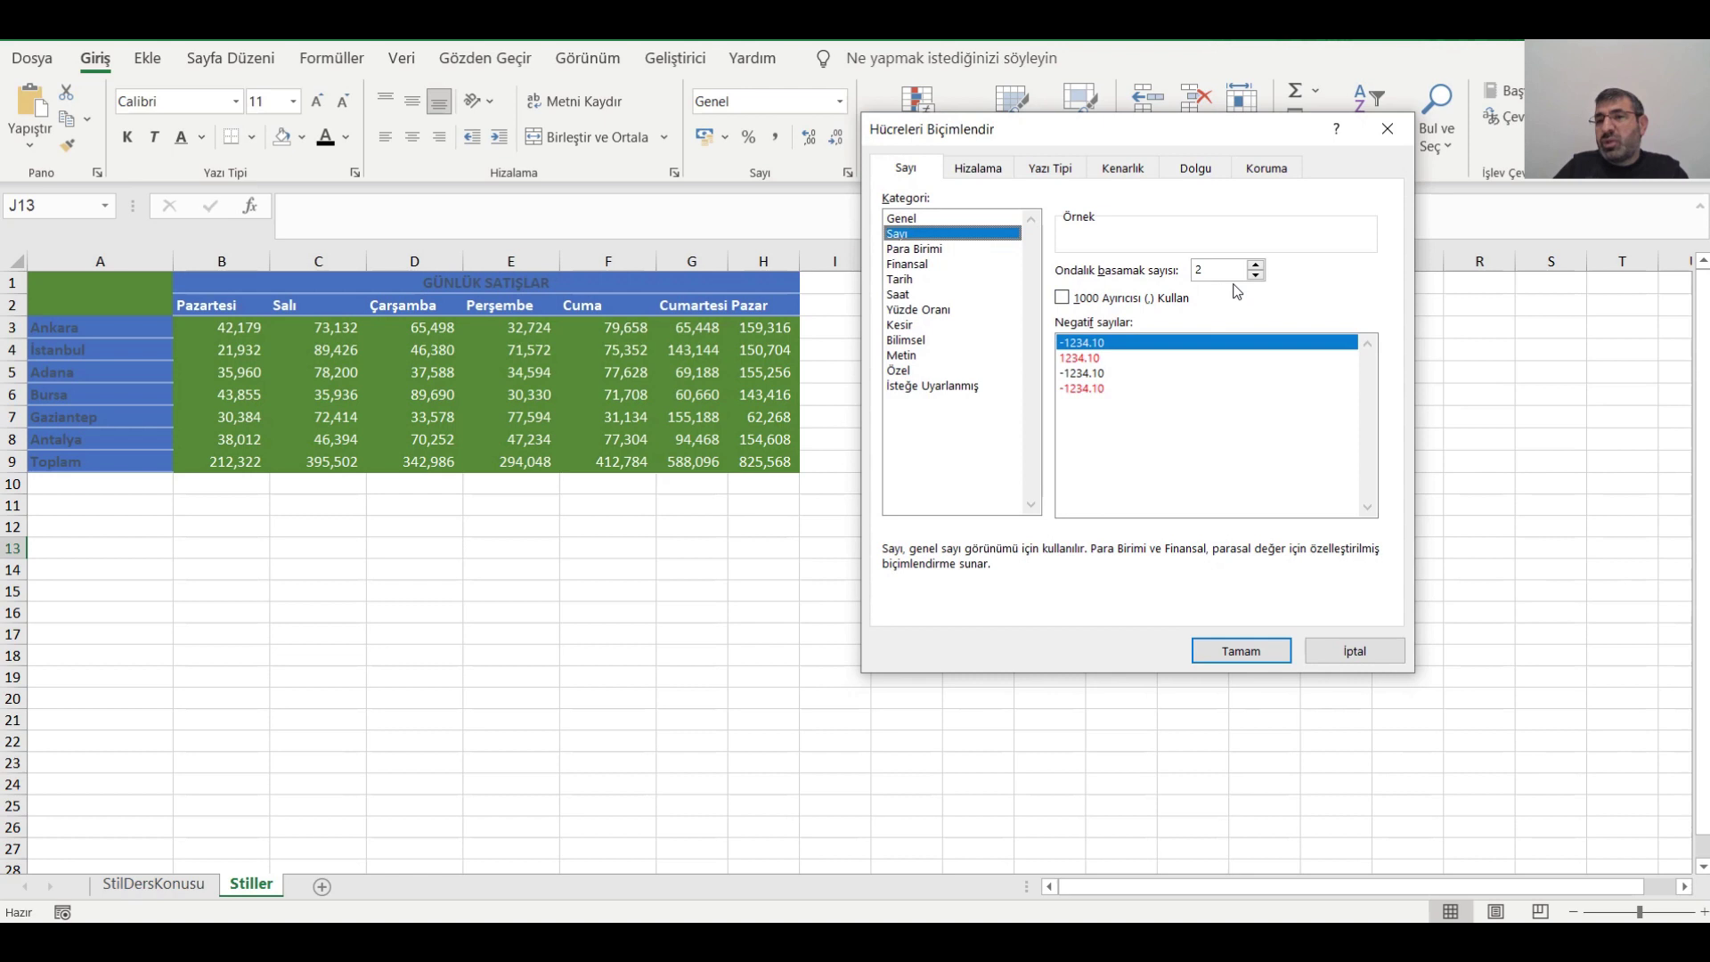
click(1063, 300)
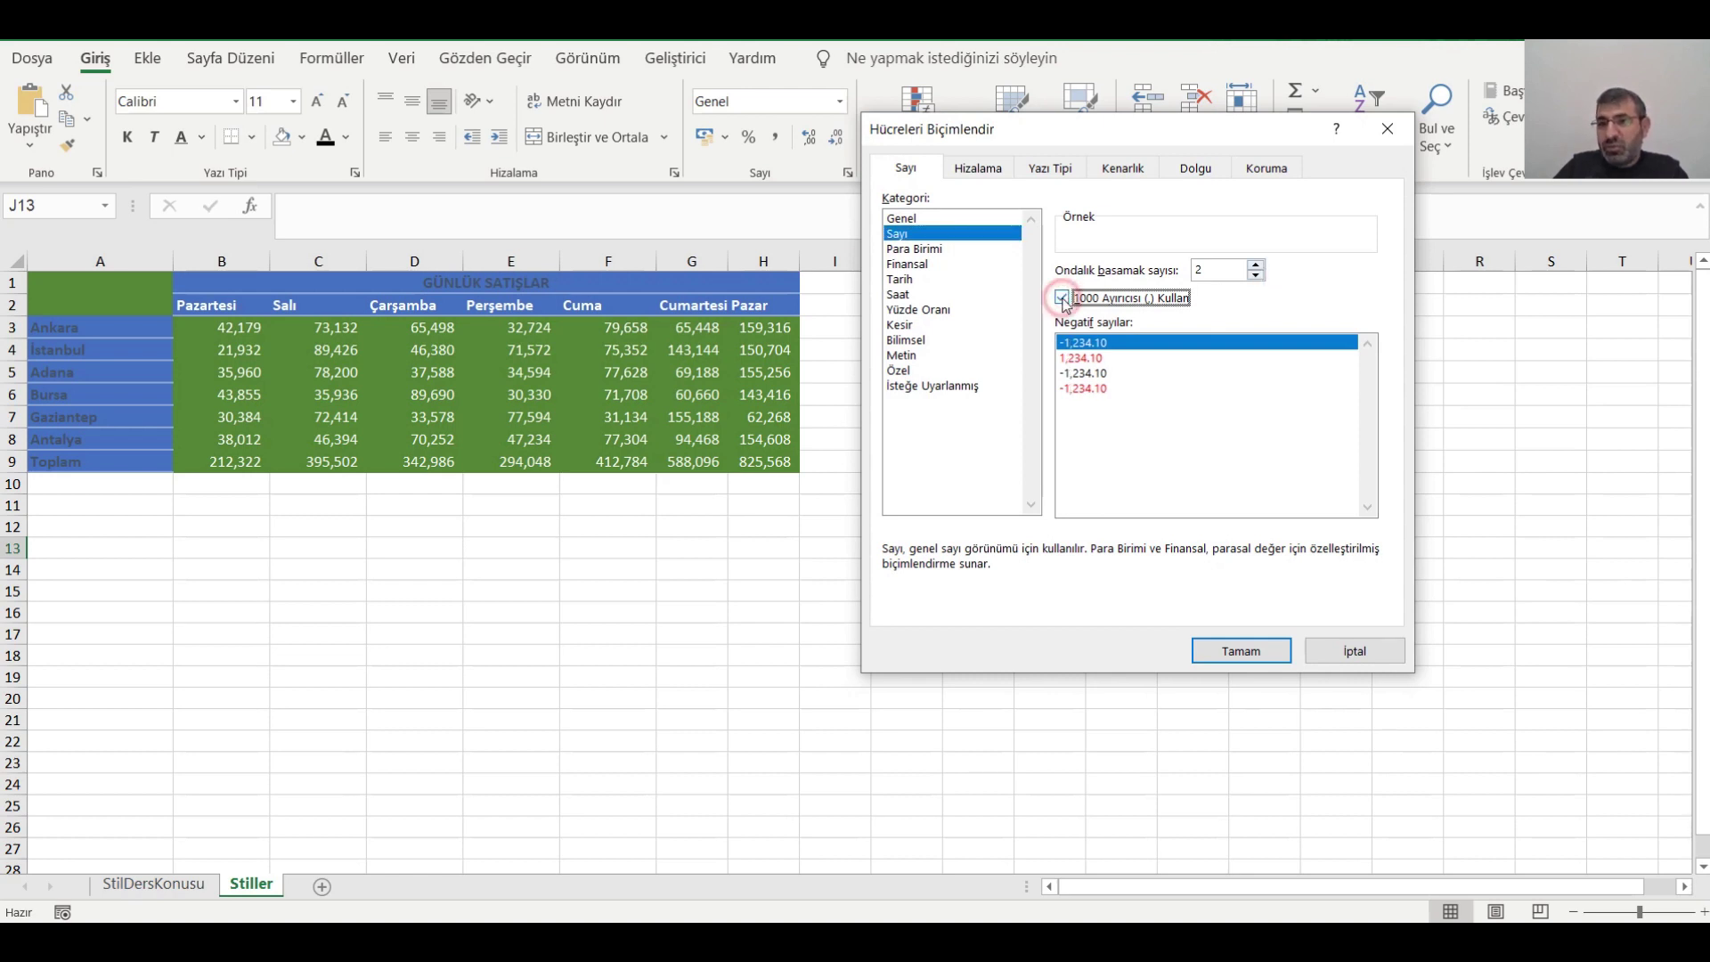
click(1093, 389)
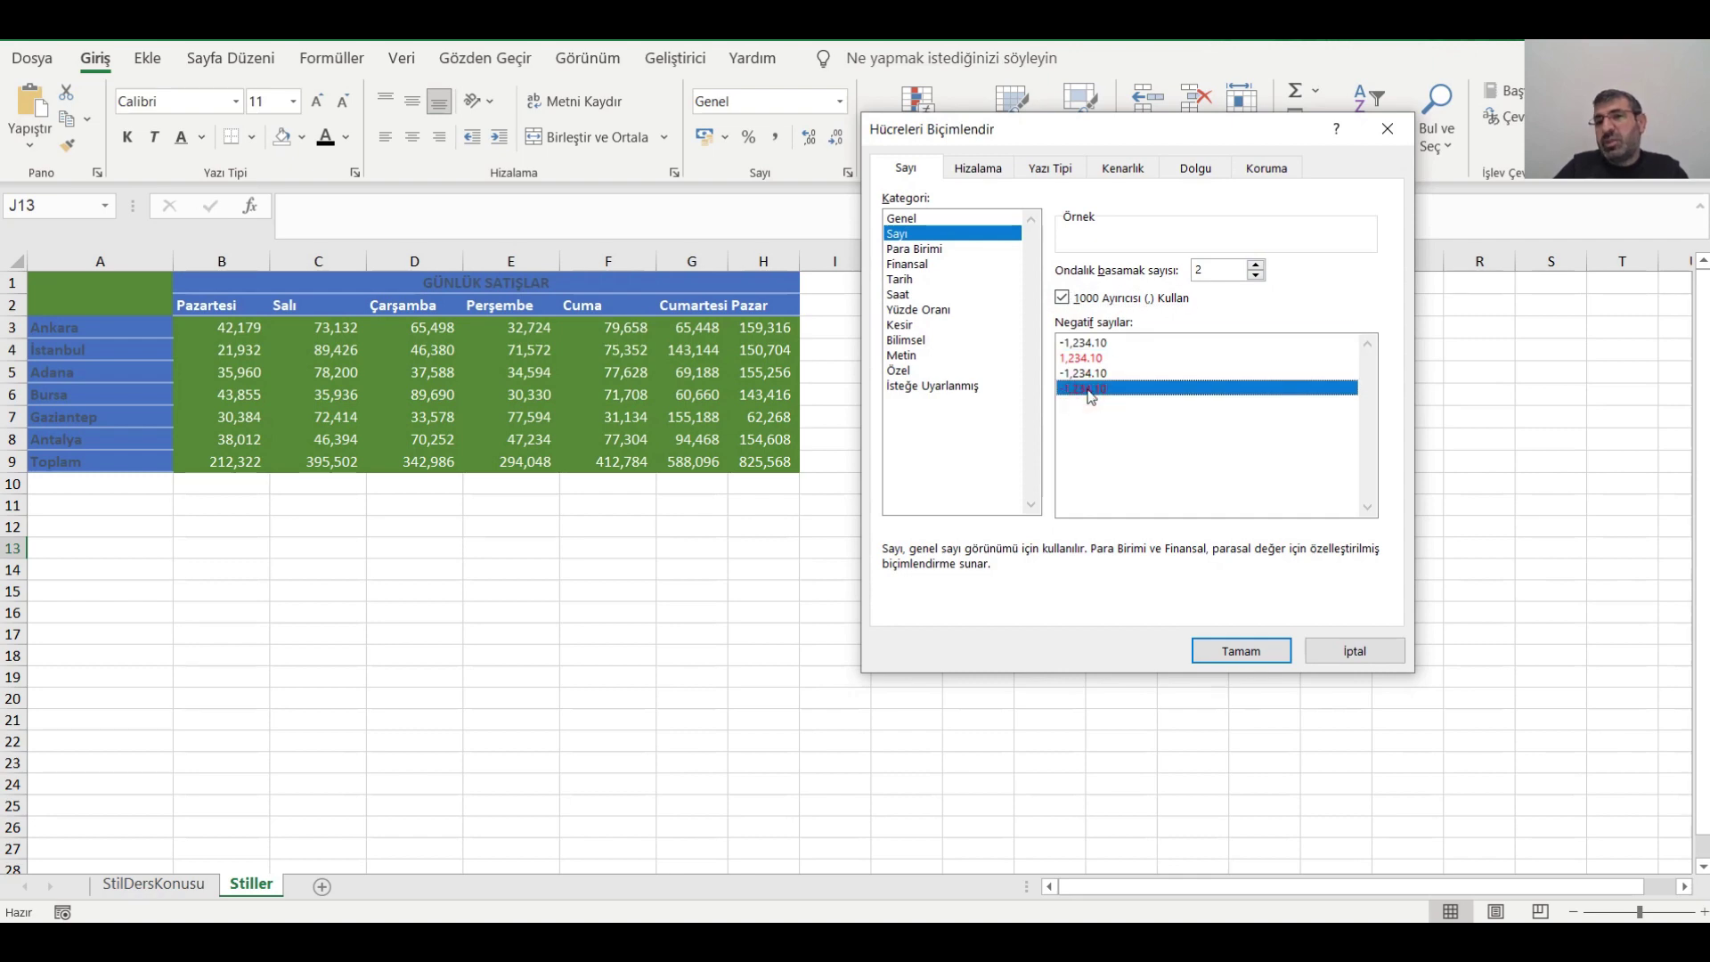
Centre deneme1's text horizontally and vertically with text wrapping turned on.
click(987, 171)
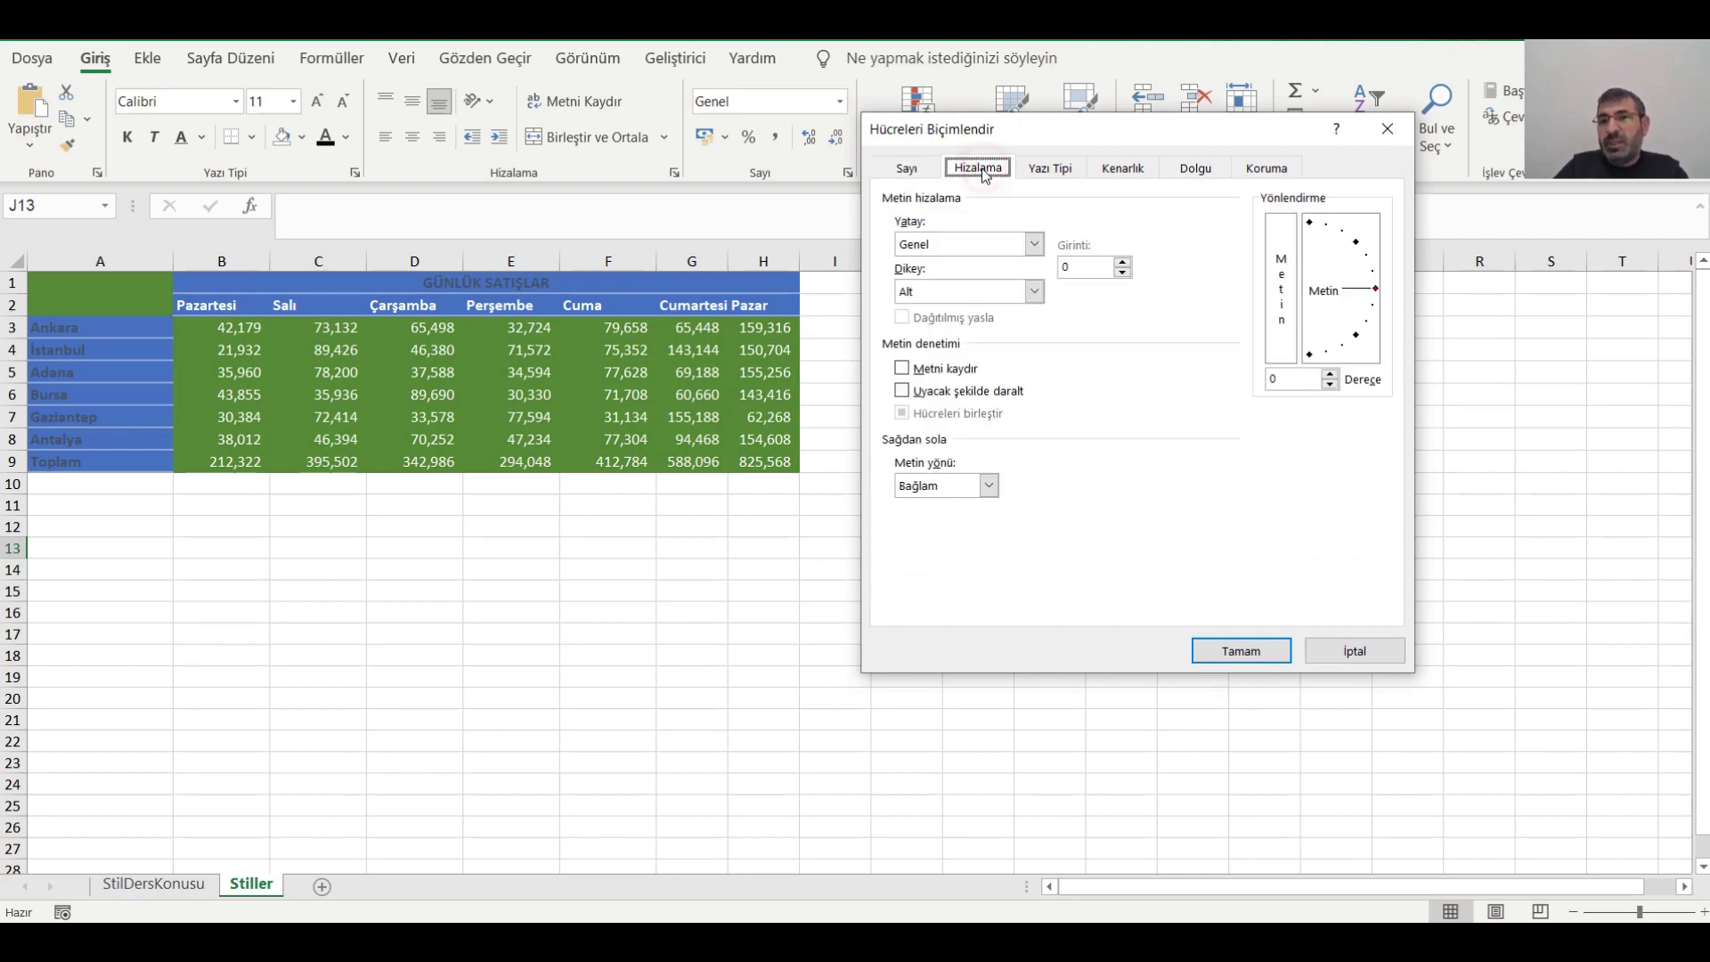
click(1036, 247)
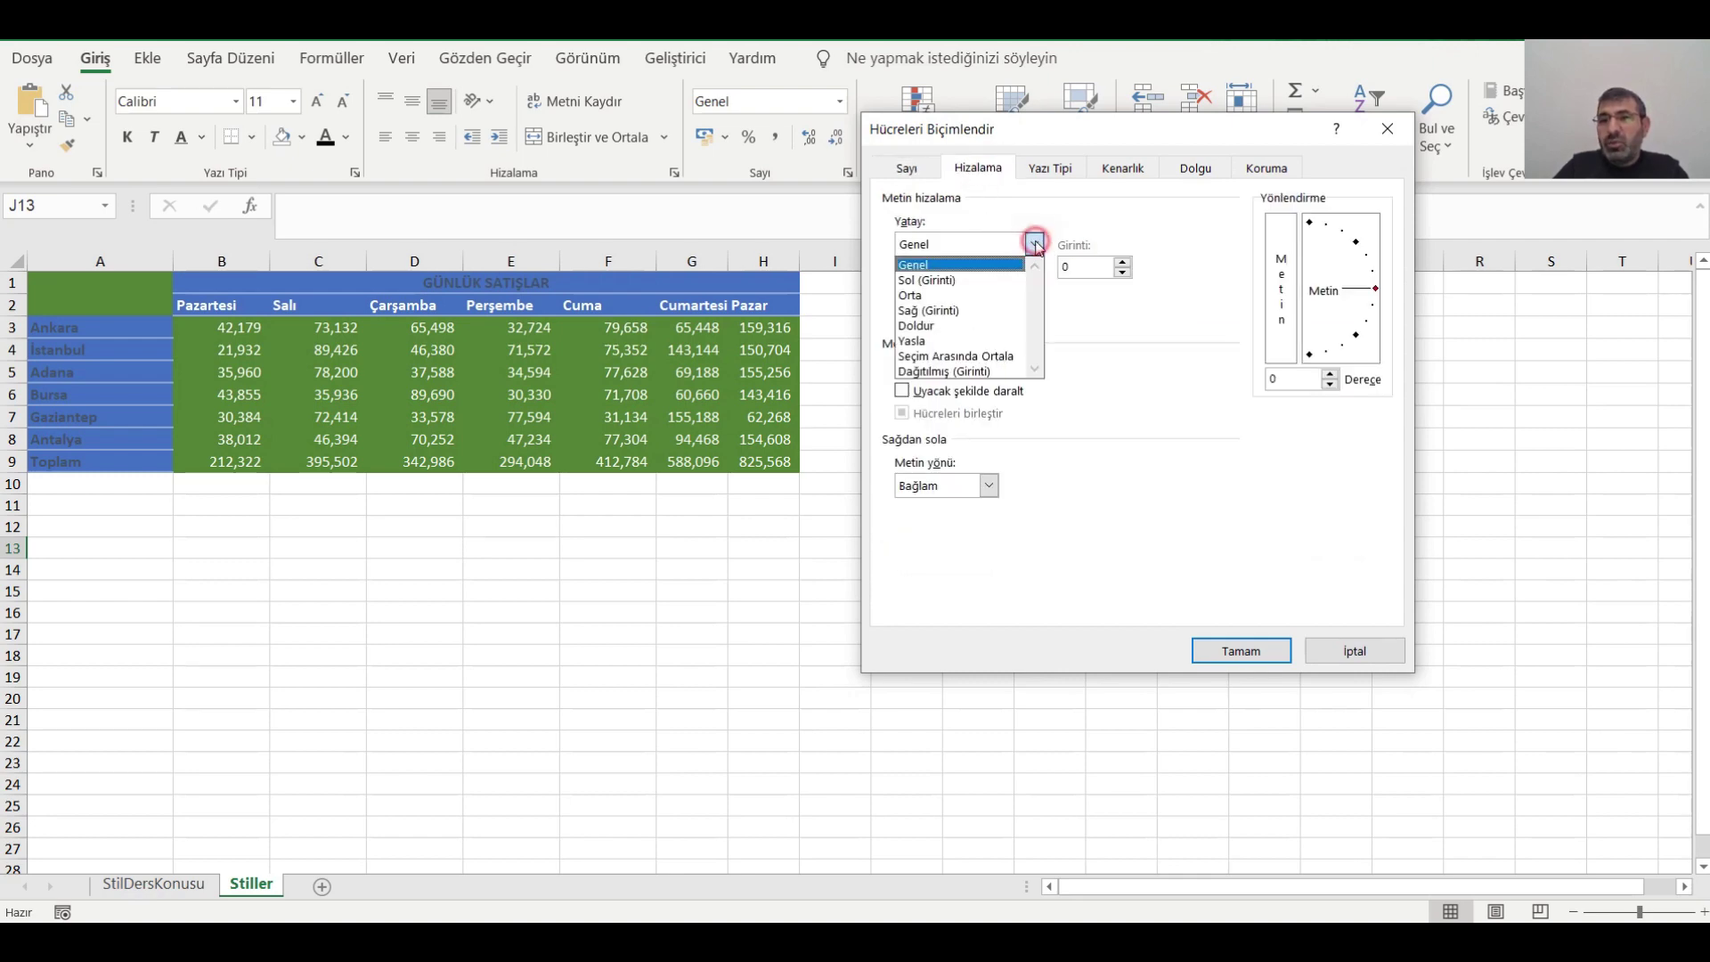
click(962, 297)
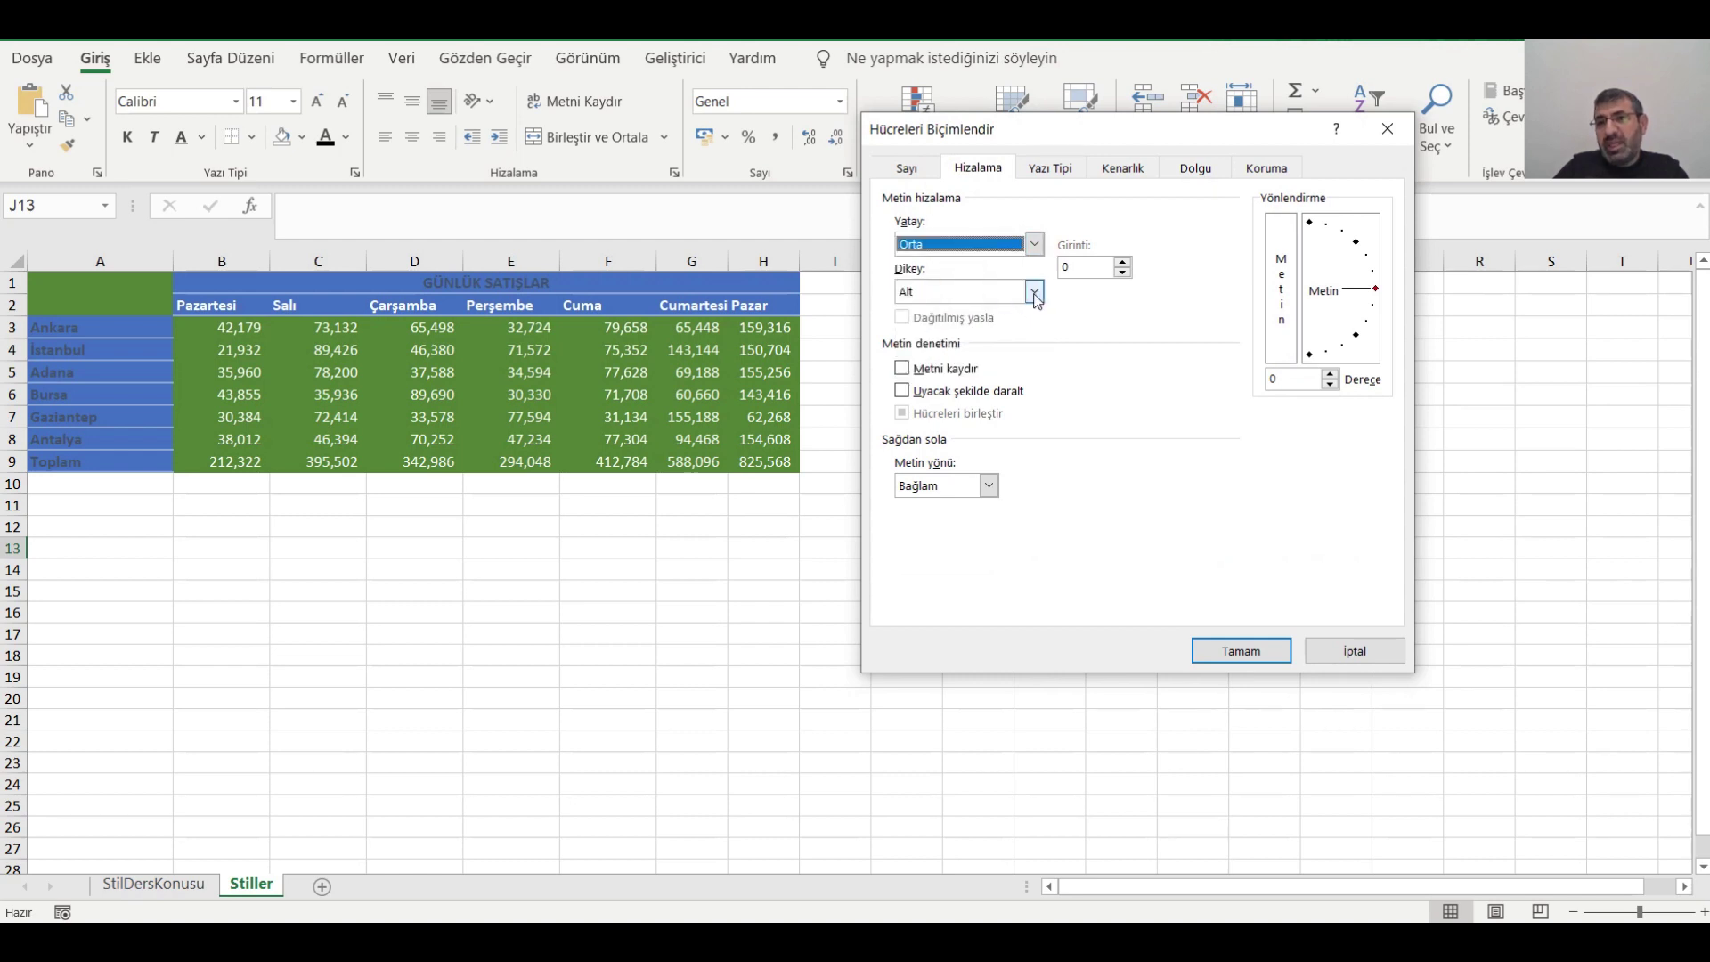
click(1033, 291)
click(945, 329)
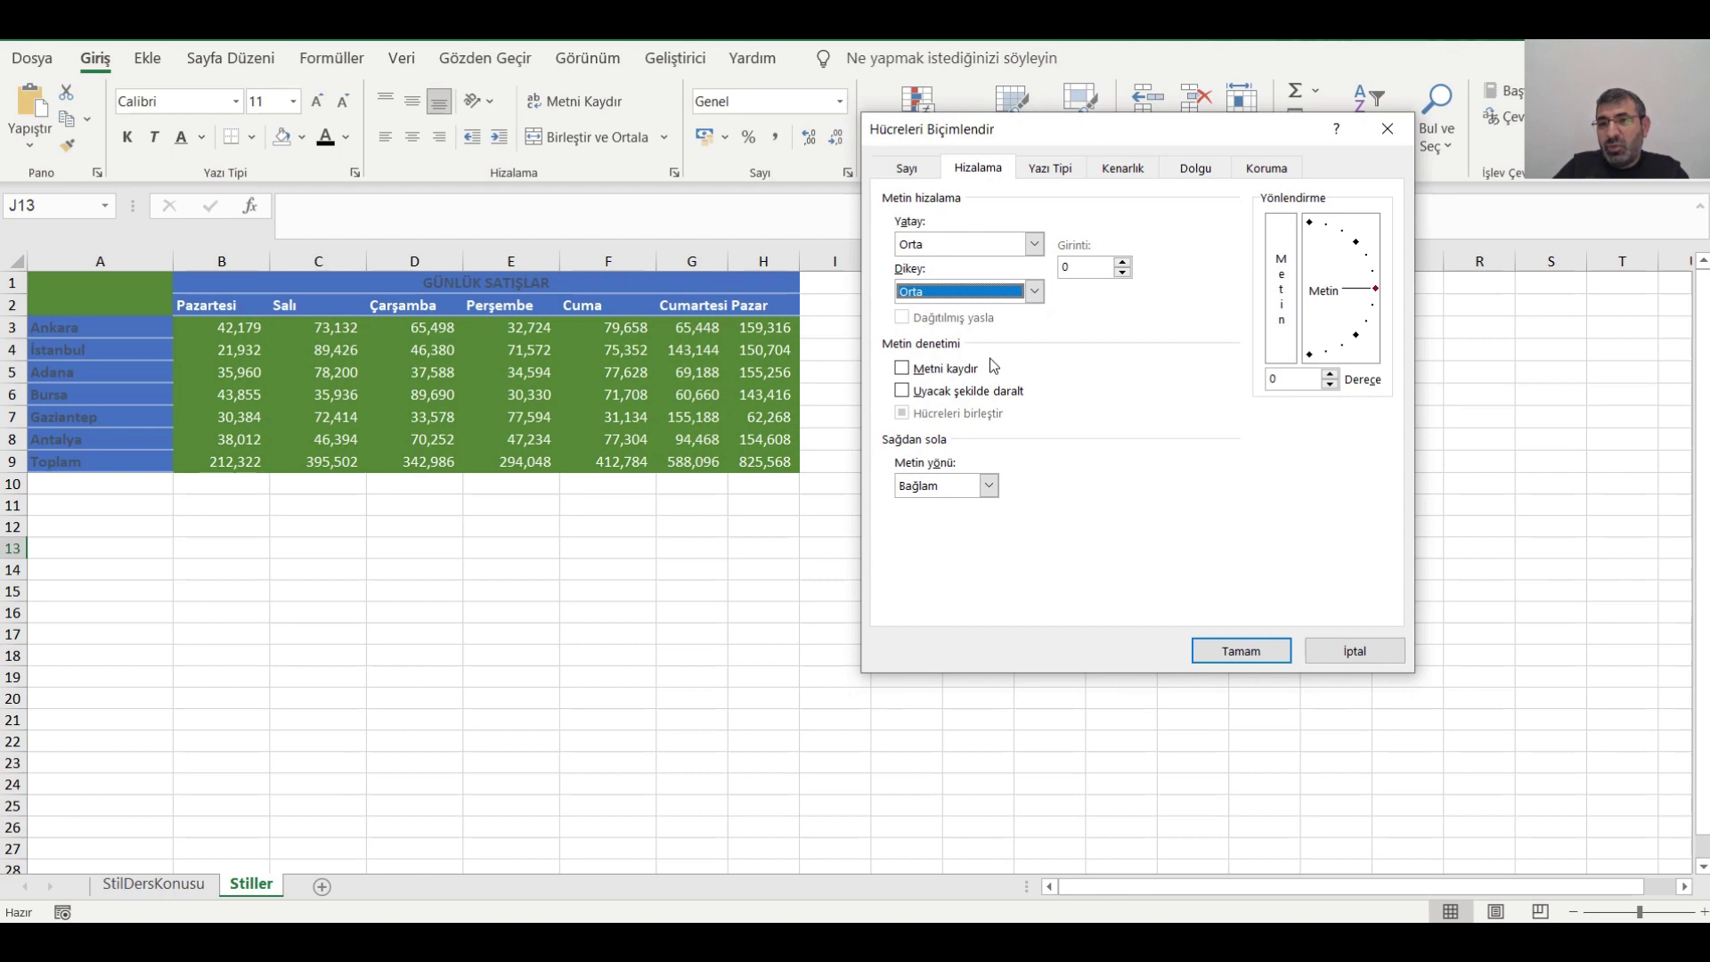
click(902, 369)
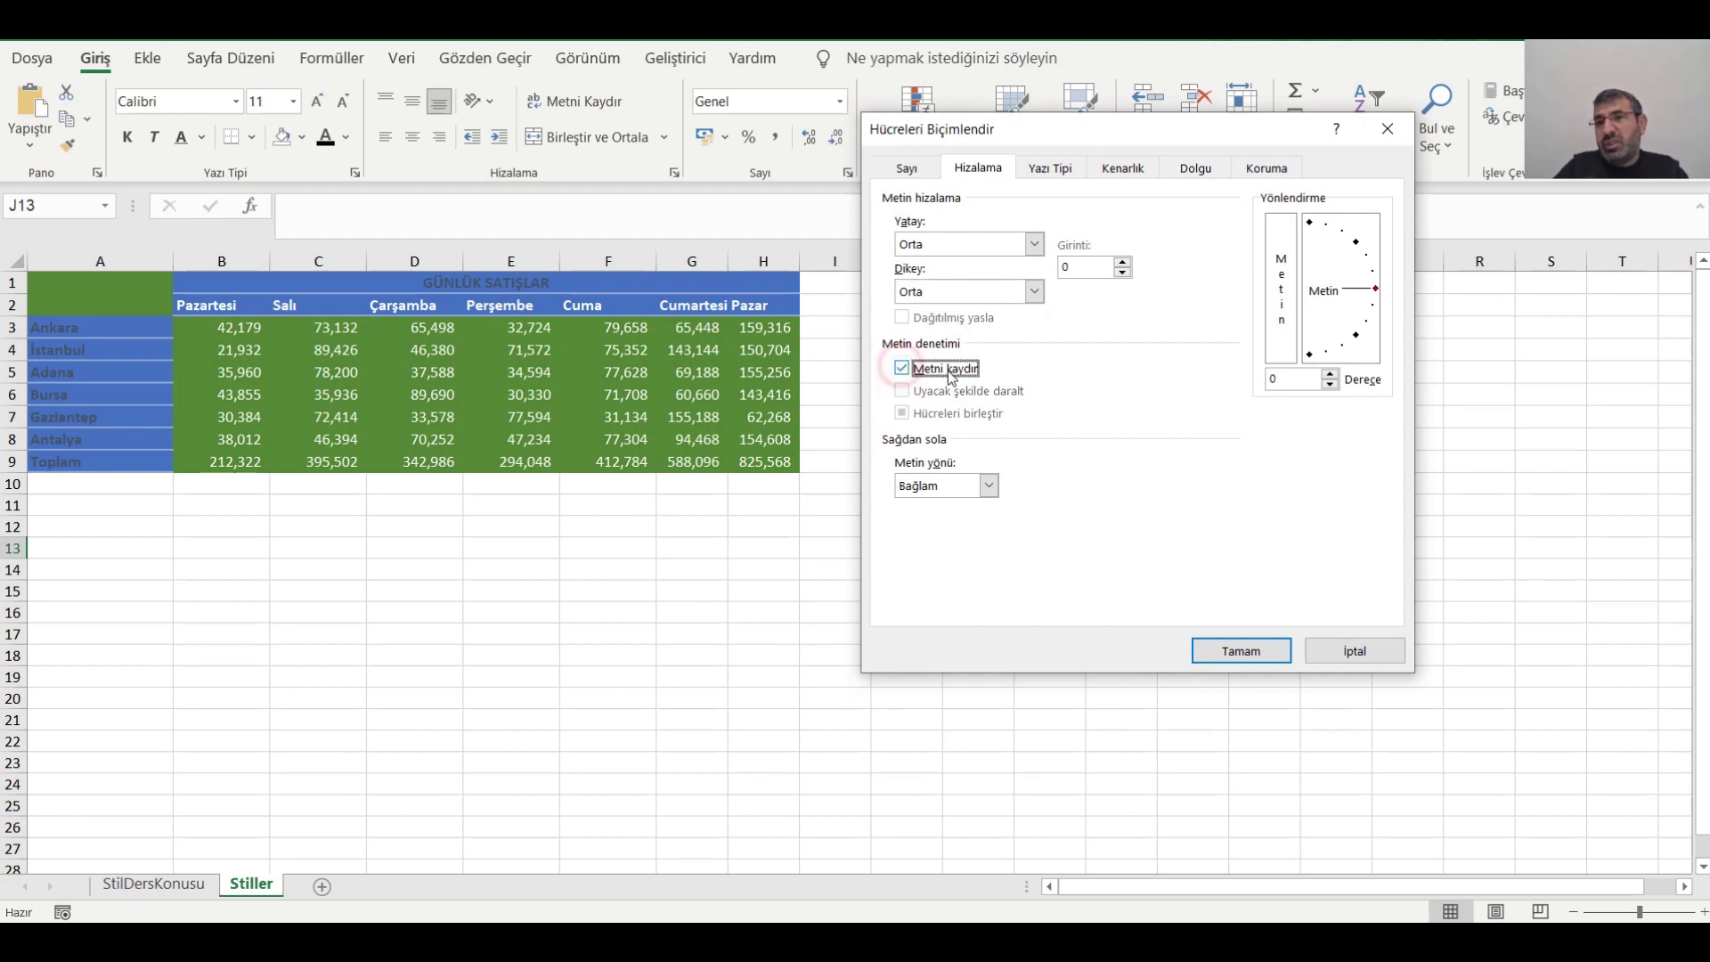
click(1049, 169)
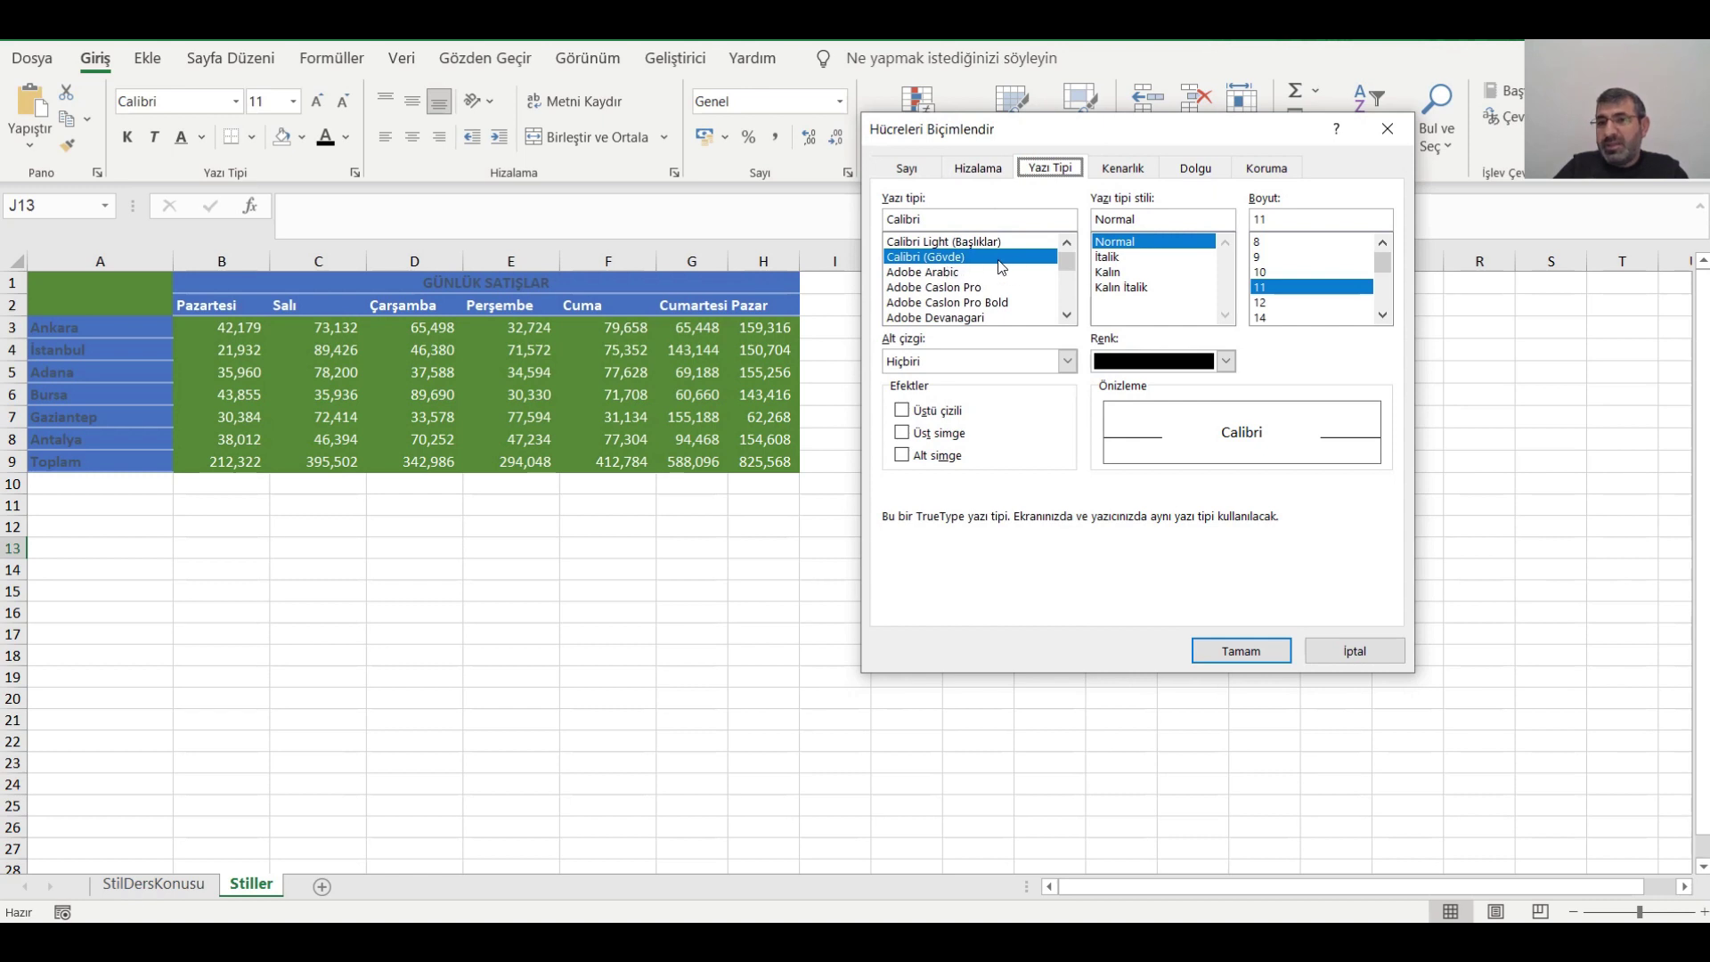
Make deneme1 italic at size 14 with a double-line outline border.
click(1106, 258)
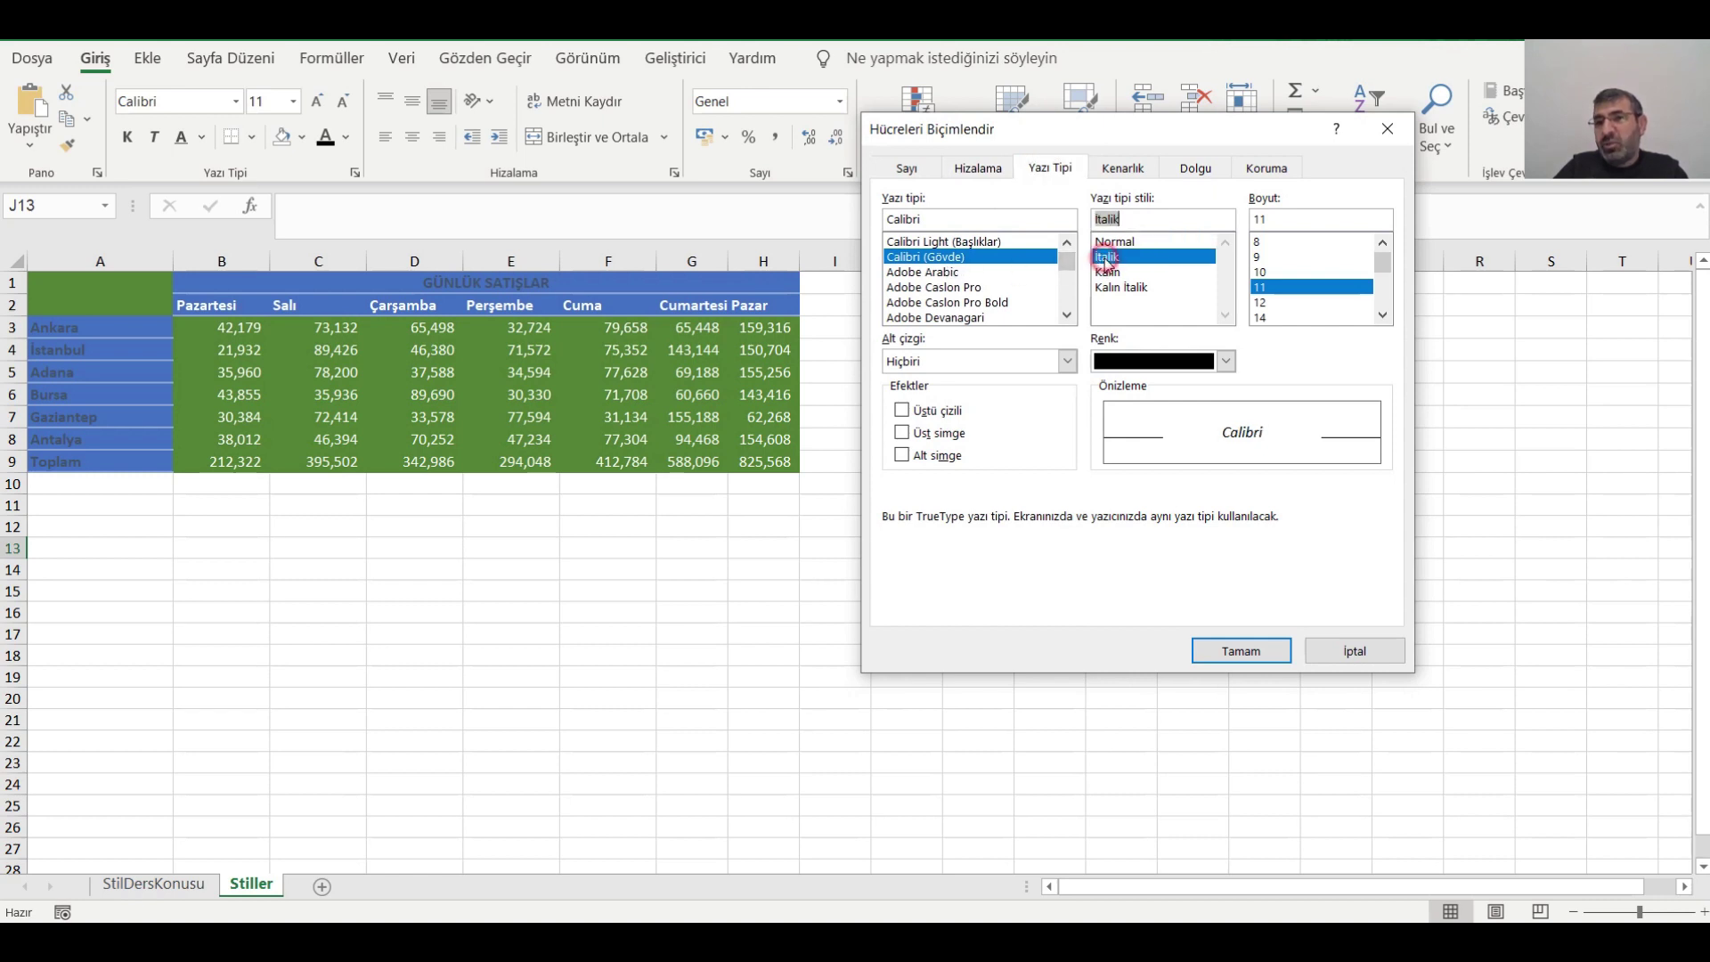
click(1264, 318)
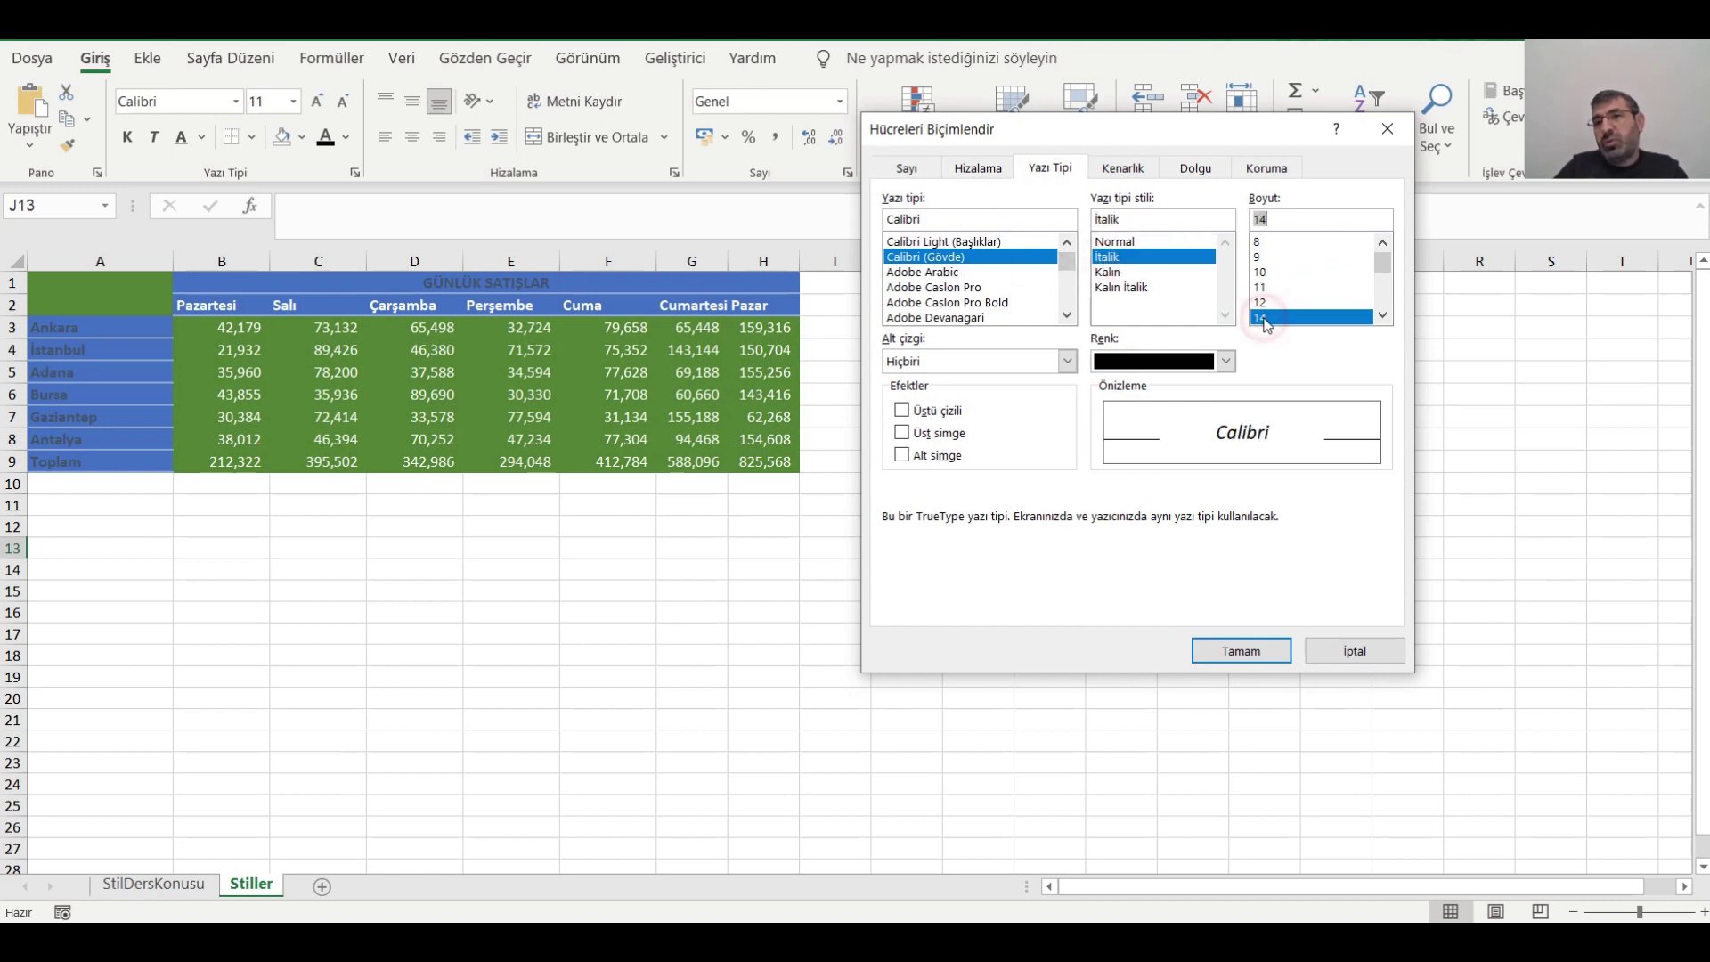
click(1121, 169)
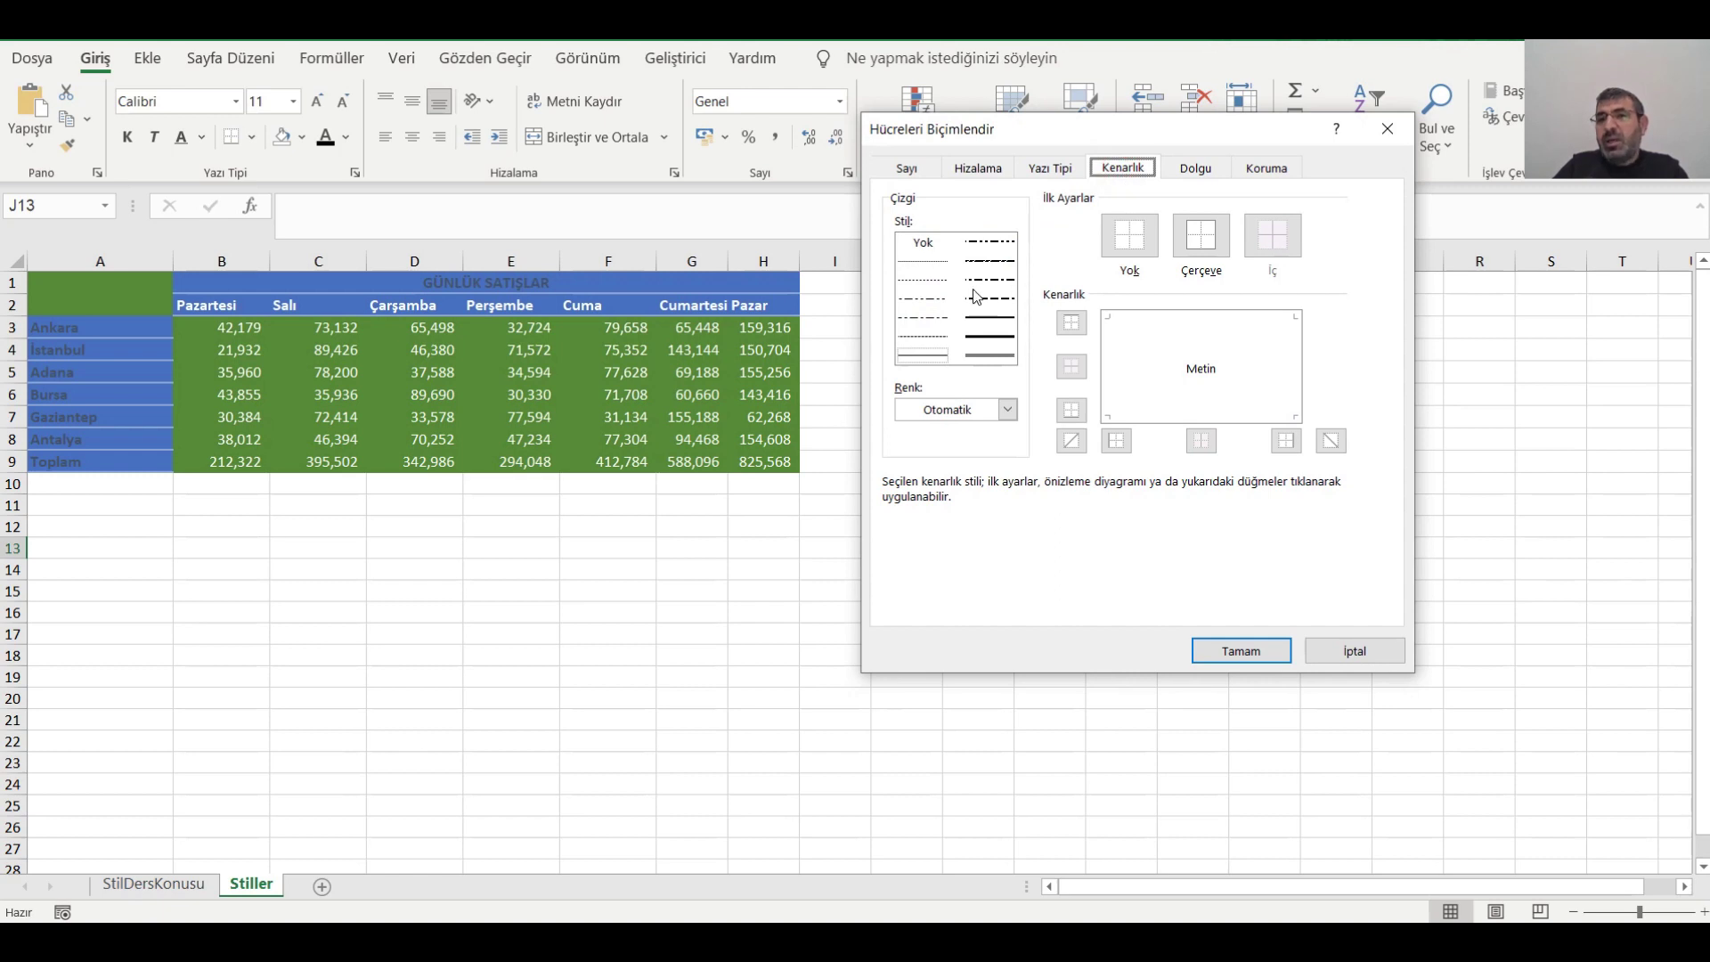
click(983, 358)
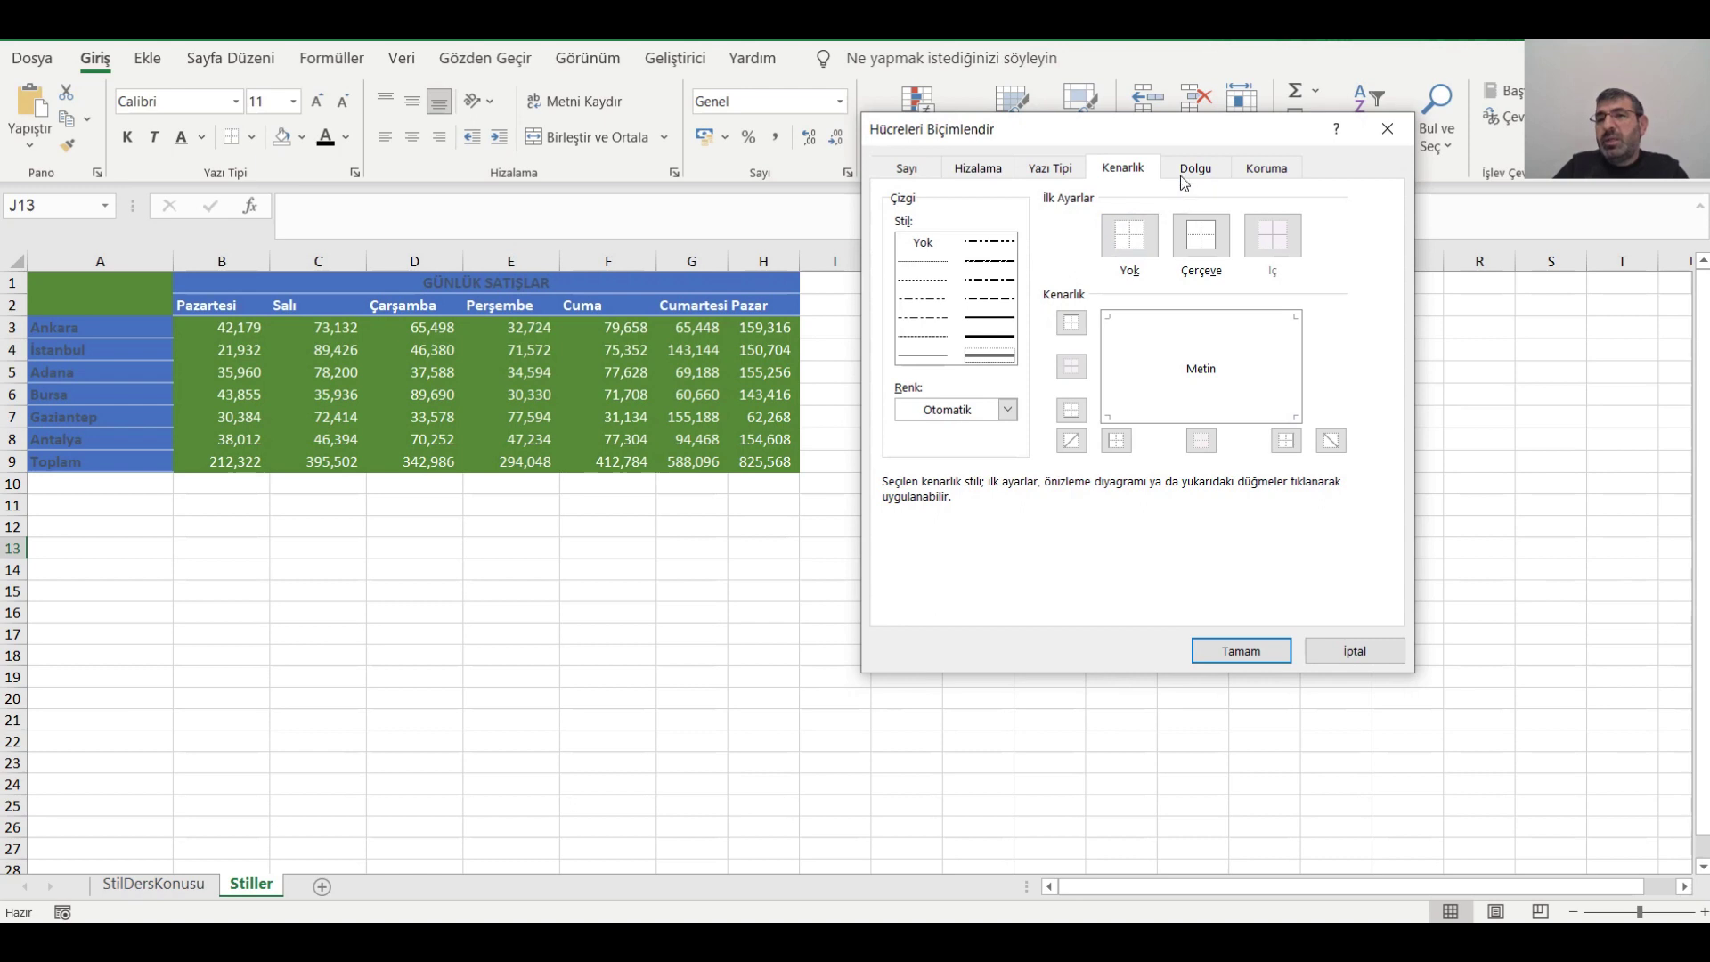
click(1205, 246)
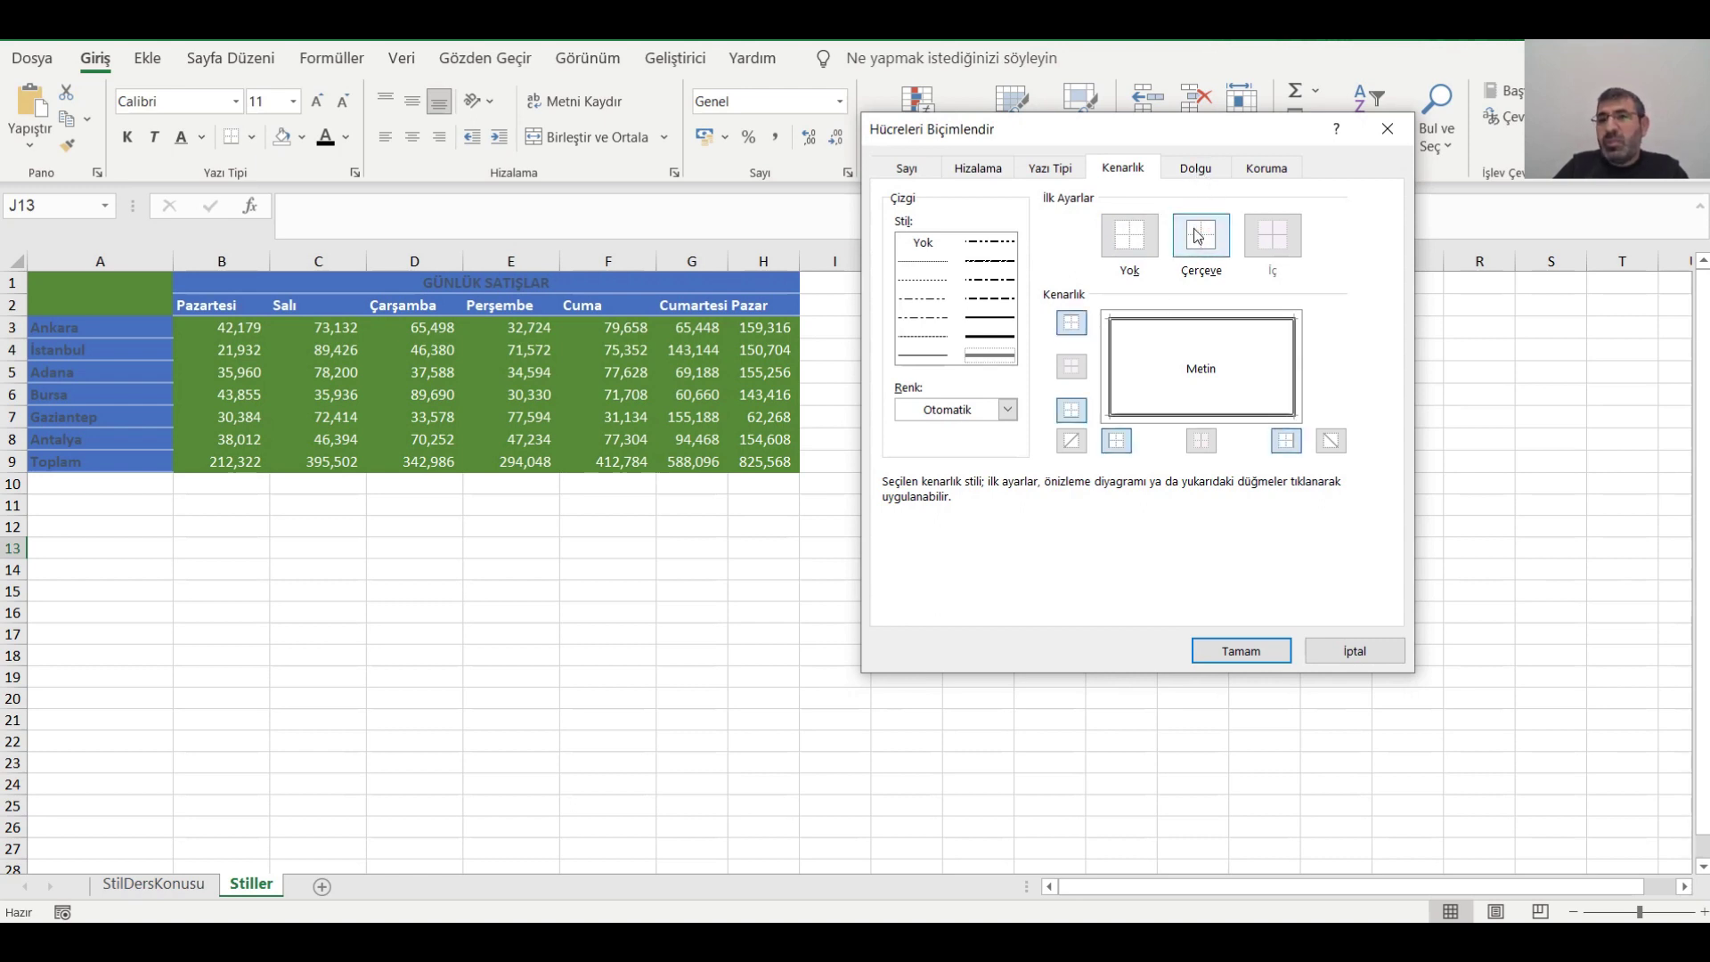
Give deneme1 a gold background fill and save the style.
click(1202, 171)
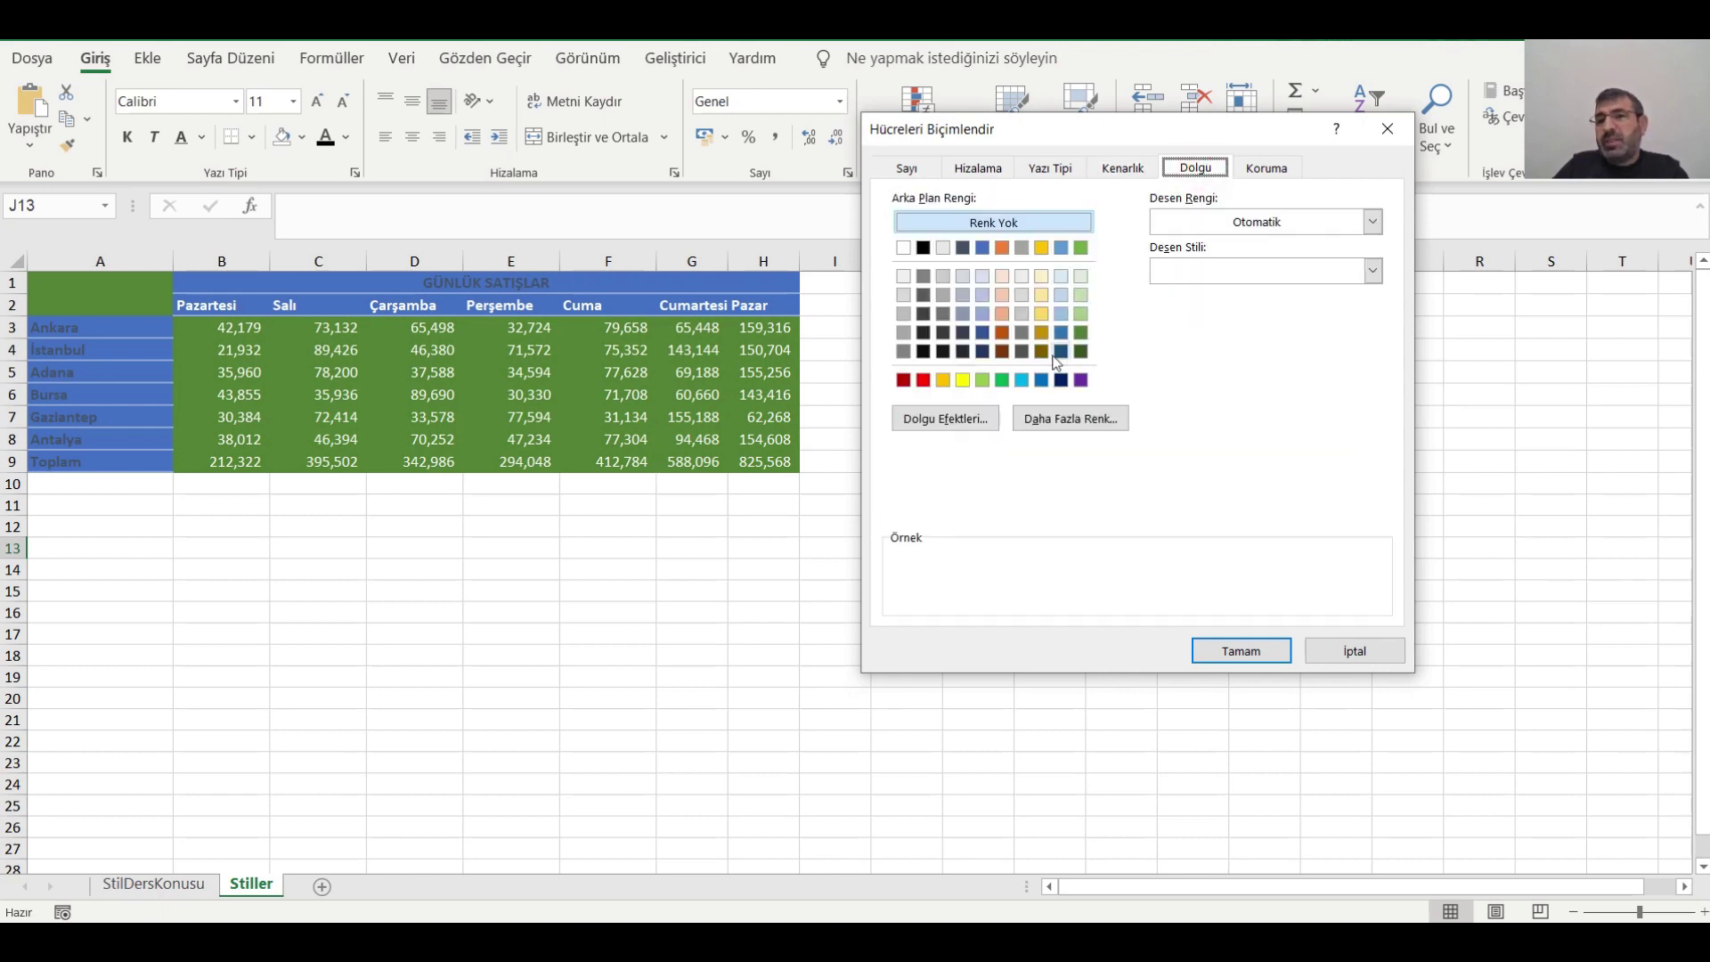
click(942, 381)
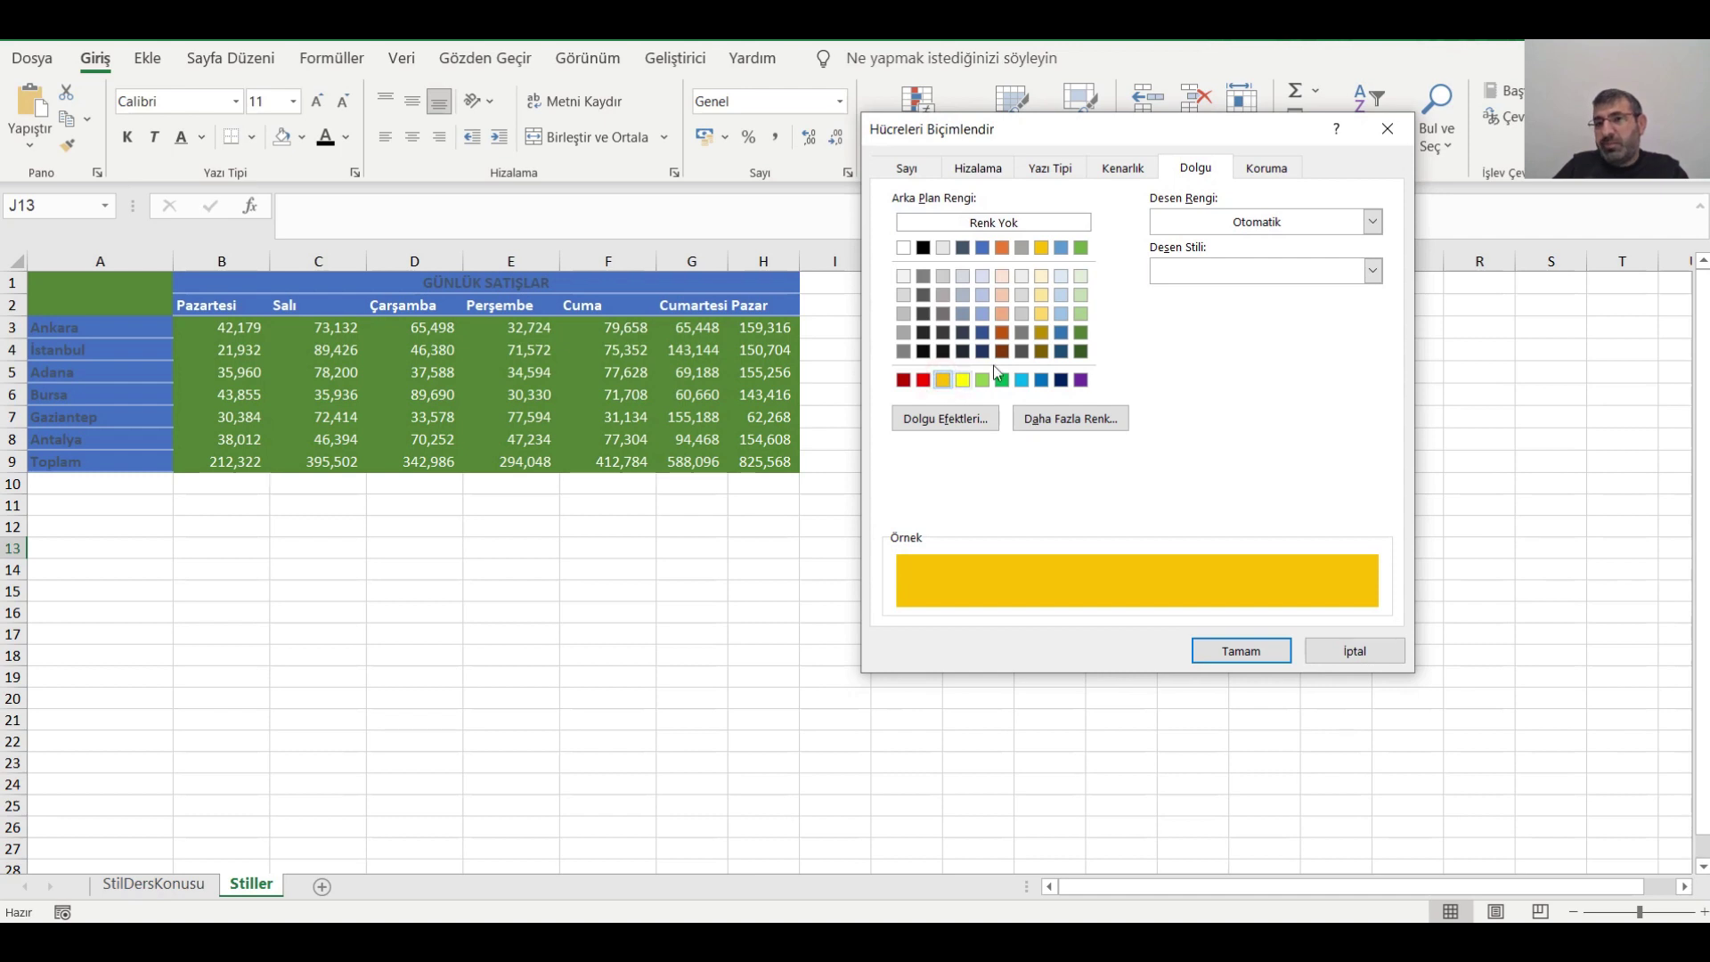
click(1265, 167)
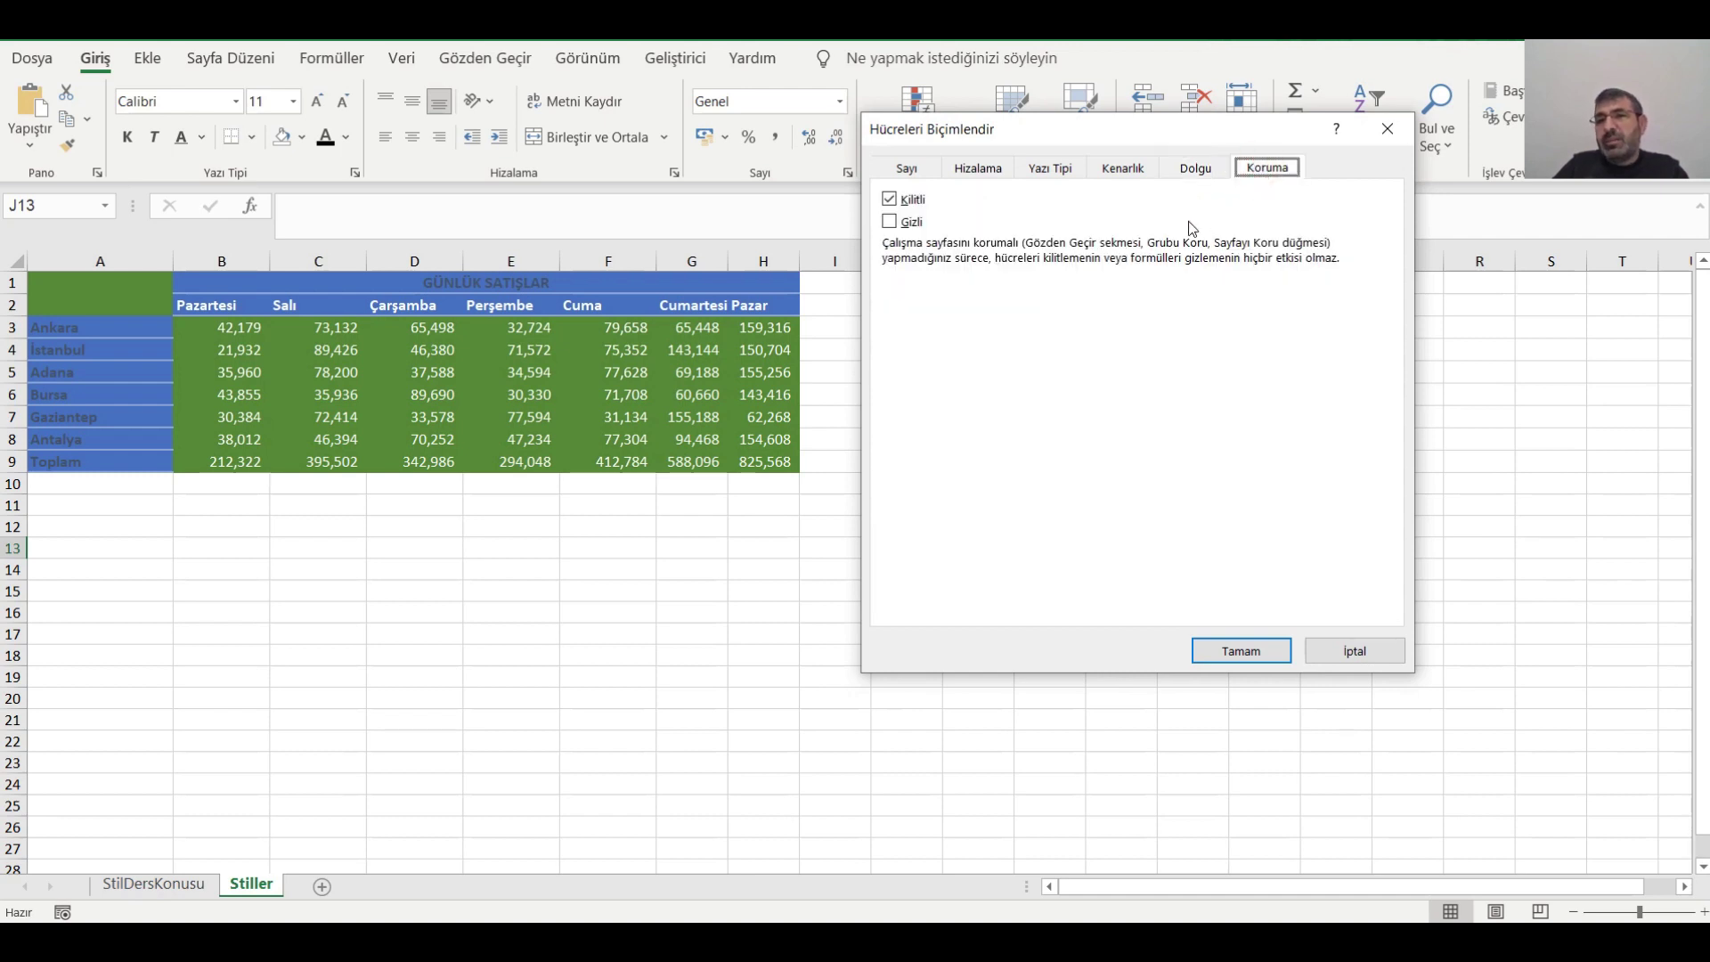
click(1240, 650)
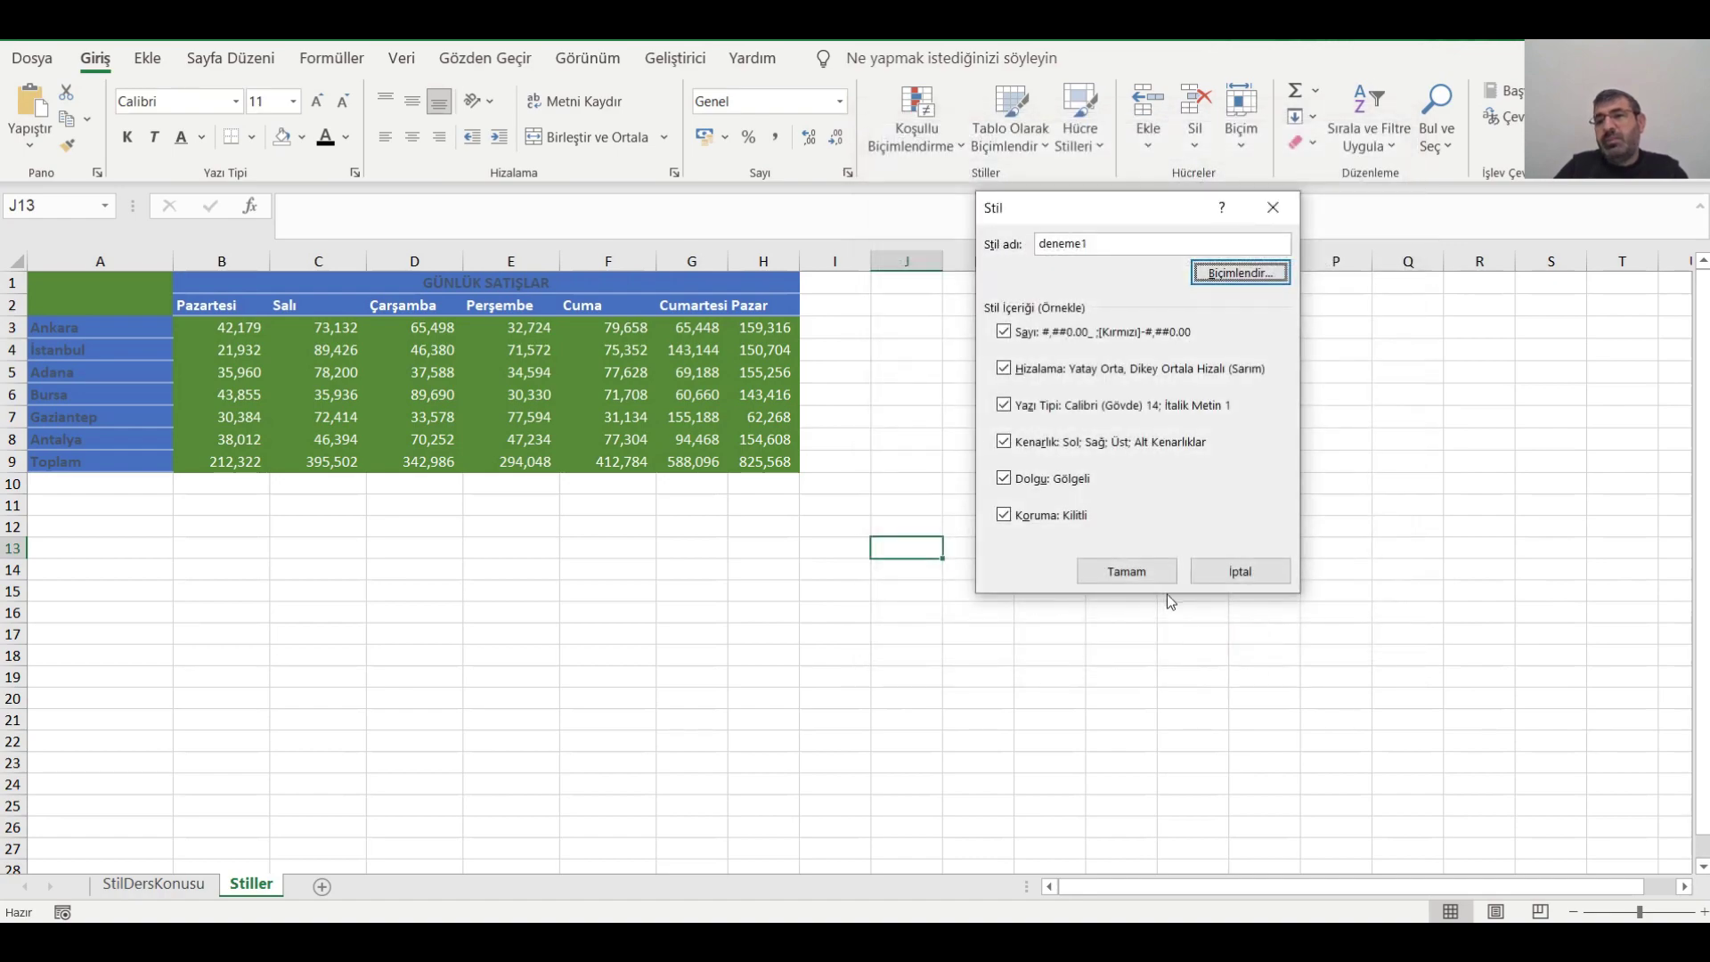
click(1127, 572)
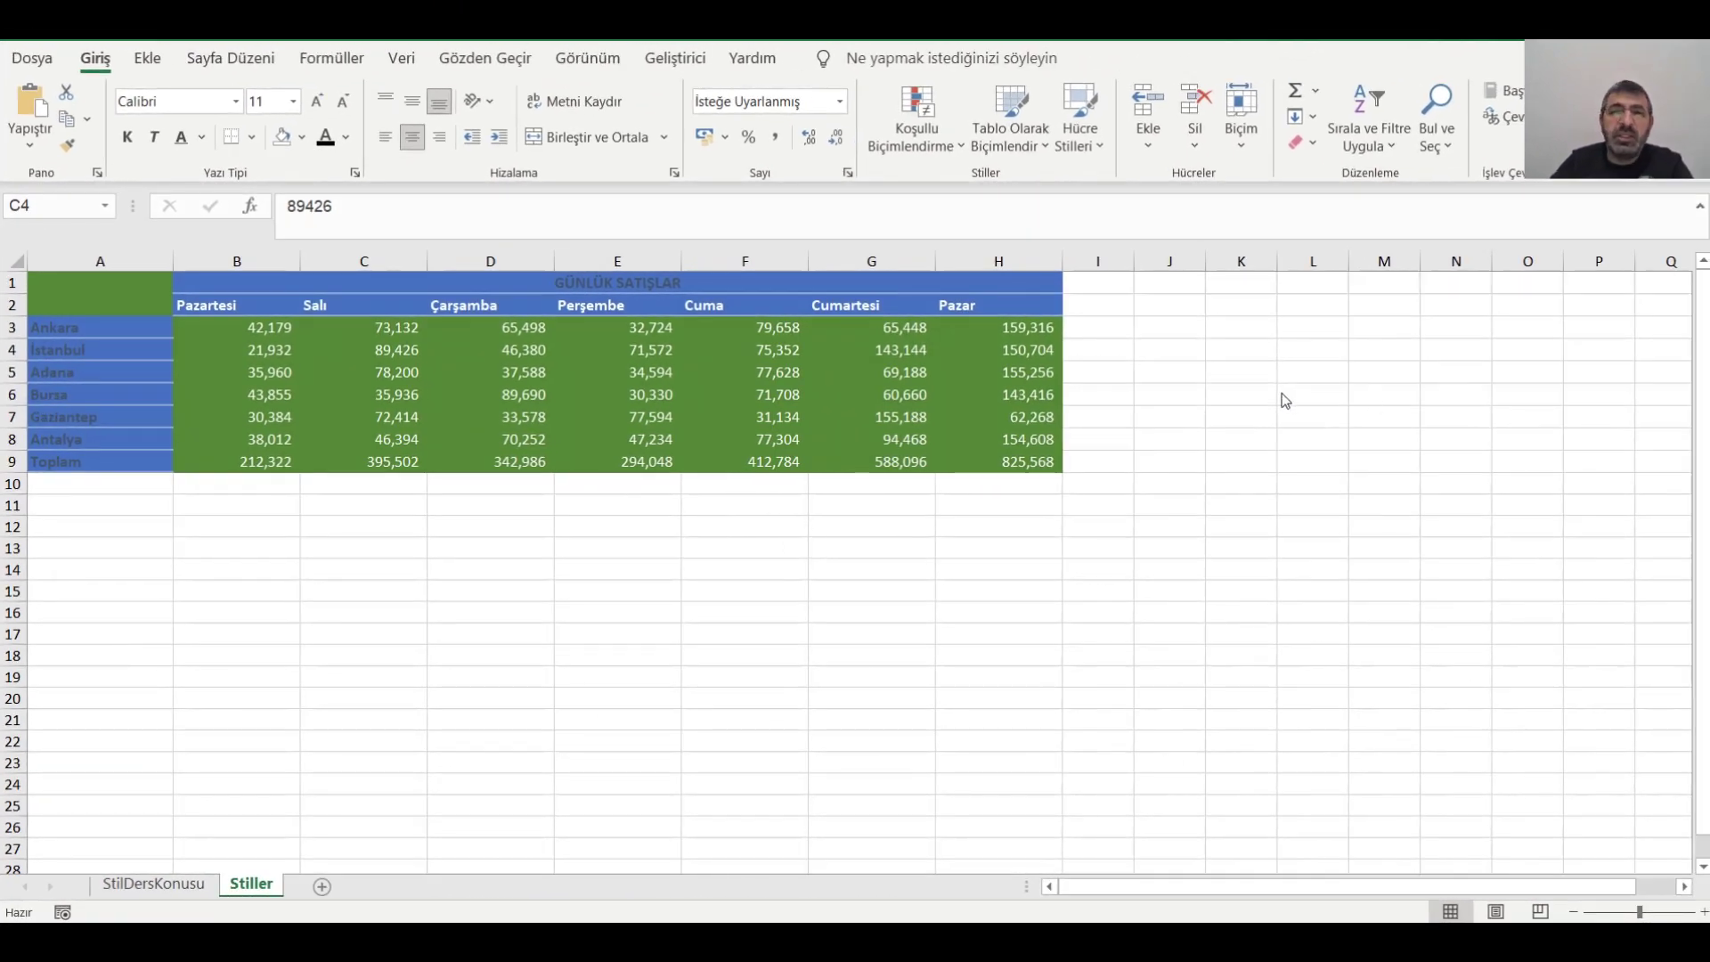
Apply the deneme1 style to the whole daily sales table A1:H9.
click(731, 546)
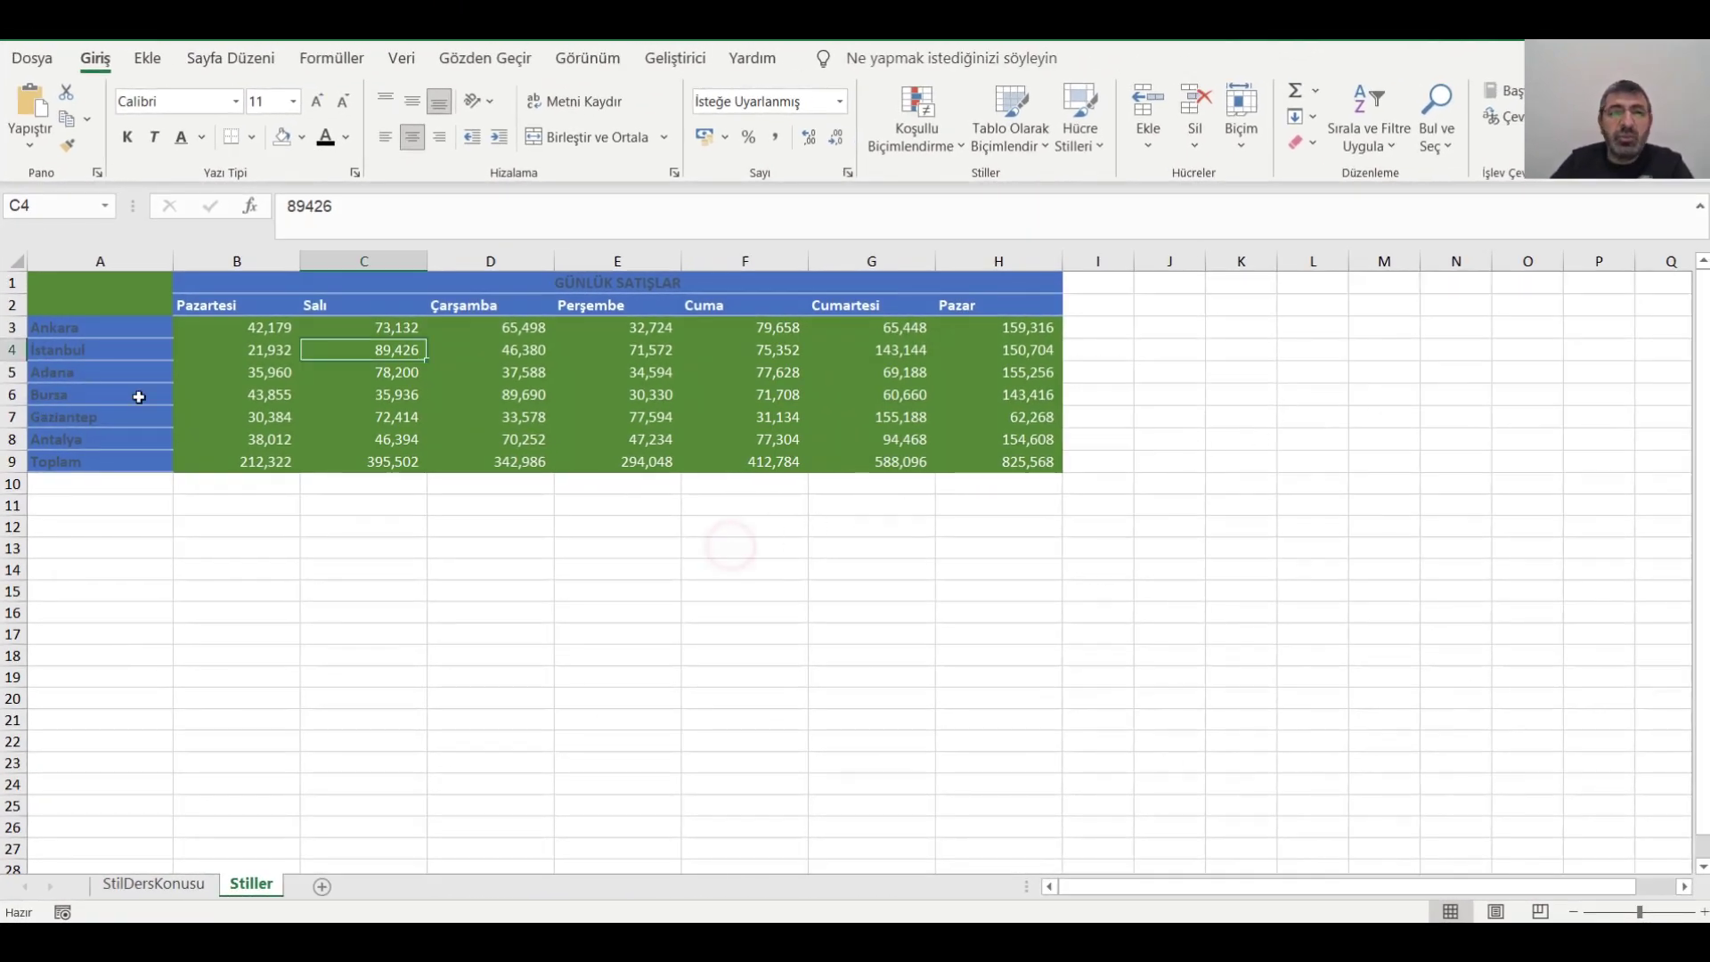
drag(54, 285, 901, 445)
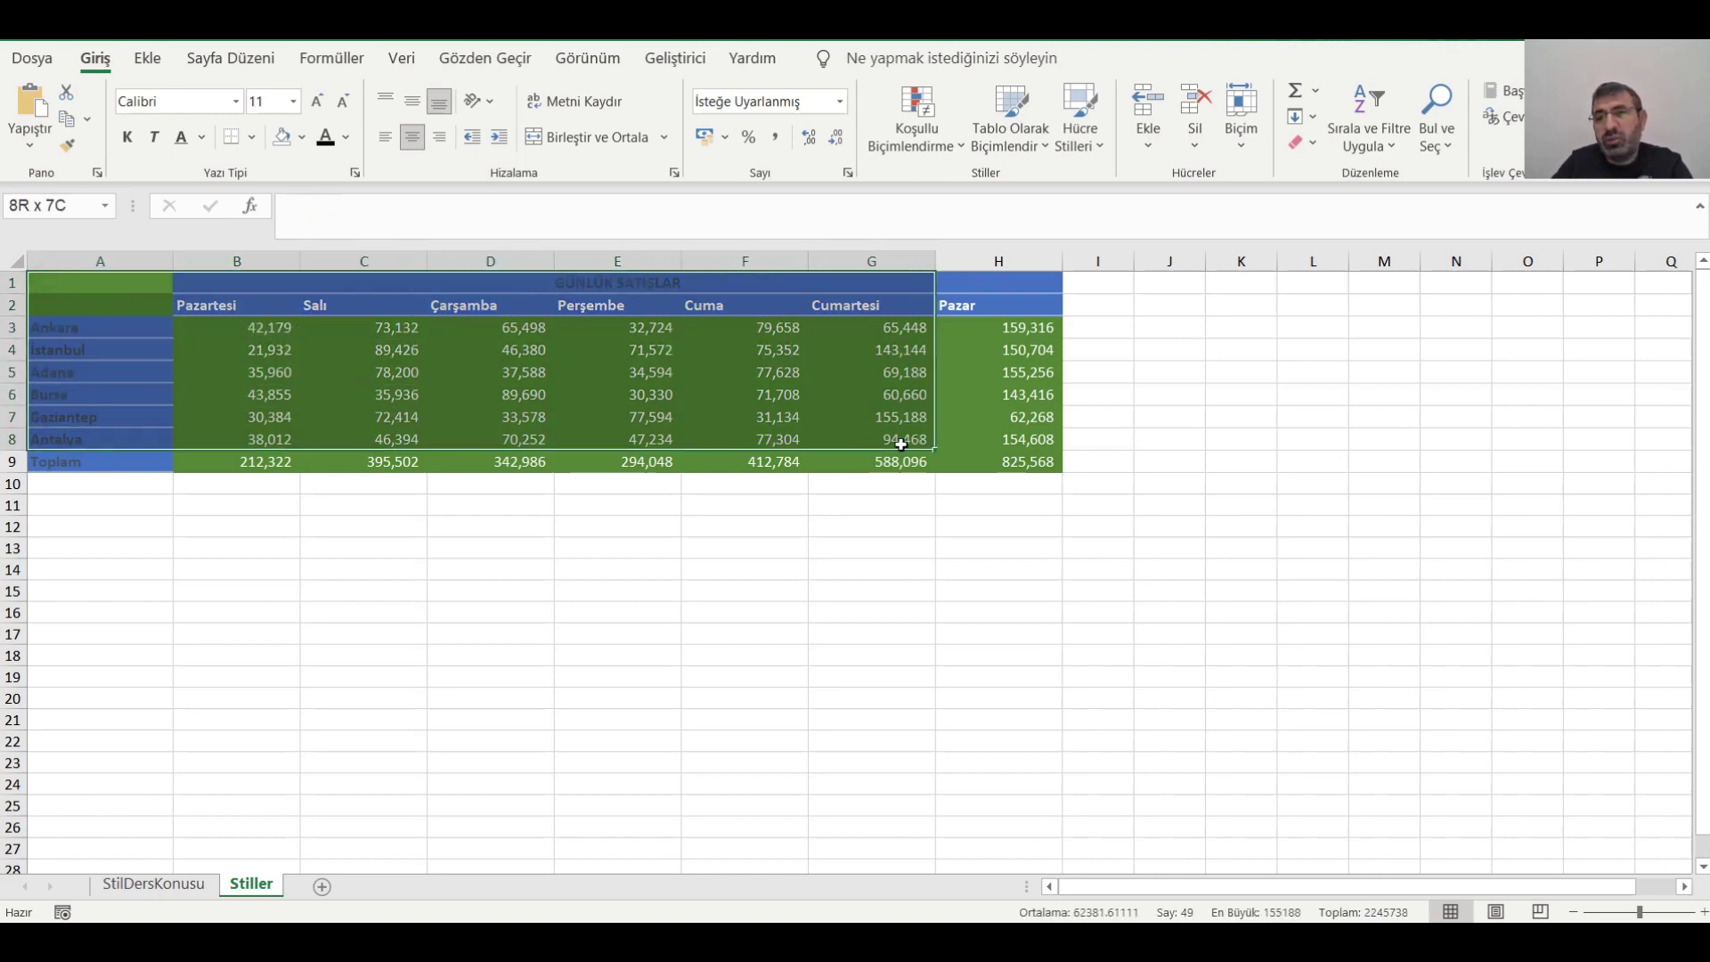
drag(901, 445, 1001, 462)
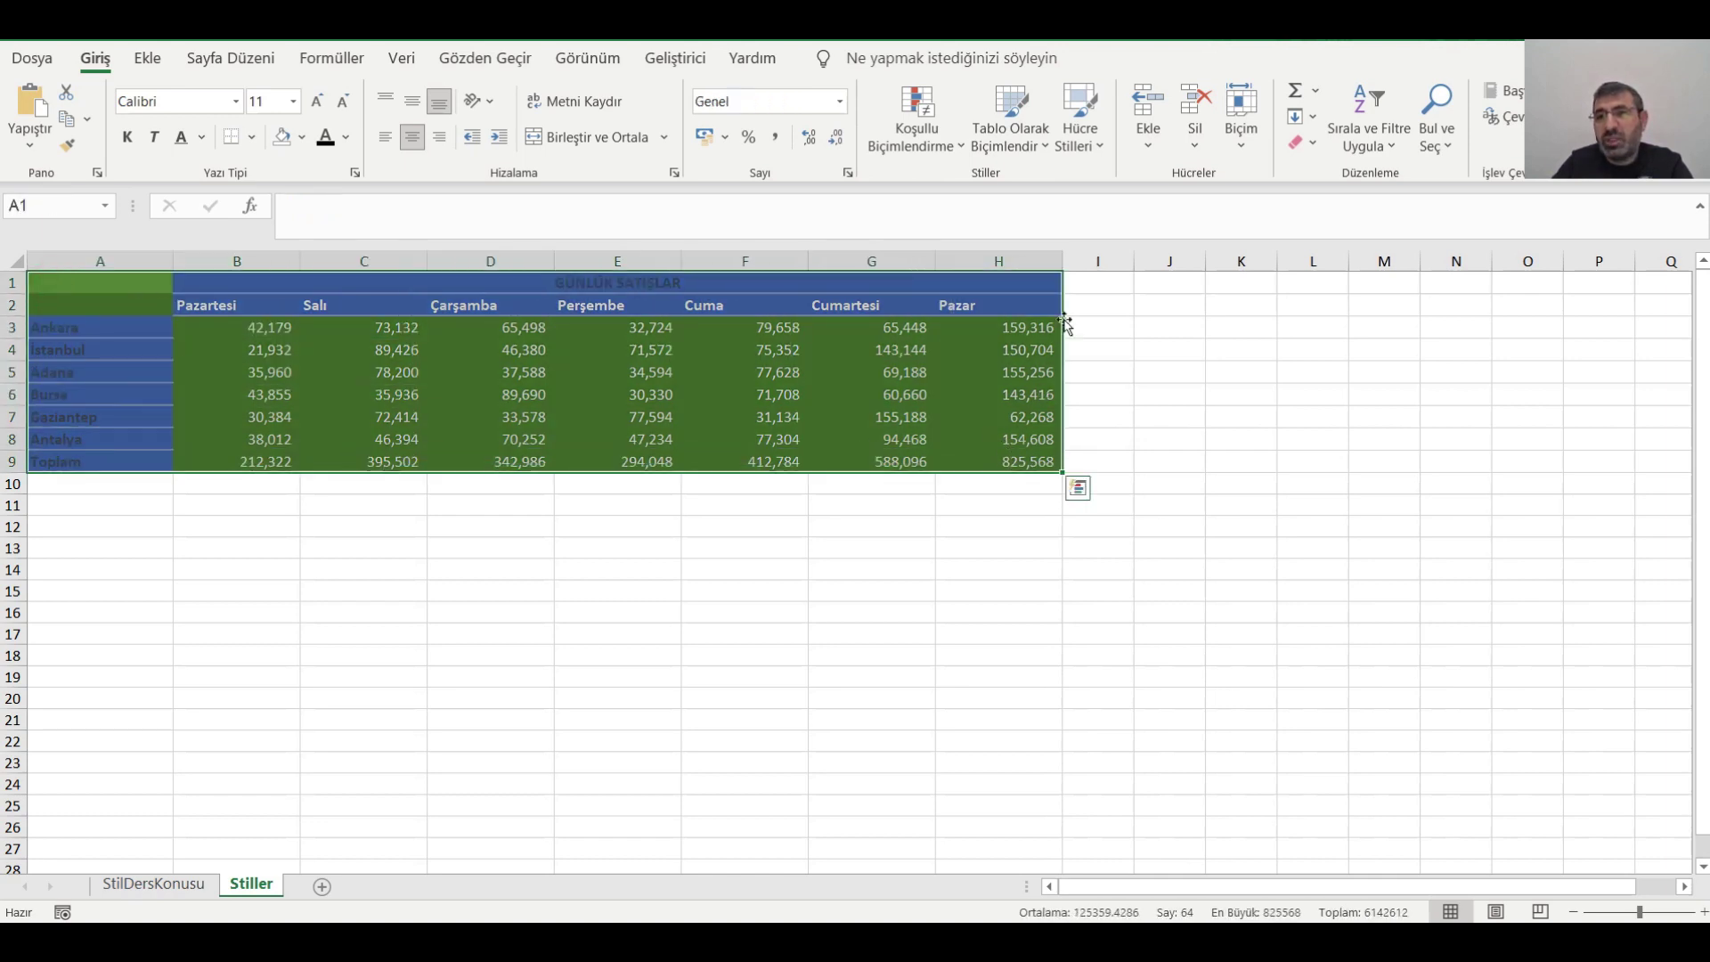
click(1098, 147)
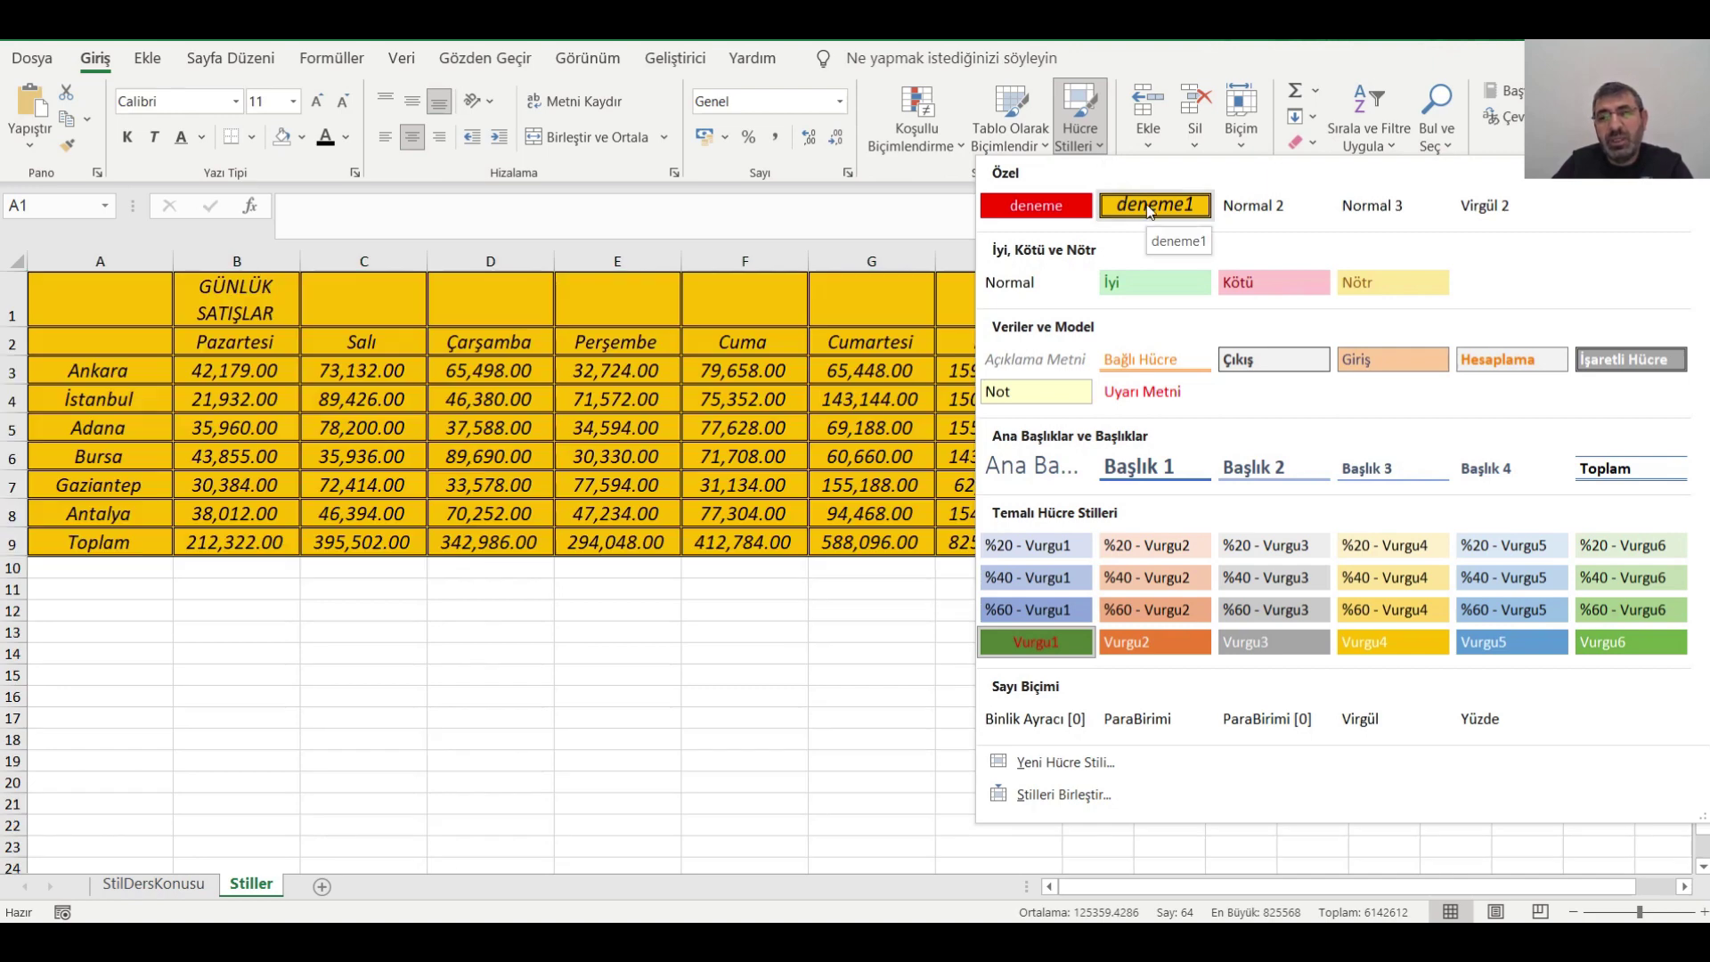
click(1151, 206)
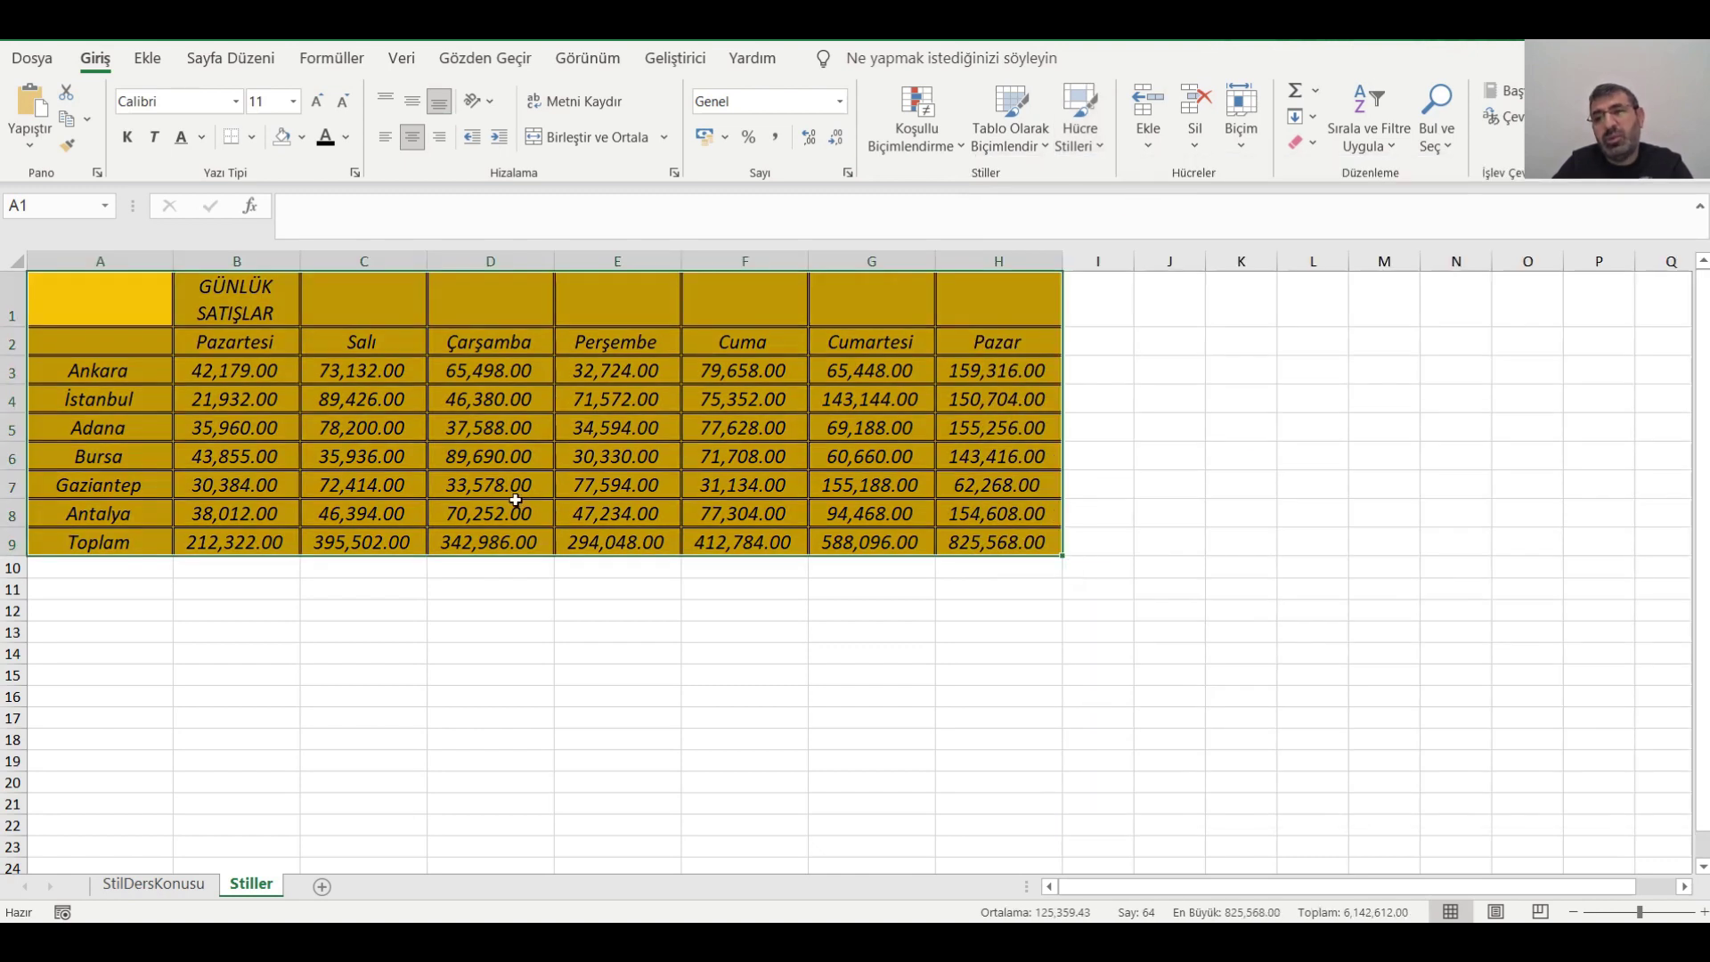
key(Down)
key(Down)
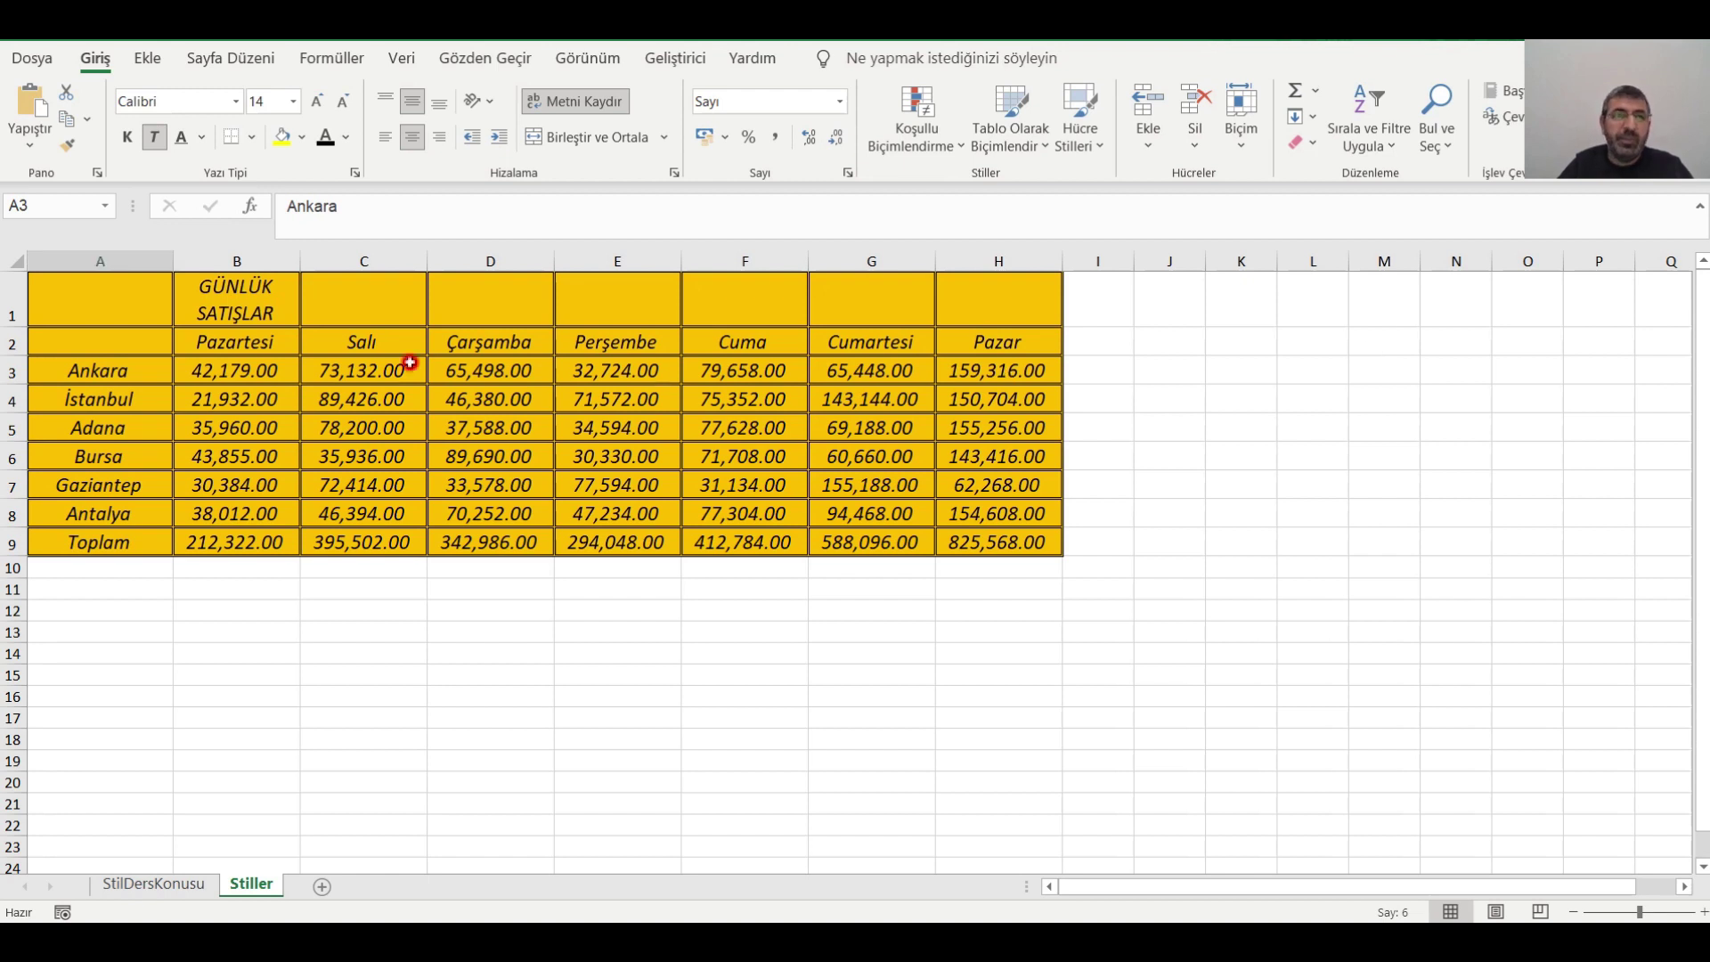
Make the city names in A3:A8 bold, non-italic and size 11.
click(92, 397)
drag(89, 369, 49, 517)
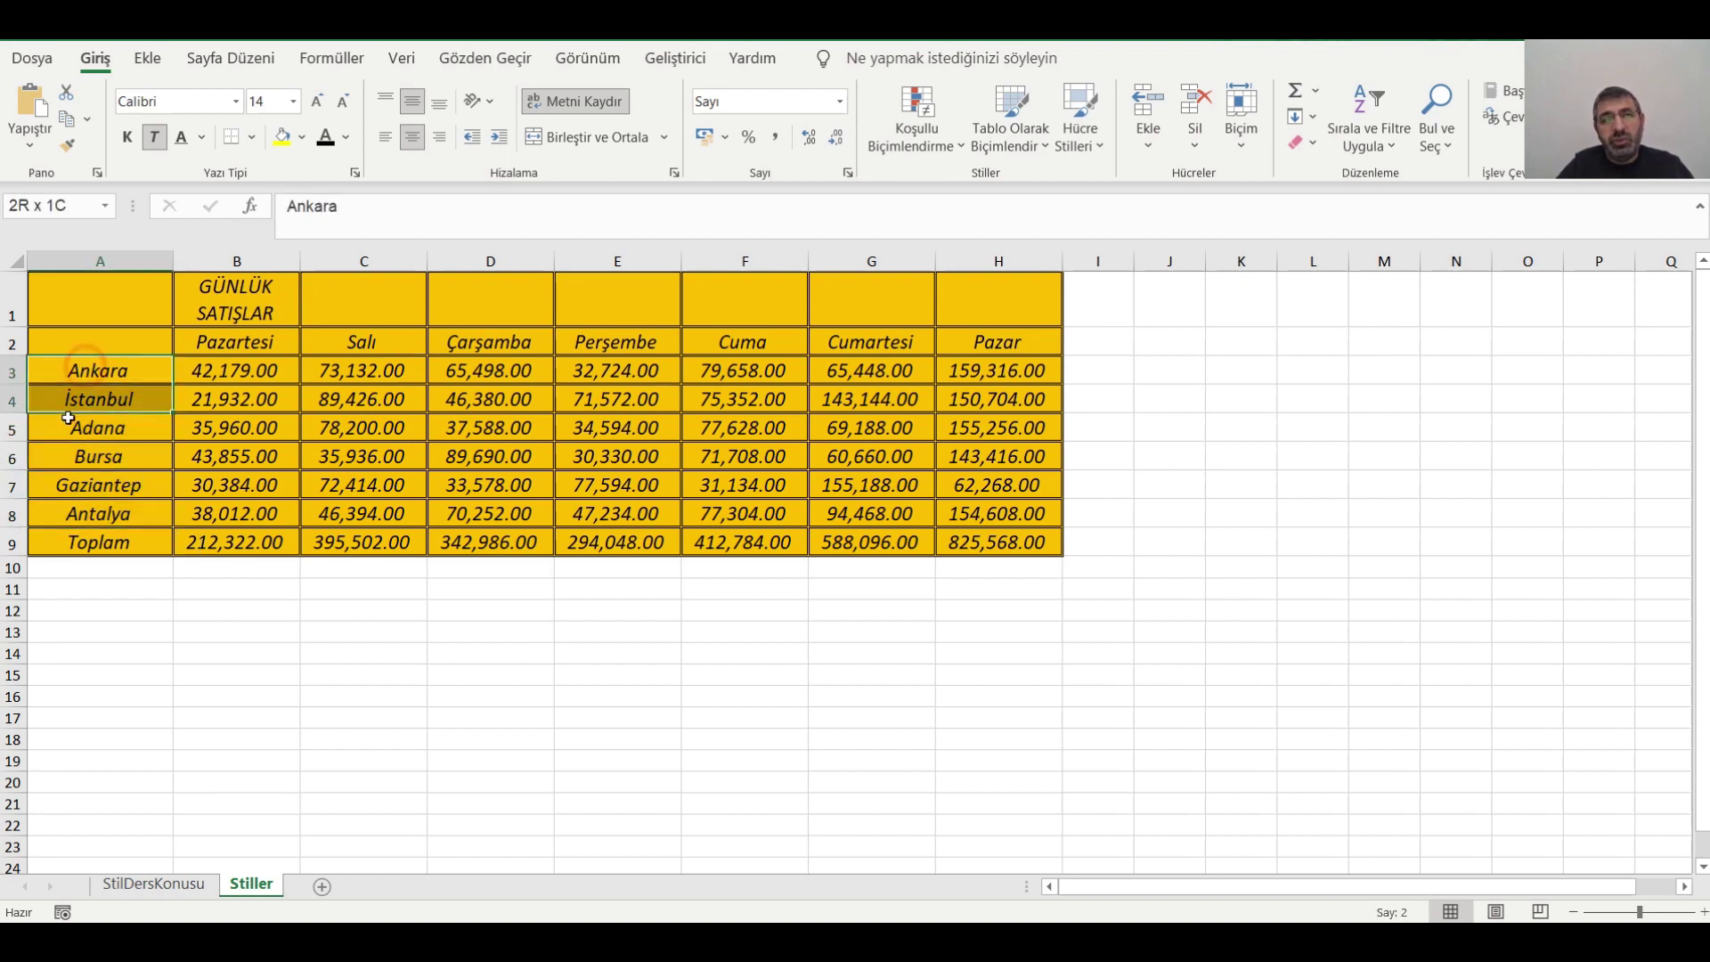
click(156, 138)
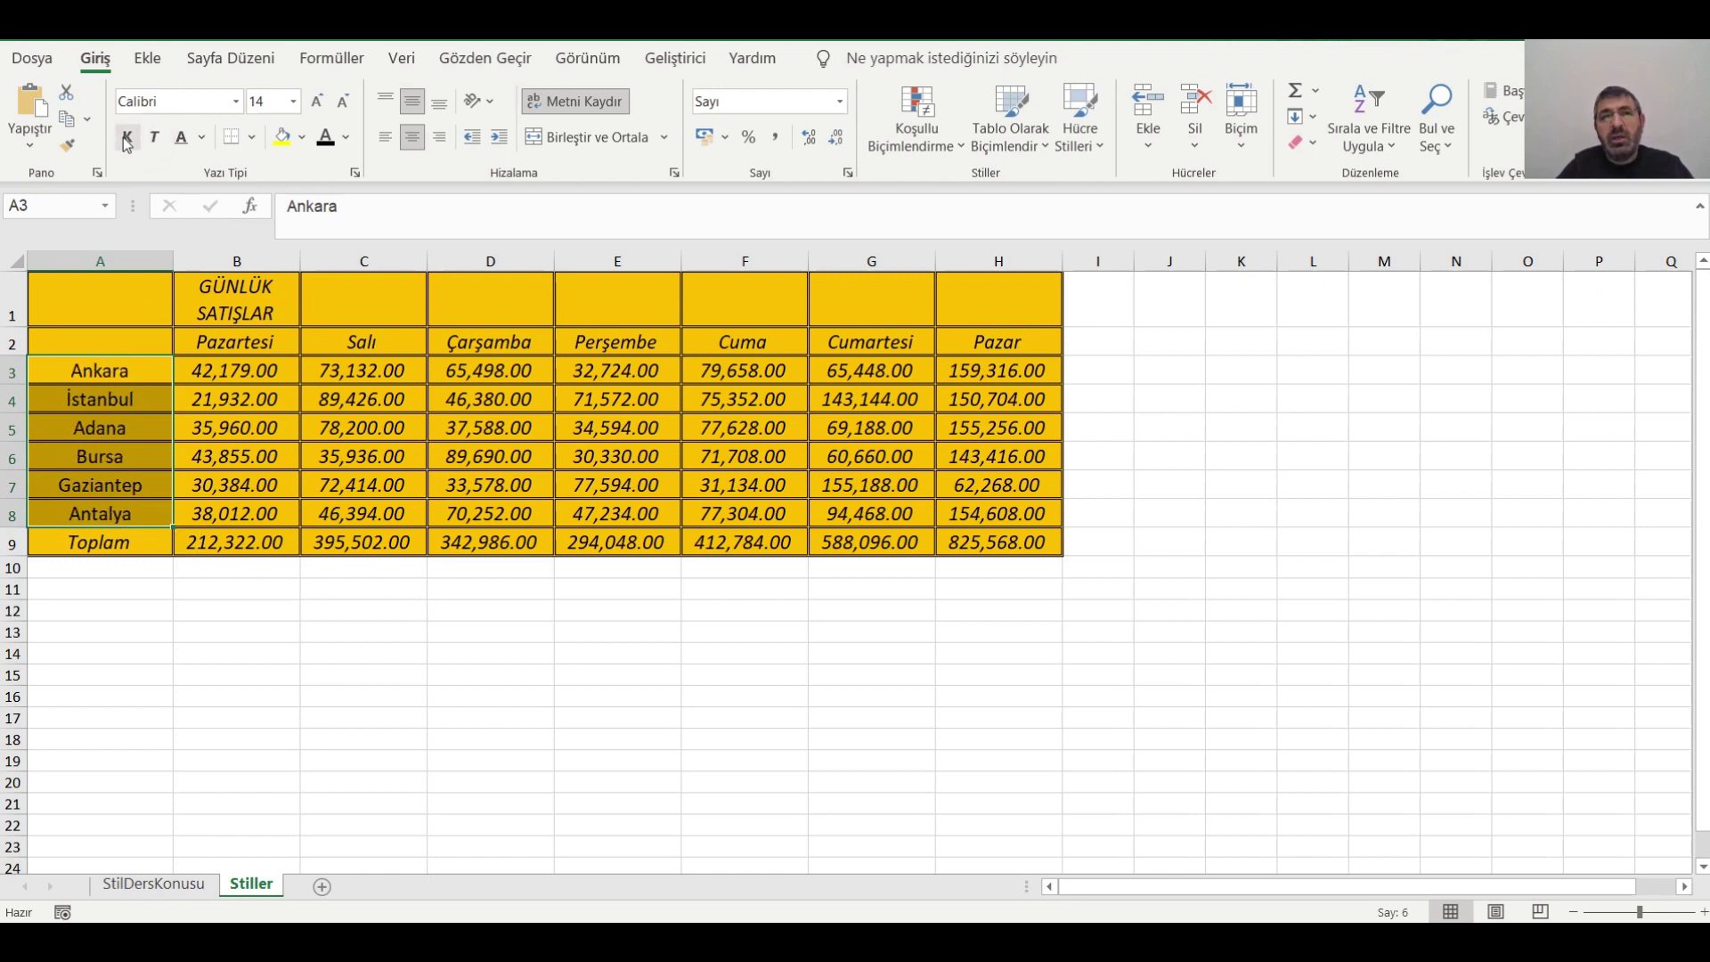
click(127, 138)
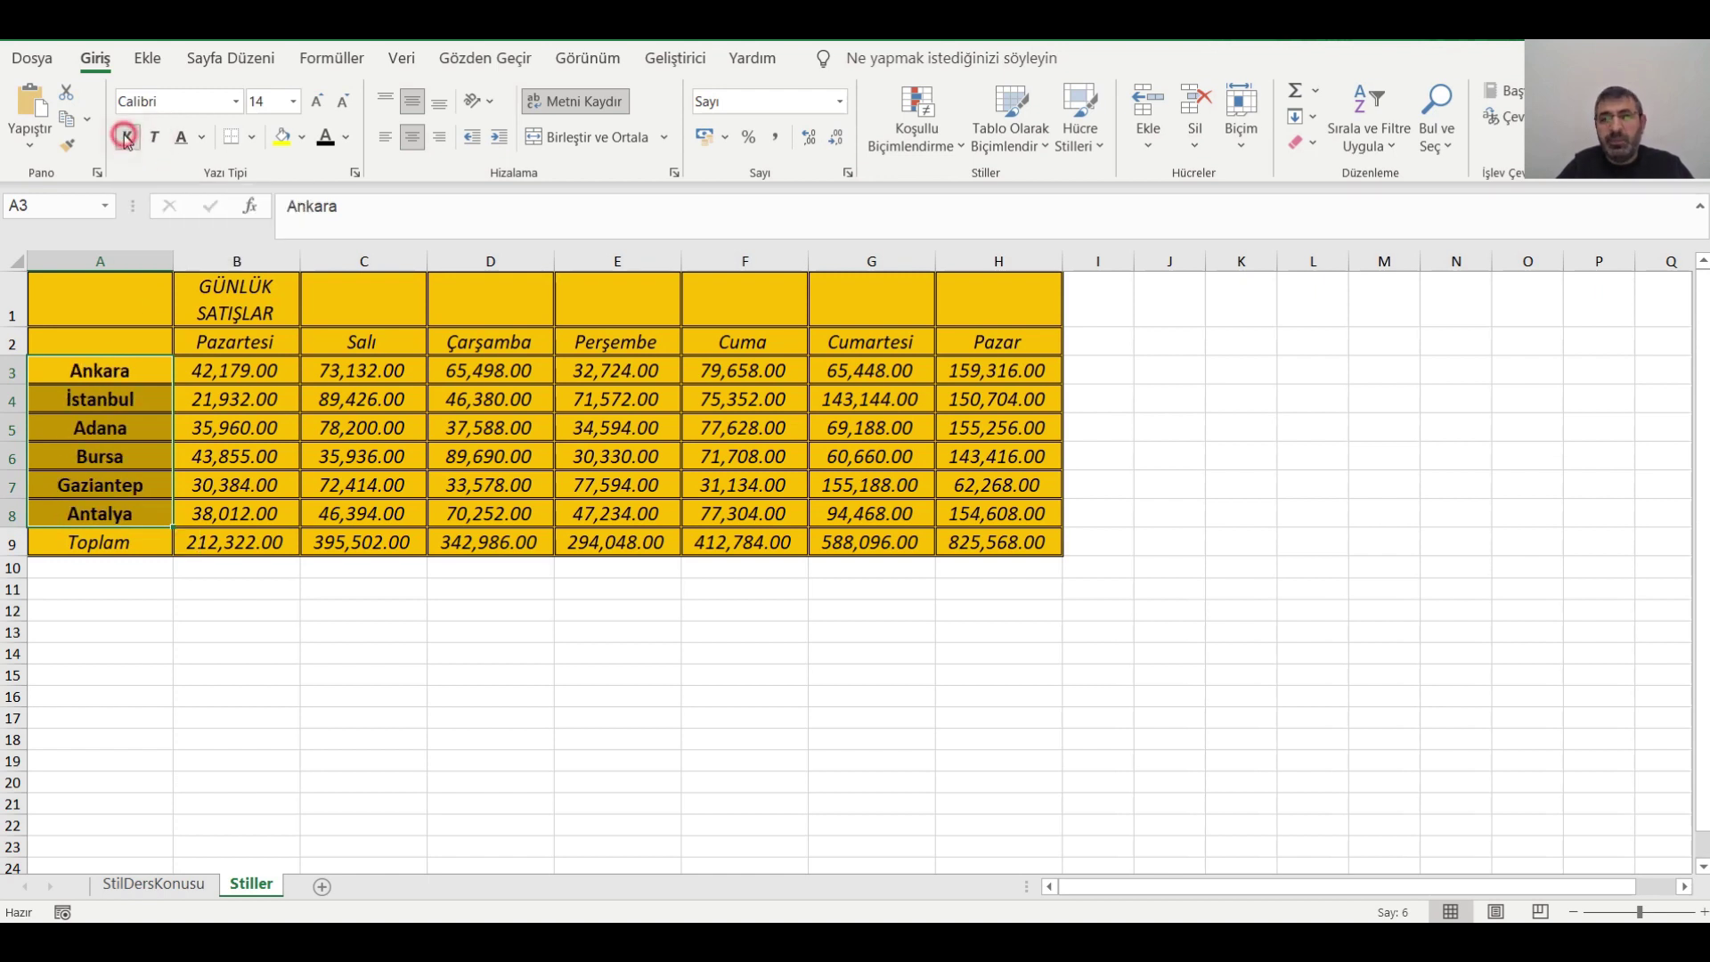
click(345, 106)
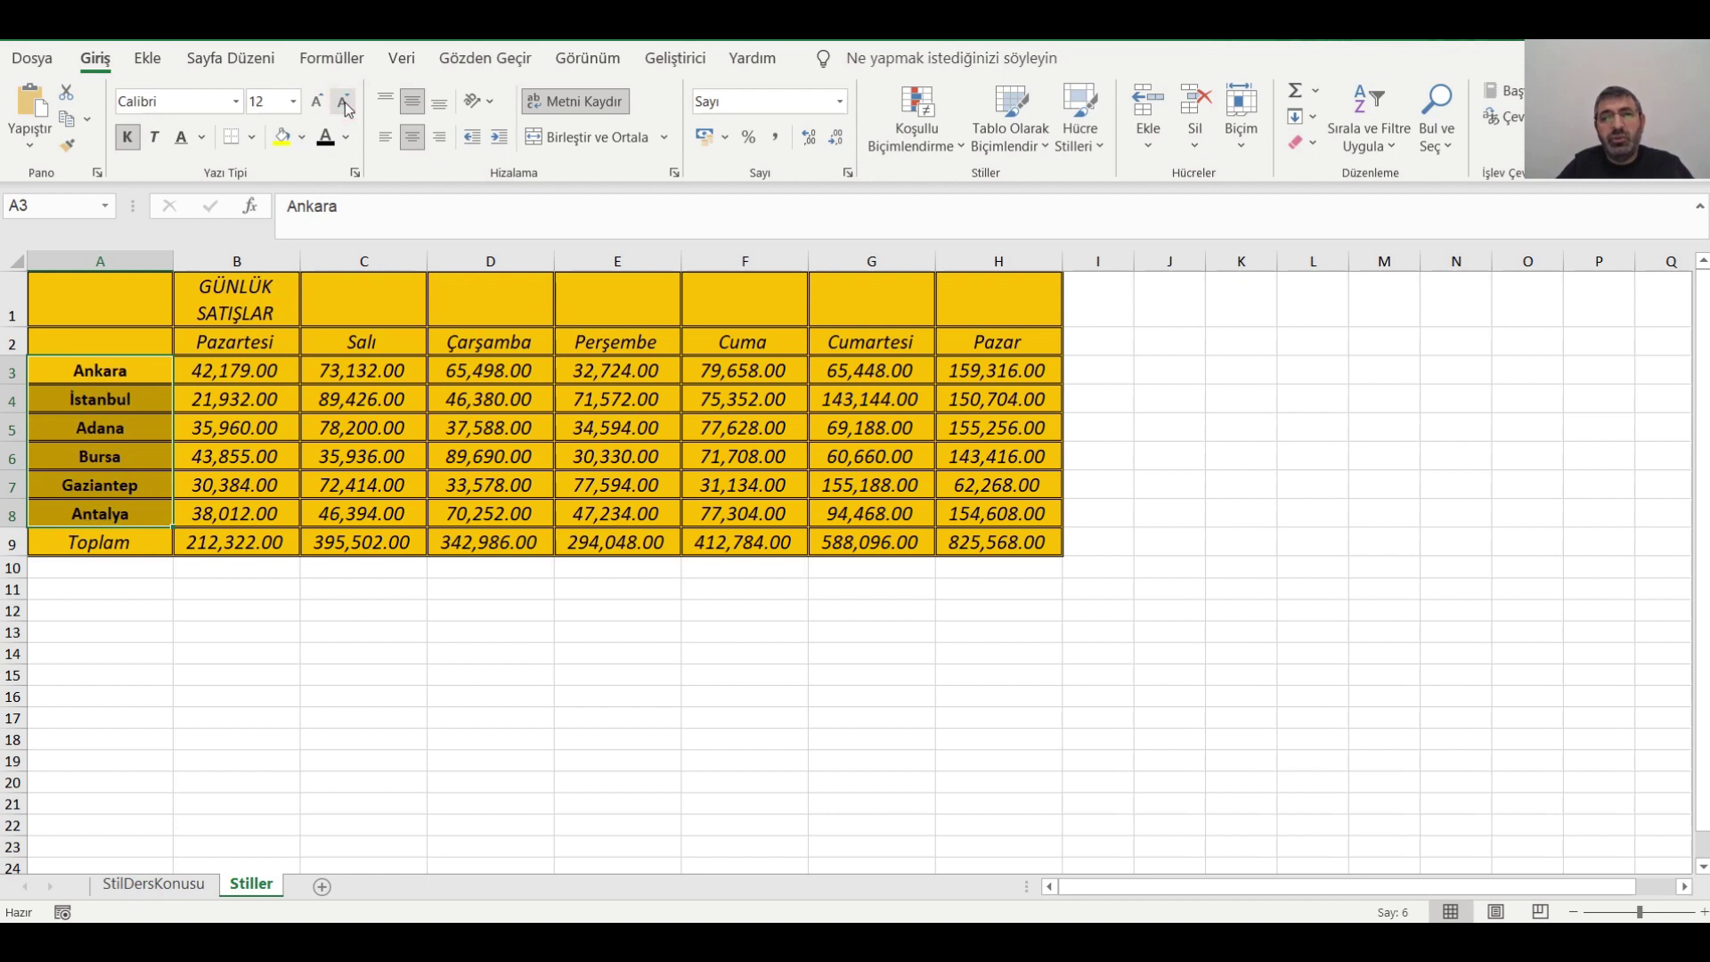
click(345, 106)
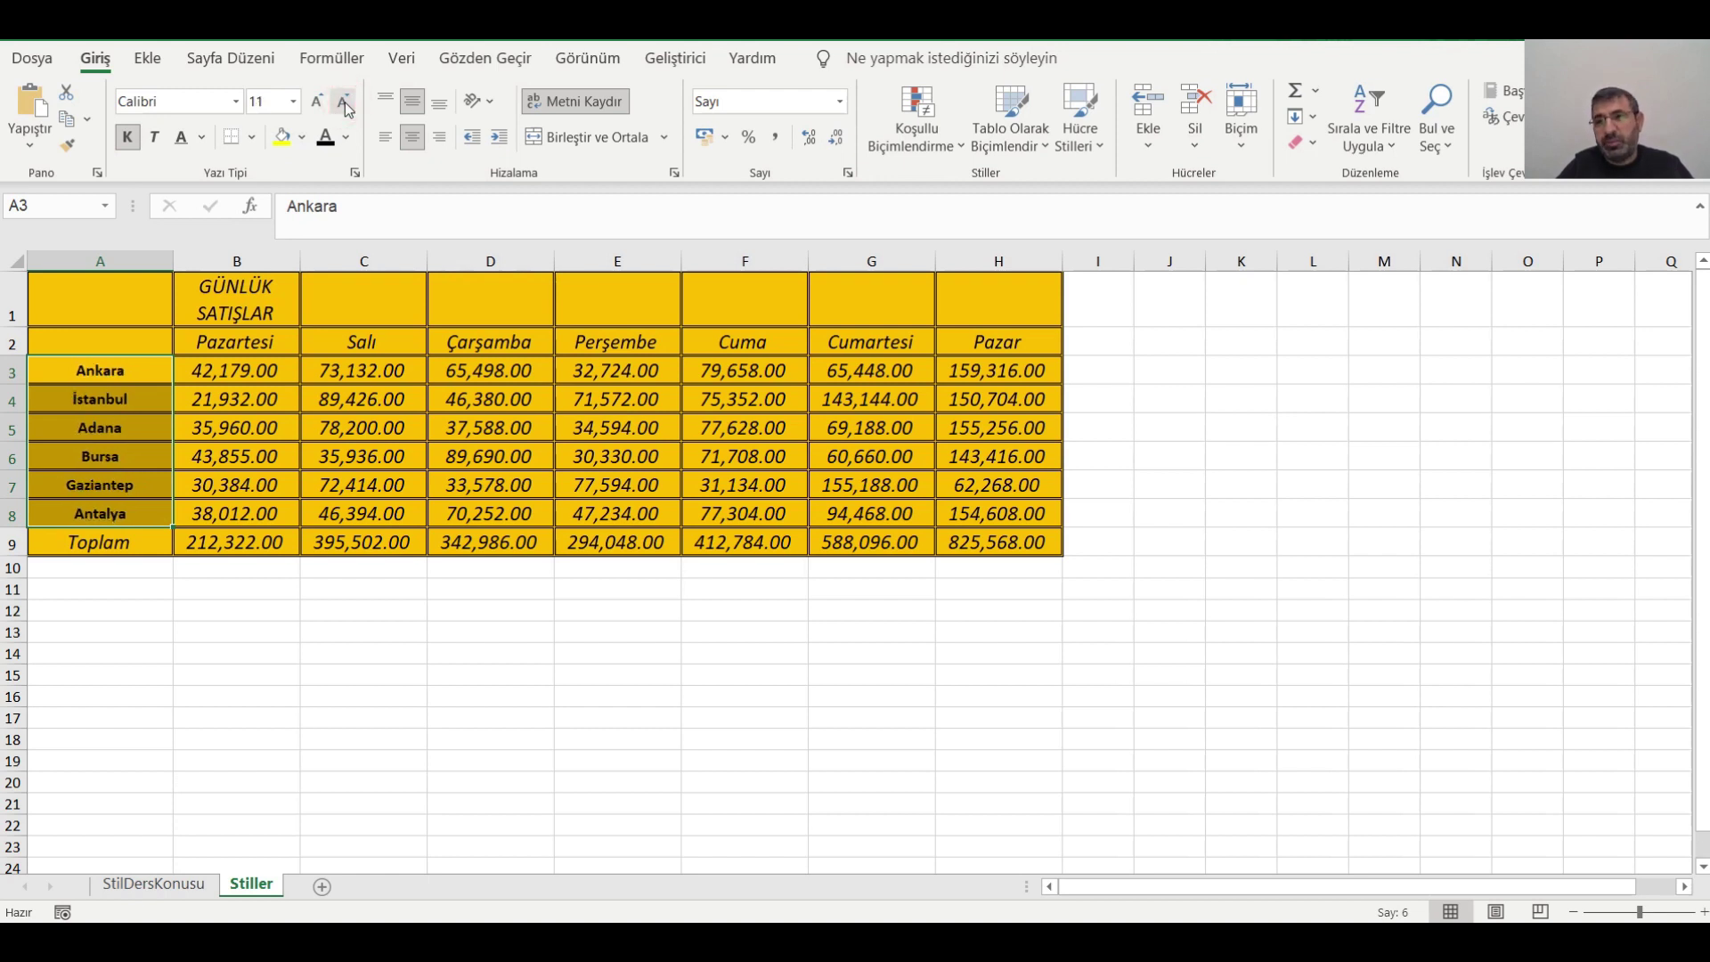
Fill the city cells red and add borders around every cell.
click(304, 135)
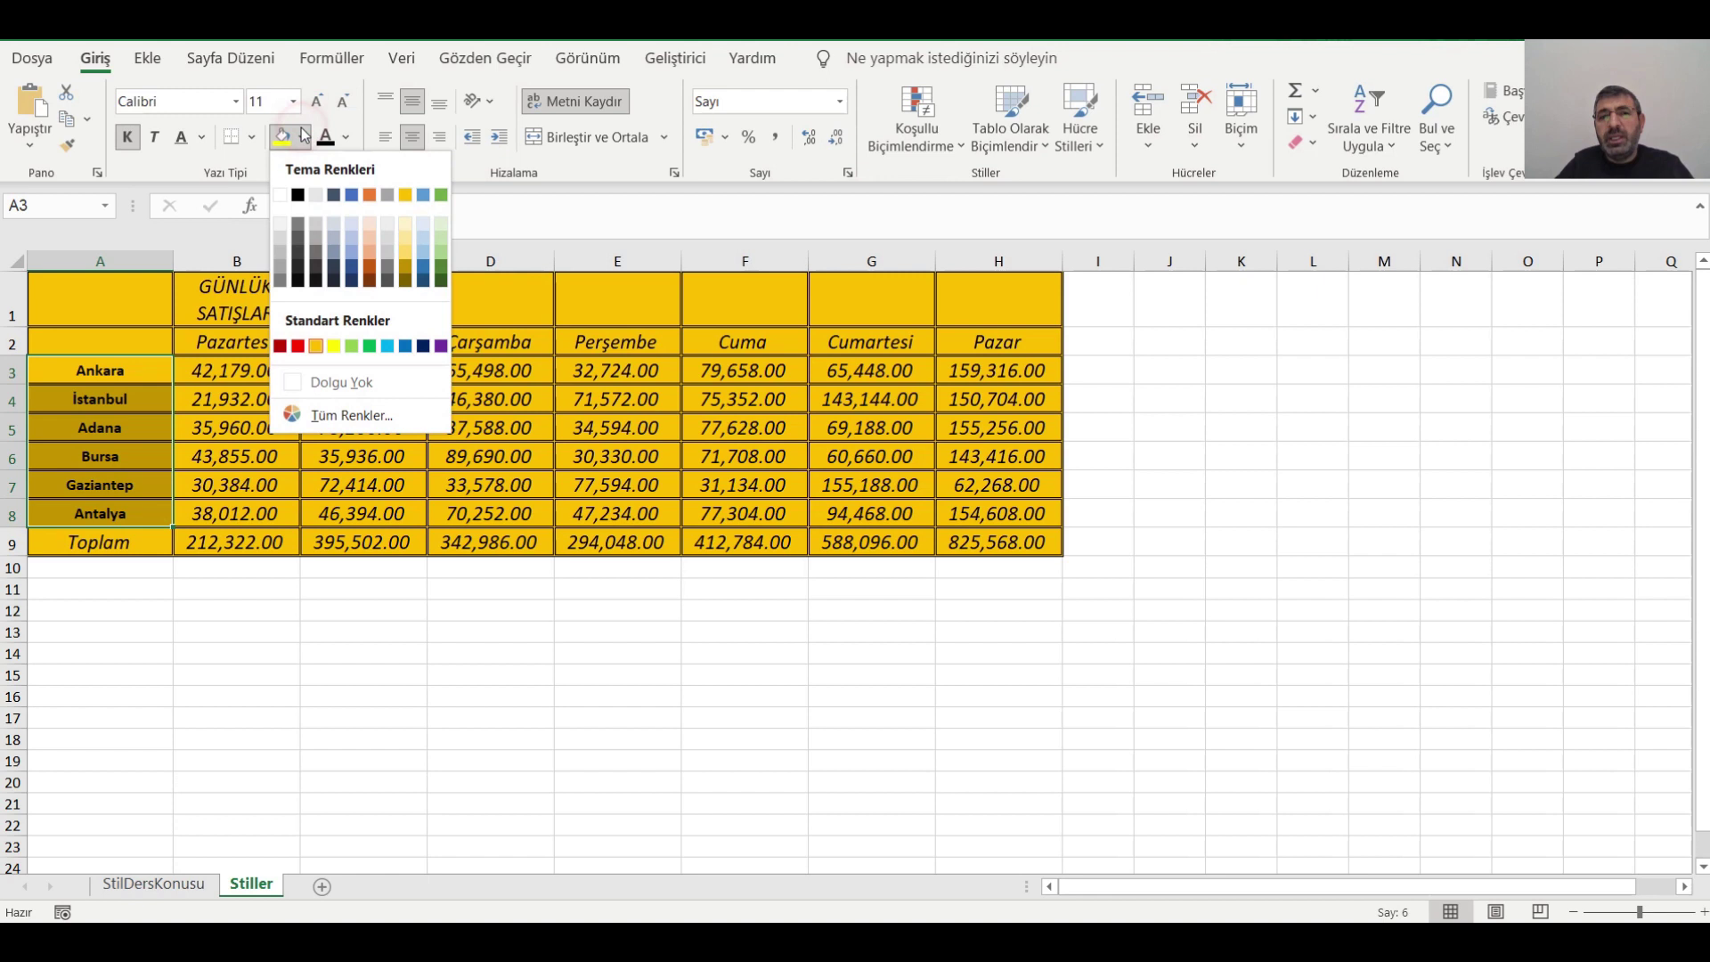
click(303, 346)
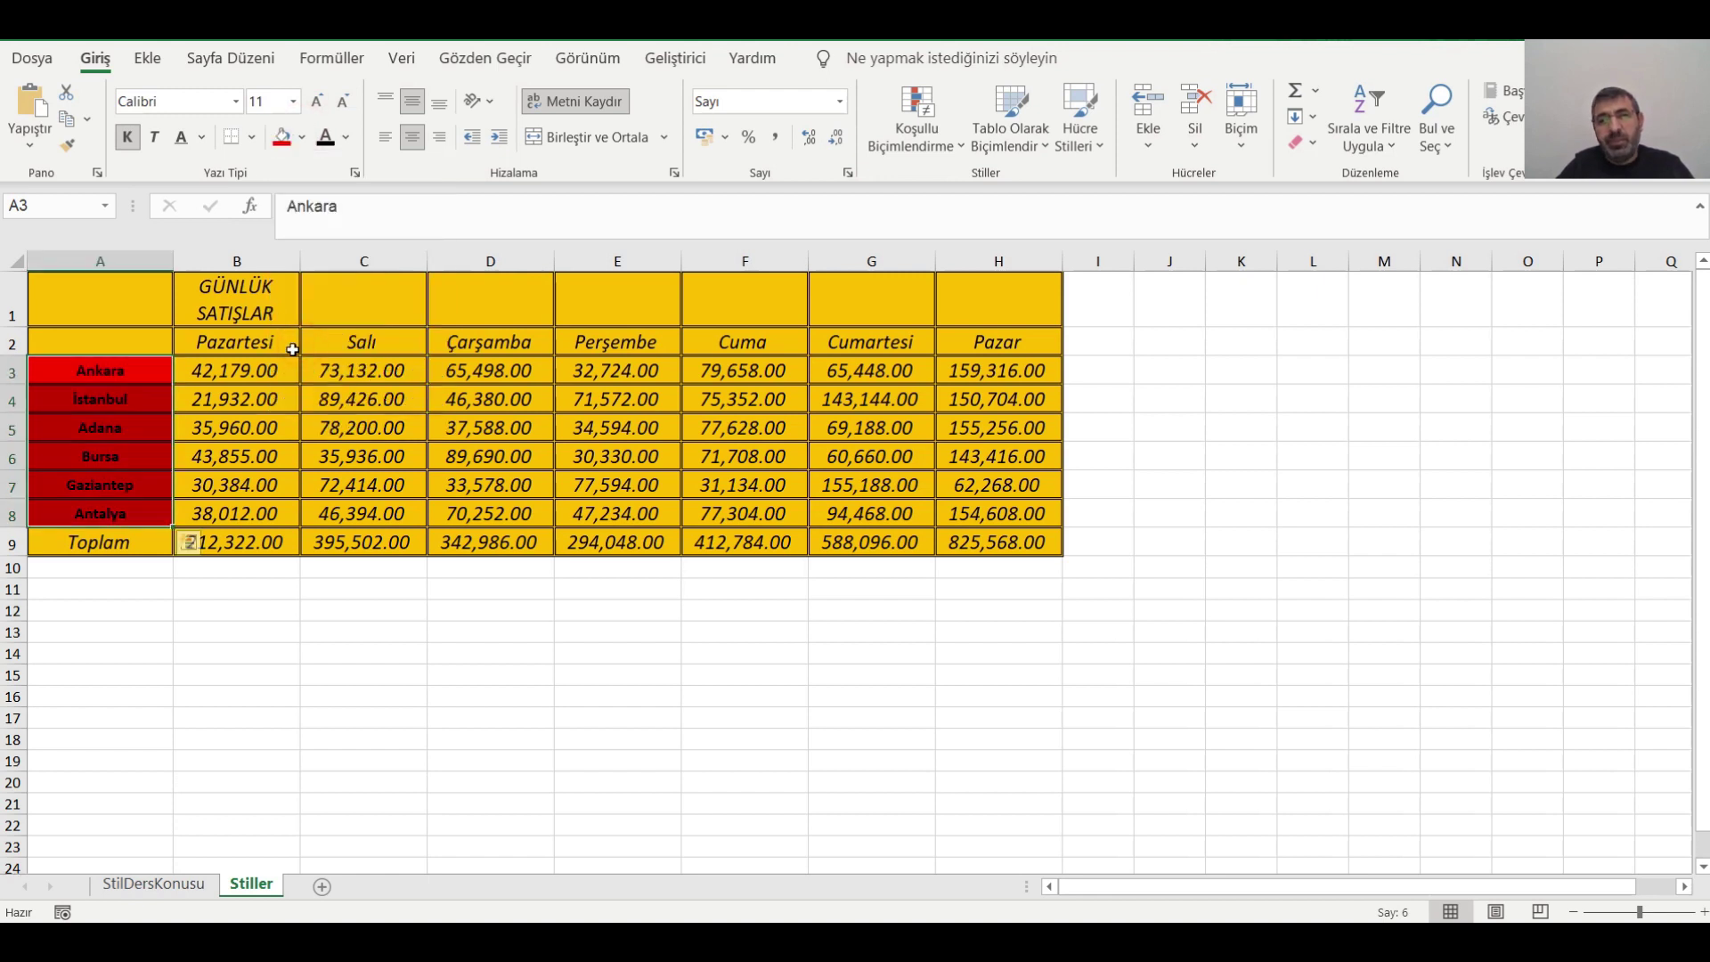
click(252, 139)
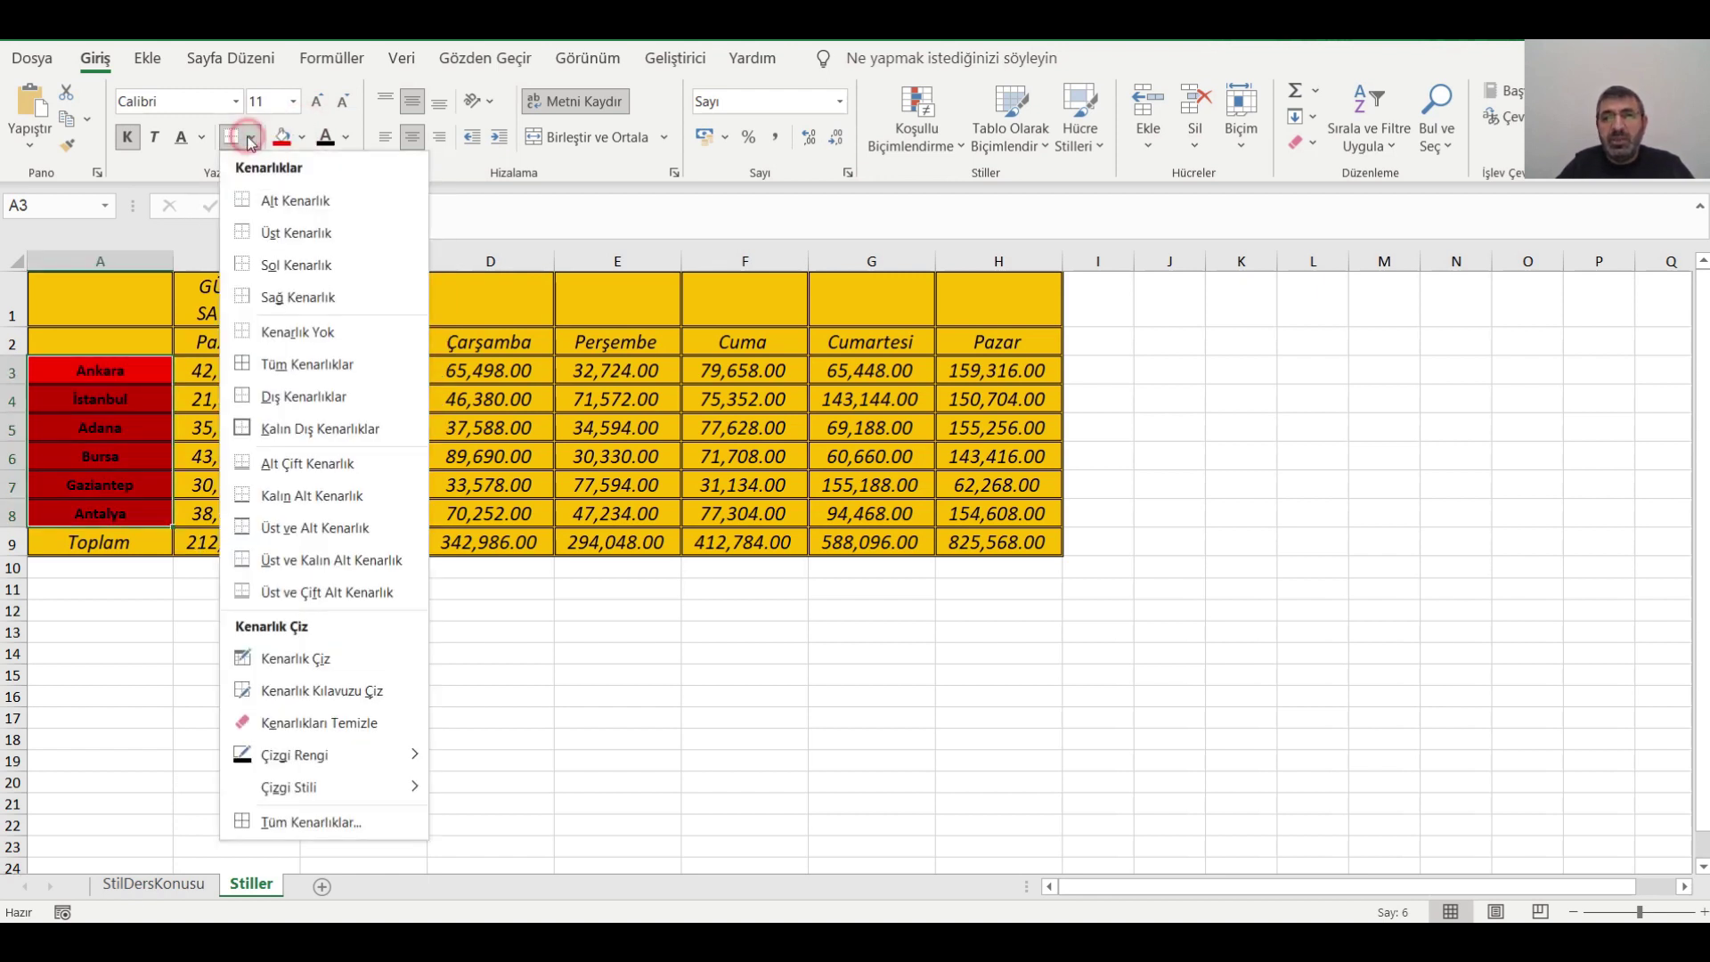
click(250, 365)
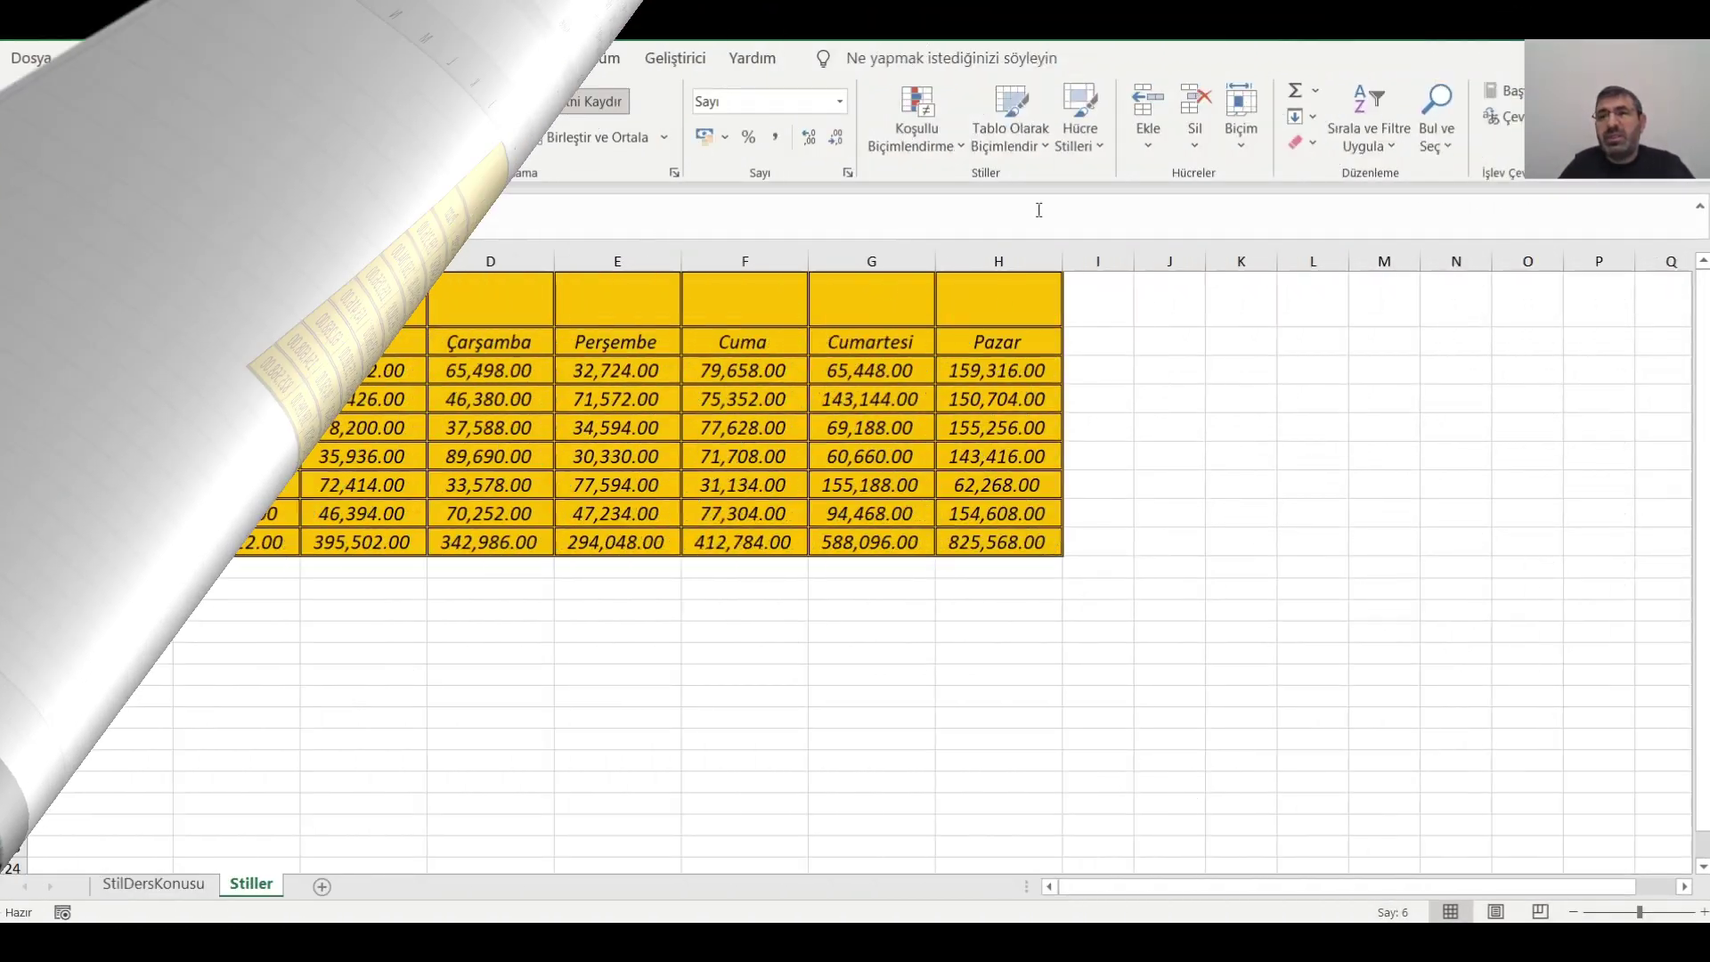
Save the red city cells' formatting as a new cell style named deneme3.
click(1101, 142)
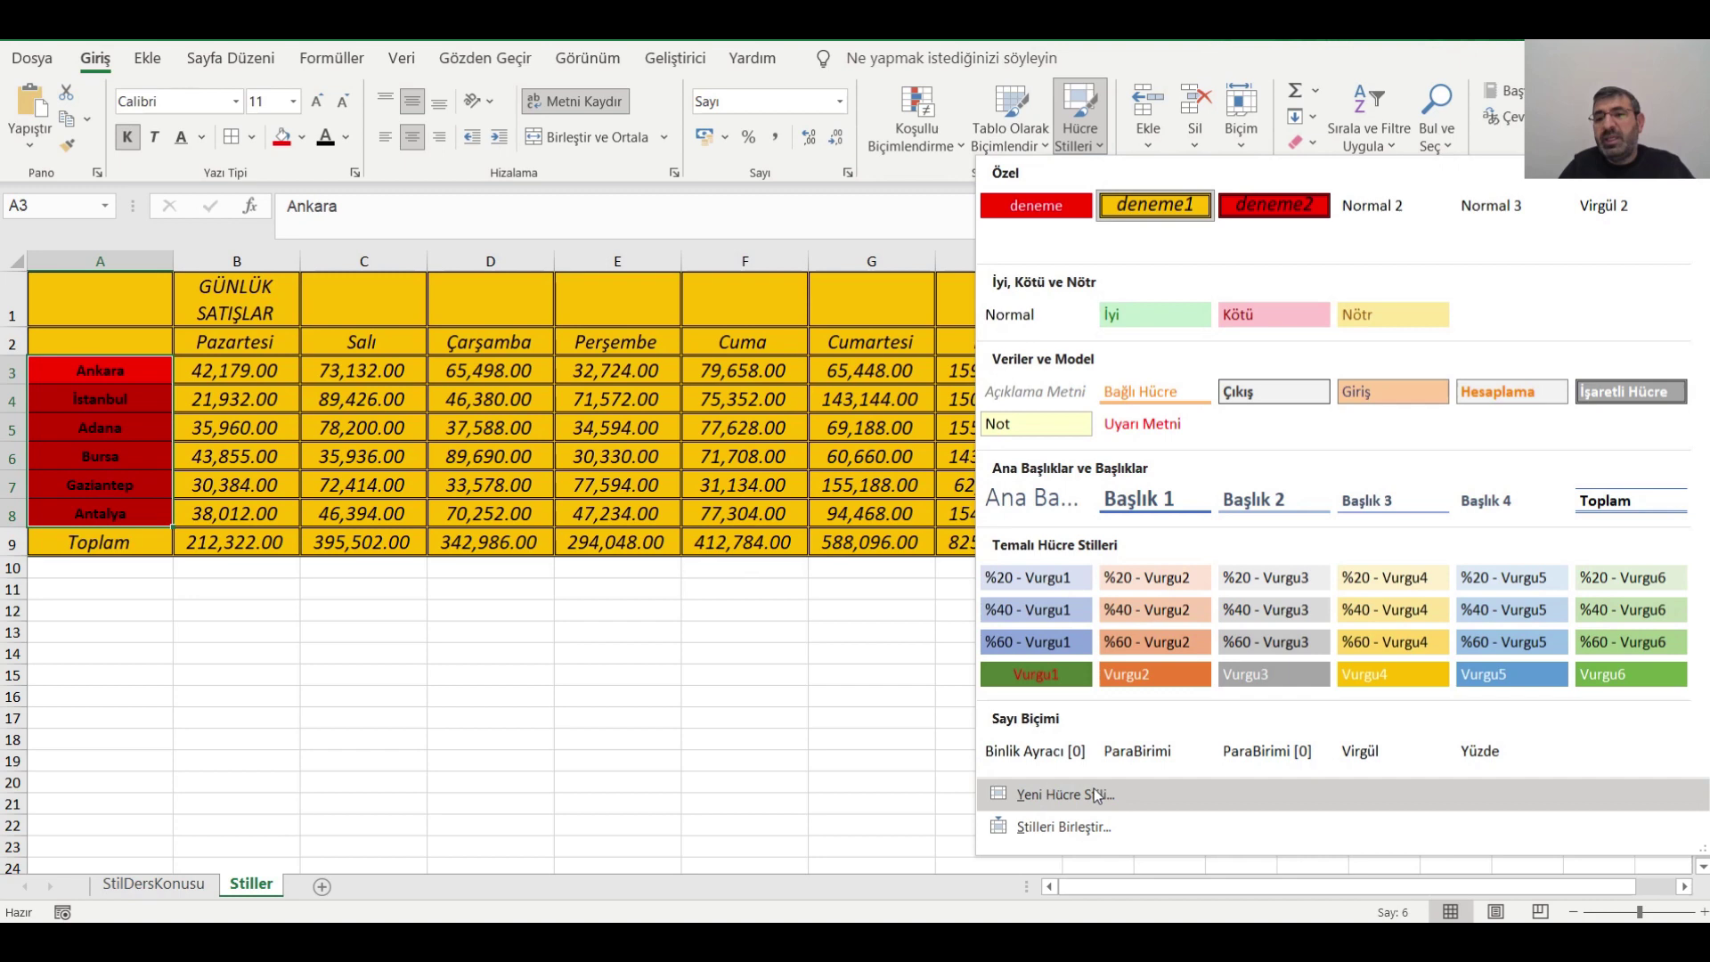
click(1093, 794)
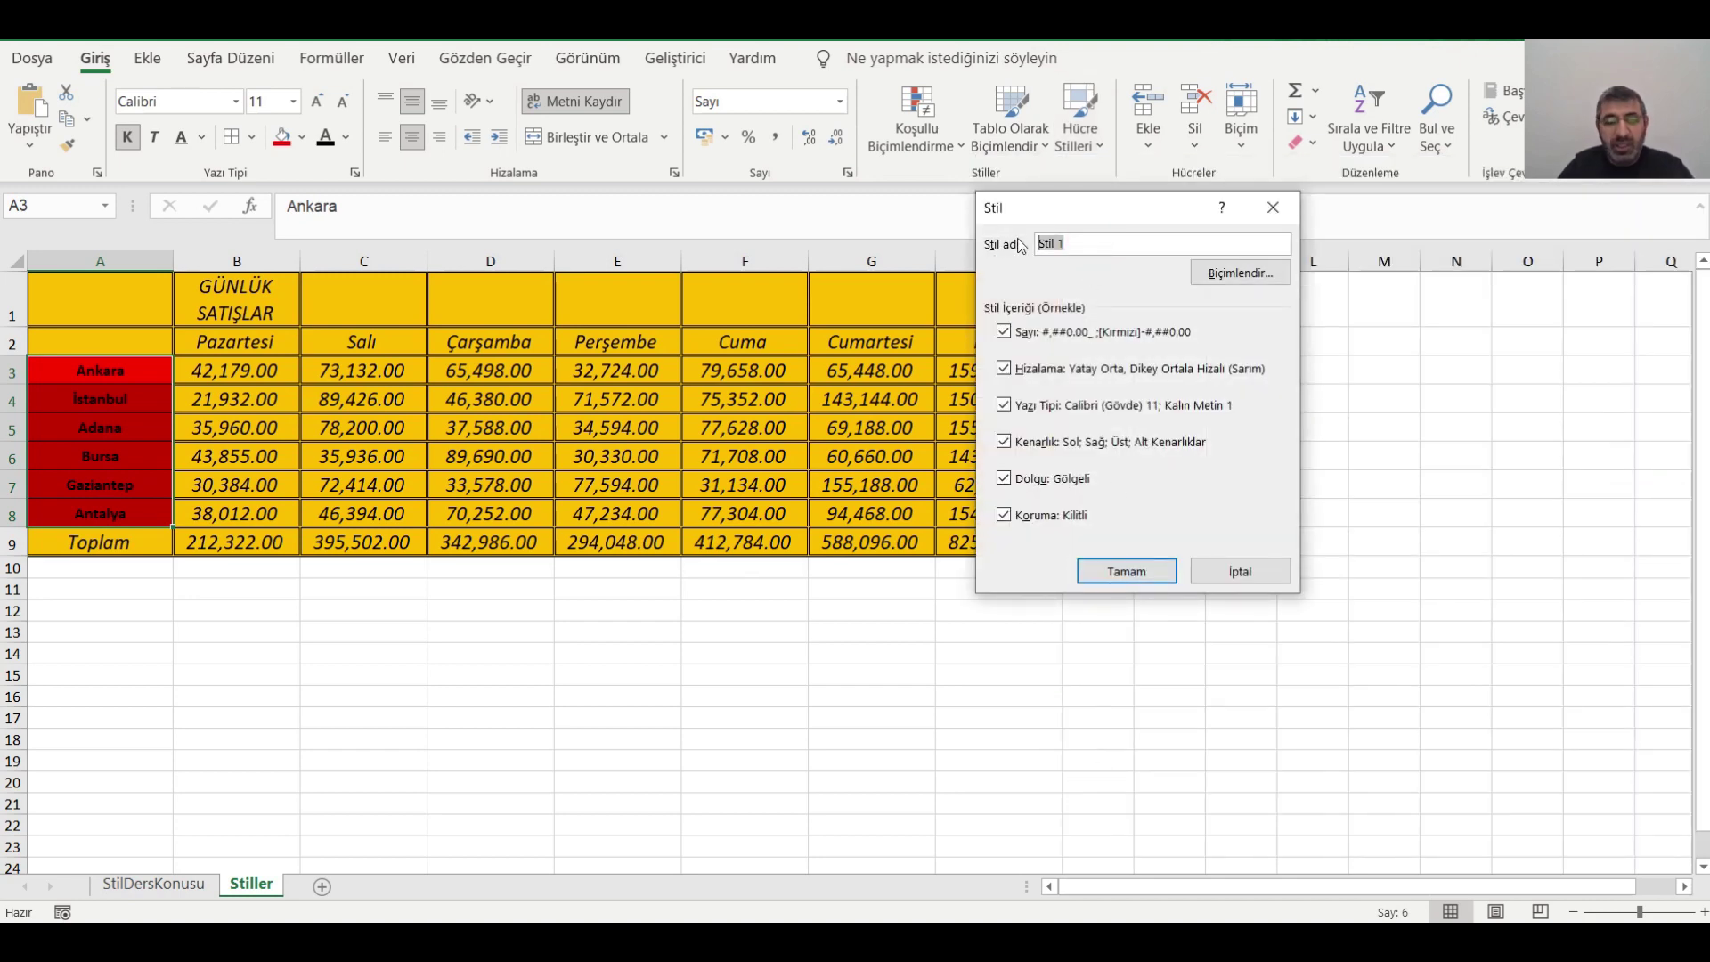
text(deneme3)
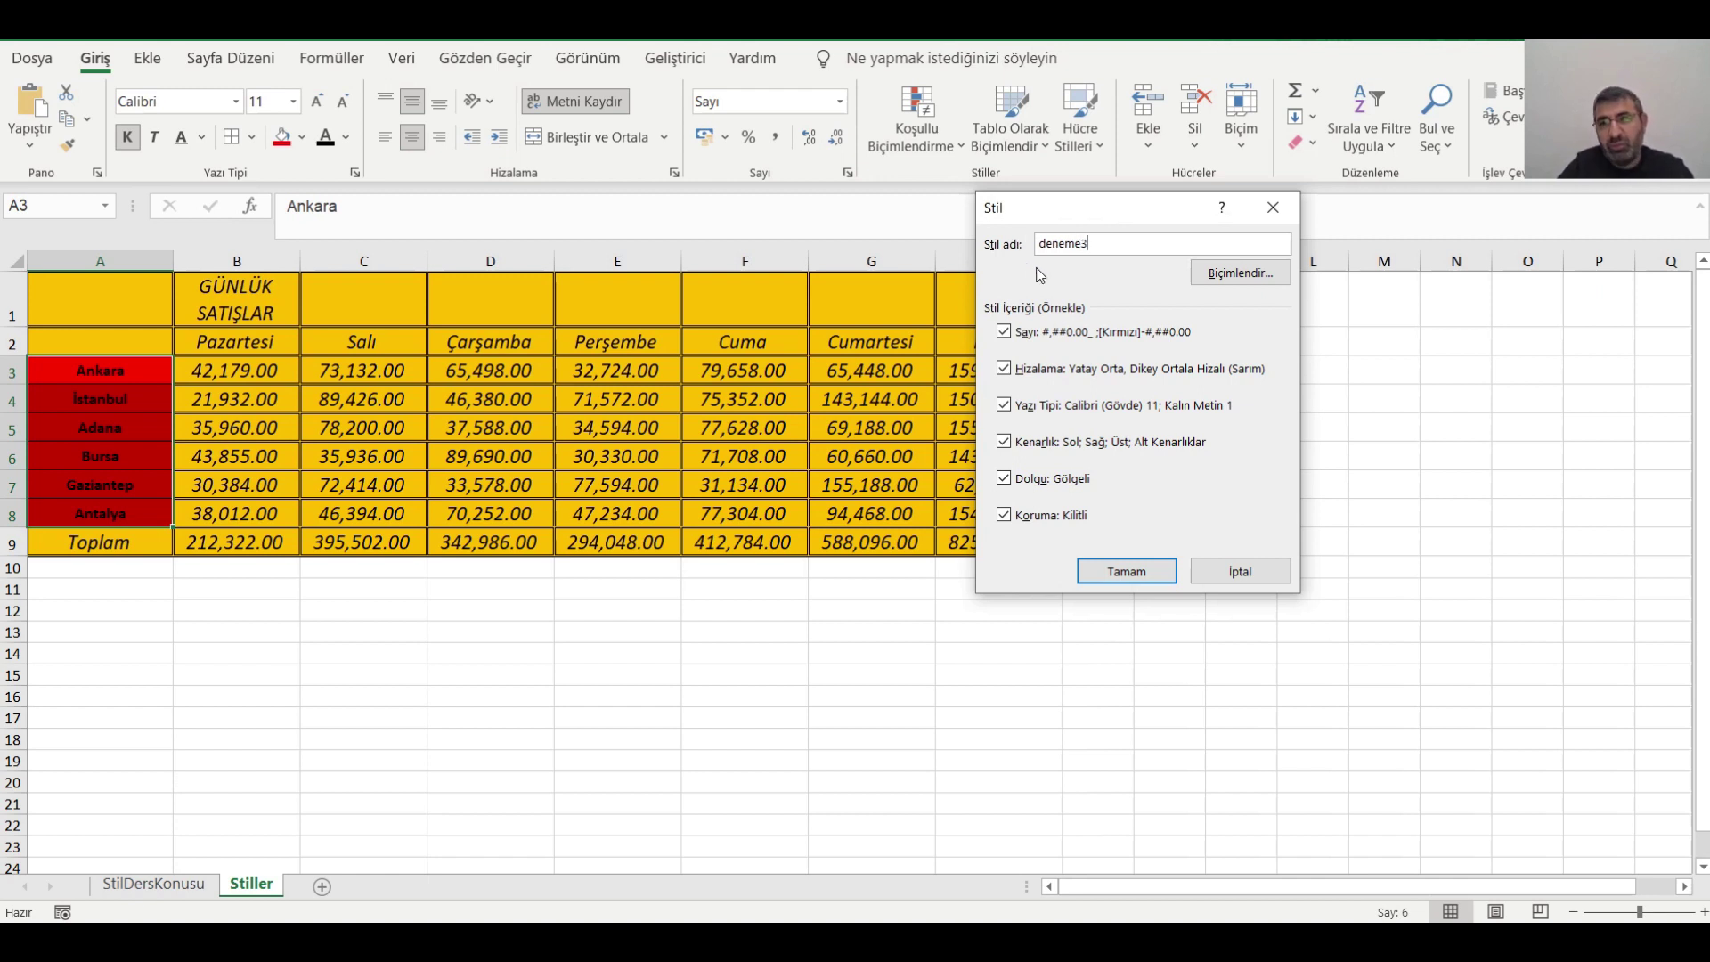
click(1242, 274)
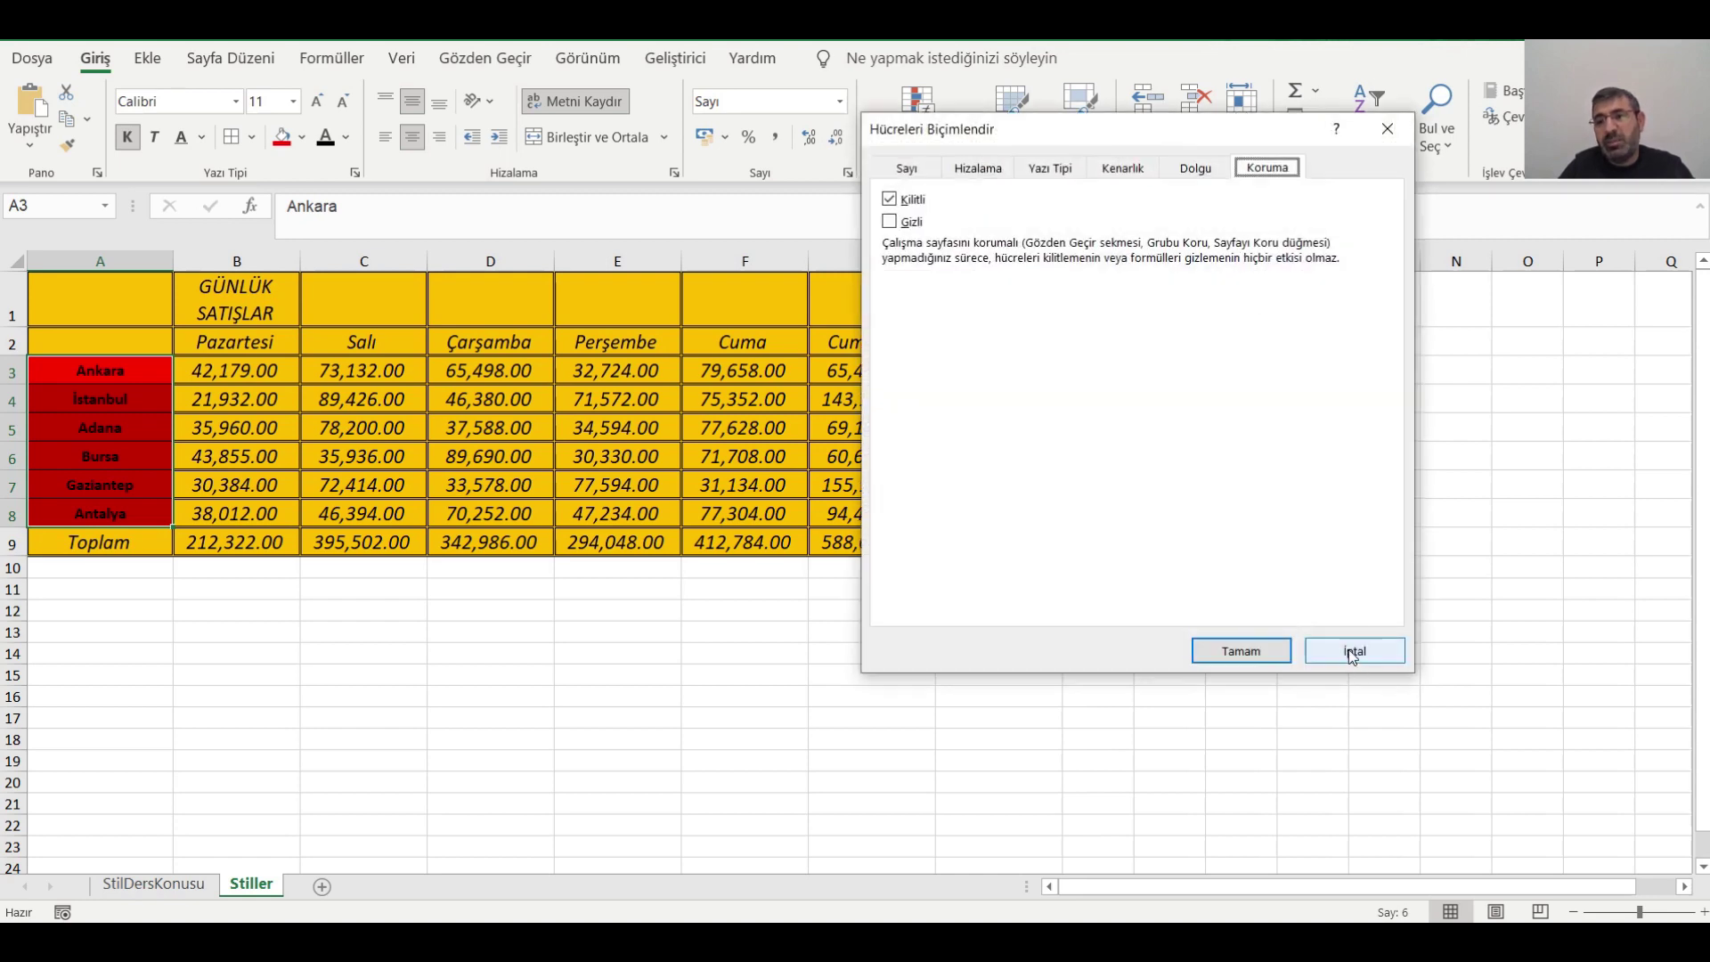
click(1351, 649)
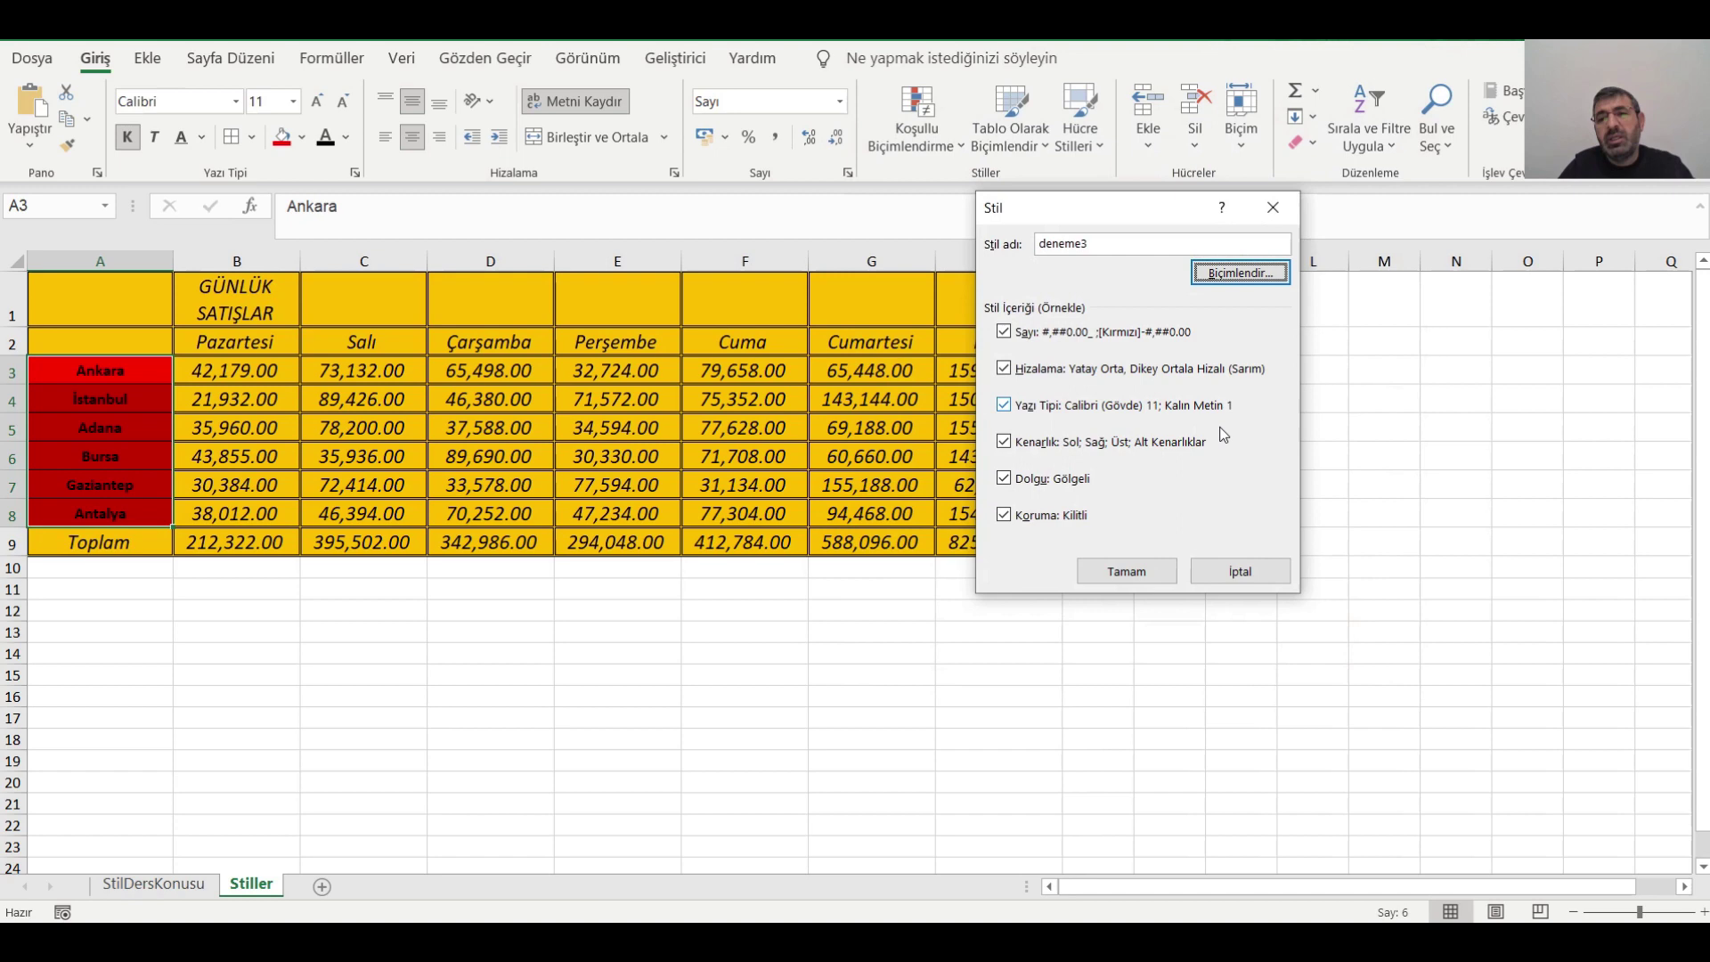
click(1141, 575)
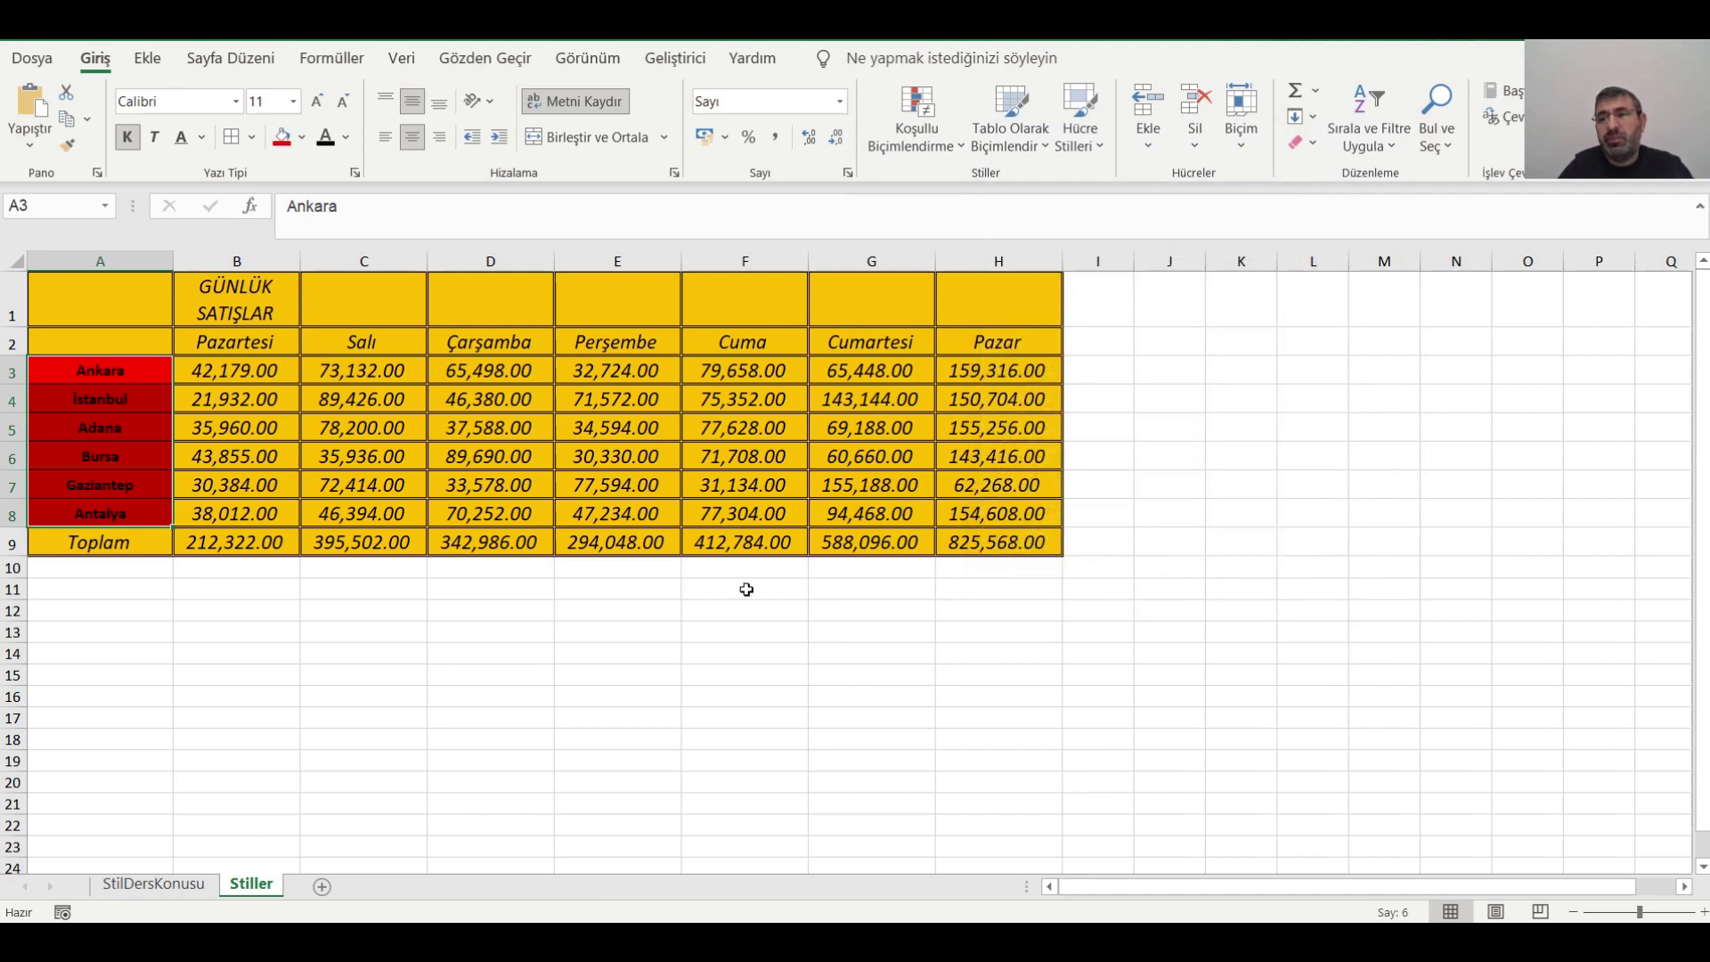
click(594, 610)
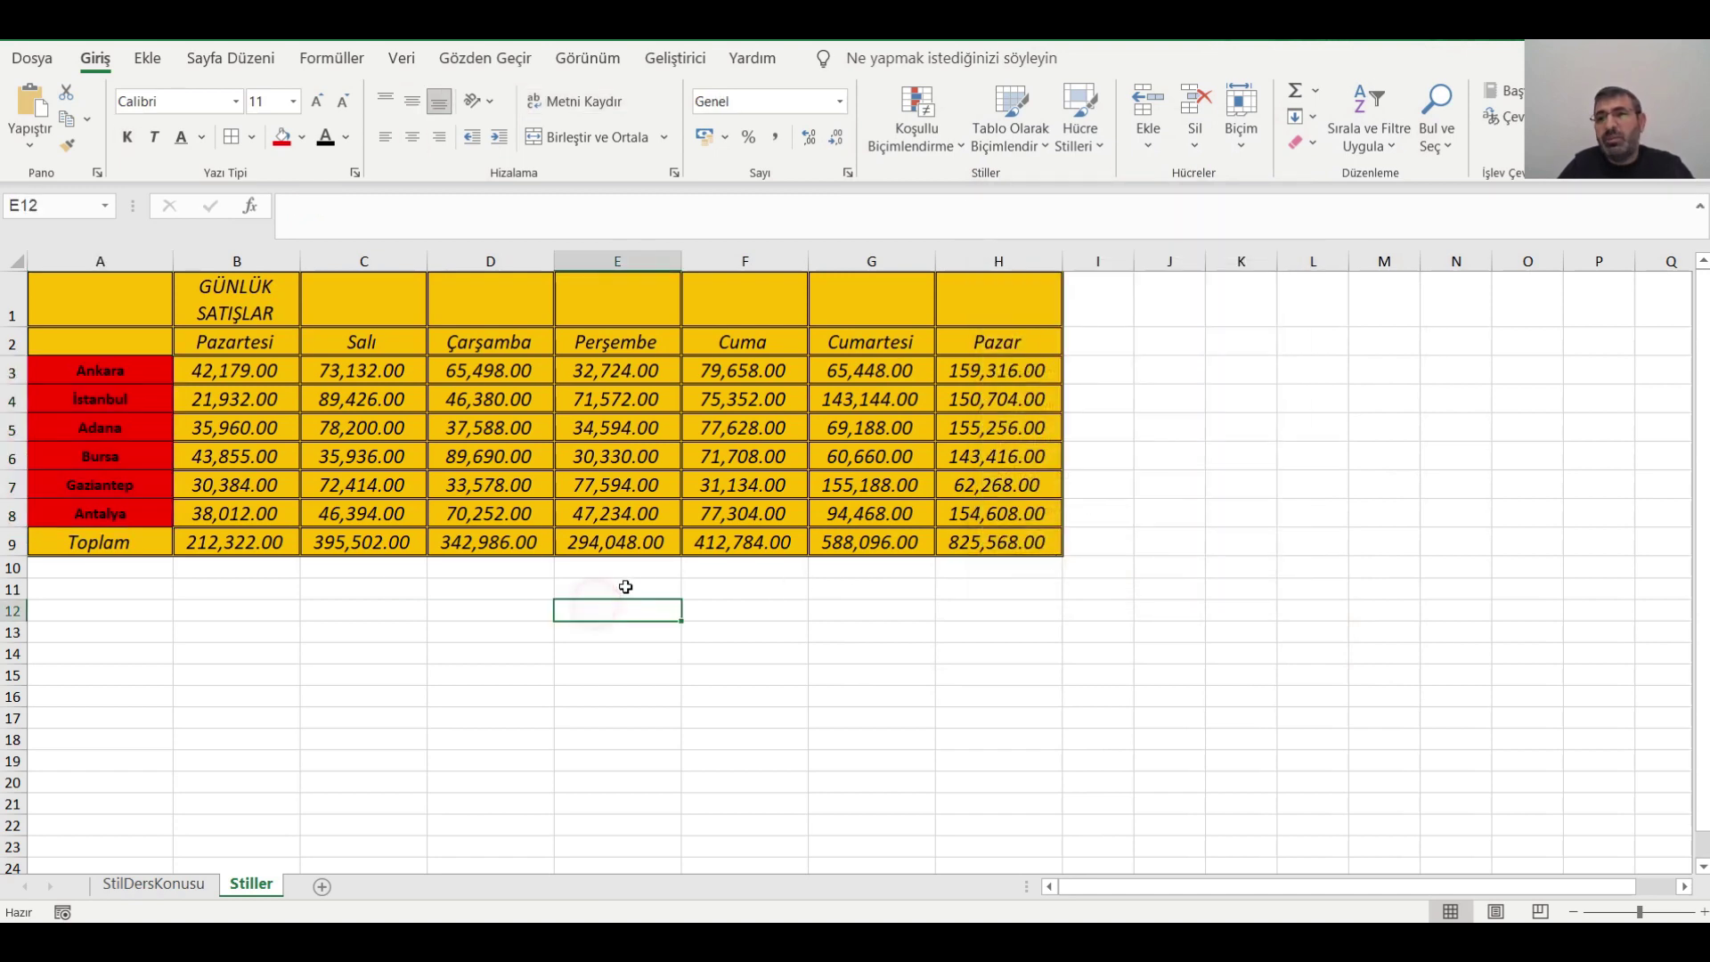
Apply the custom deneme3 cell style to the daily sales table A1:H9.
click(1045, 453)
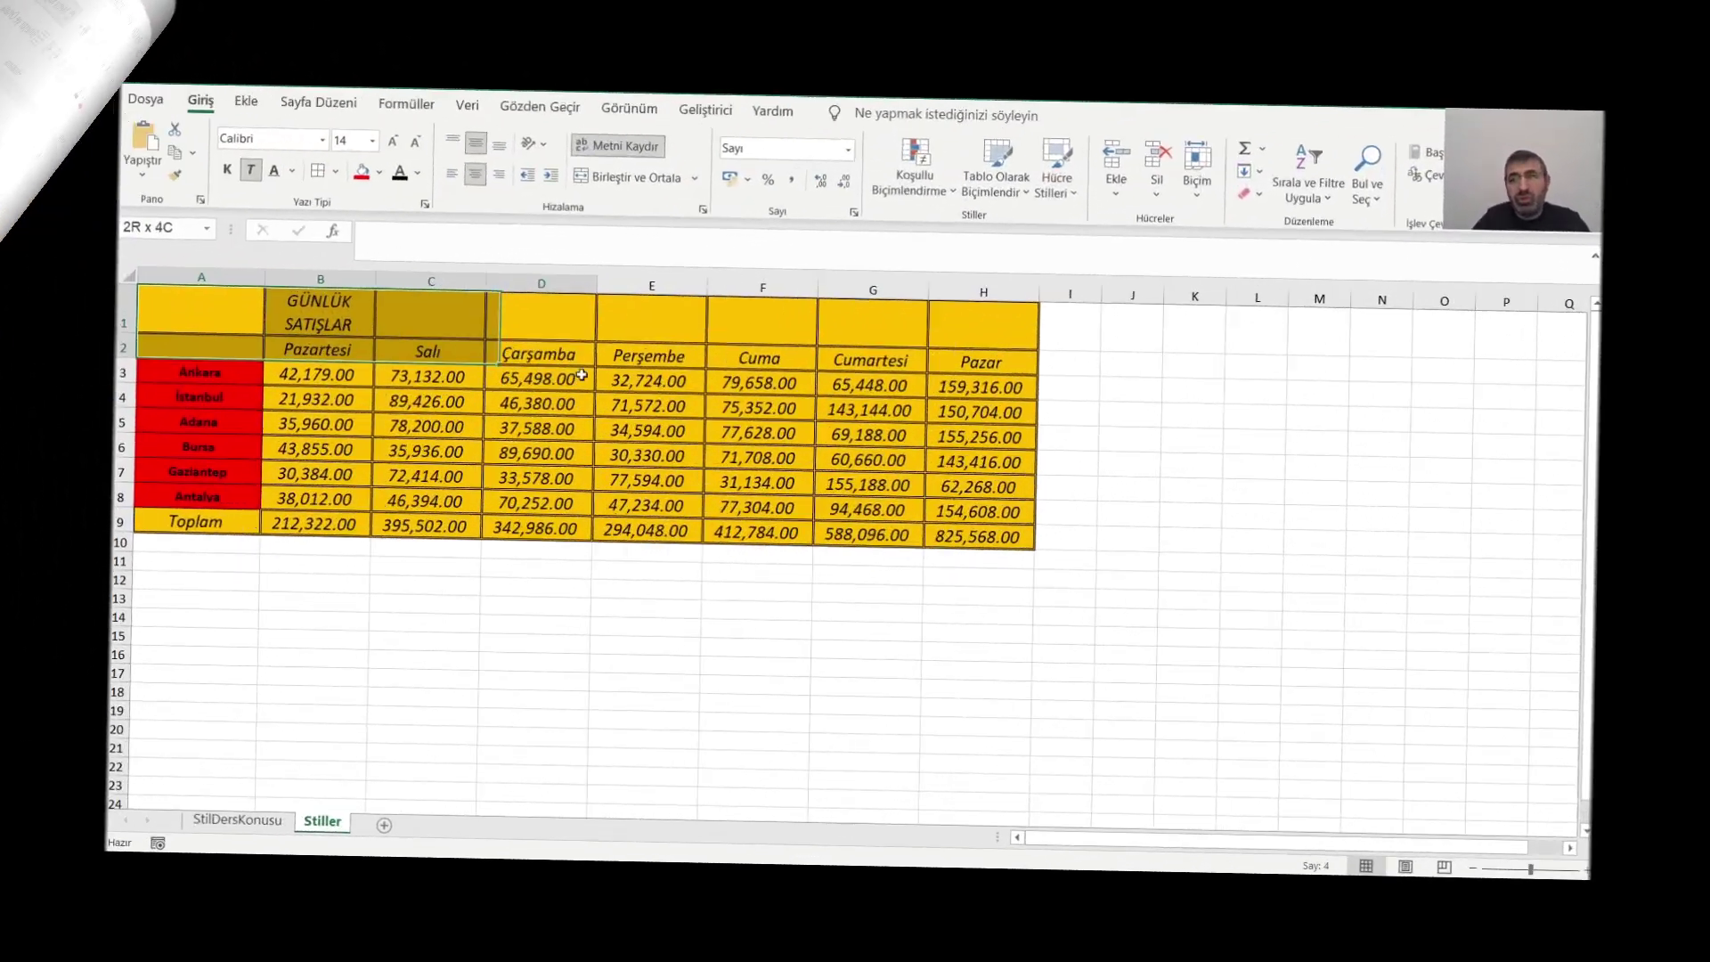
drag(89, 303, 1015, 539)
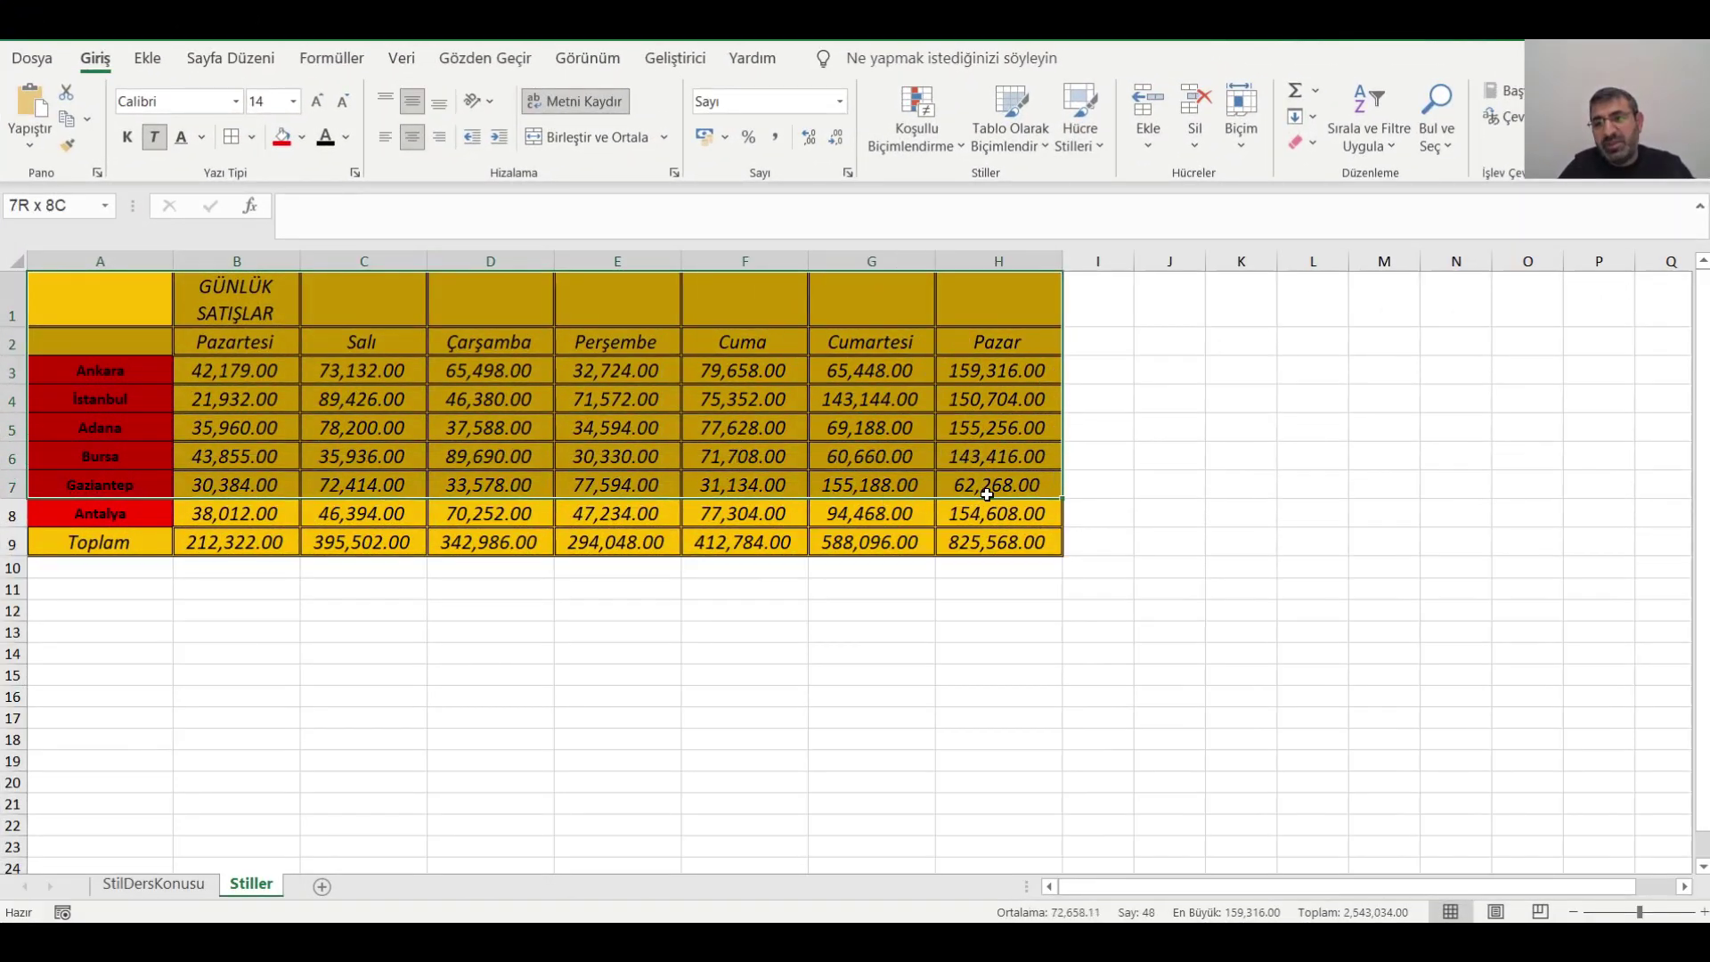
click(1104, 142)
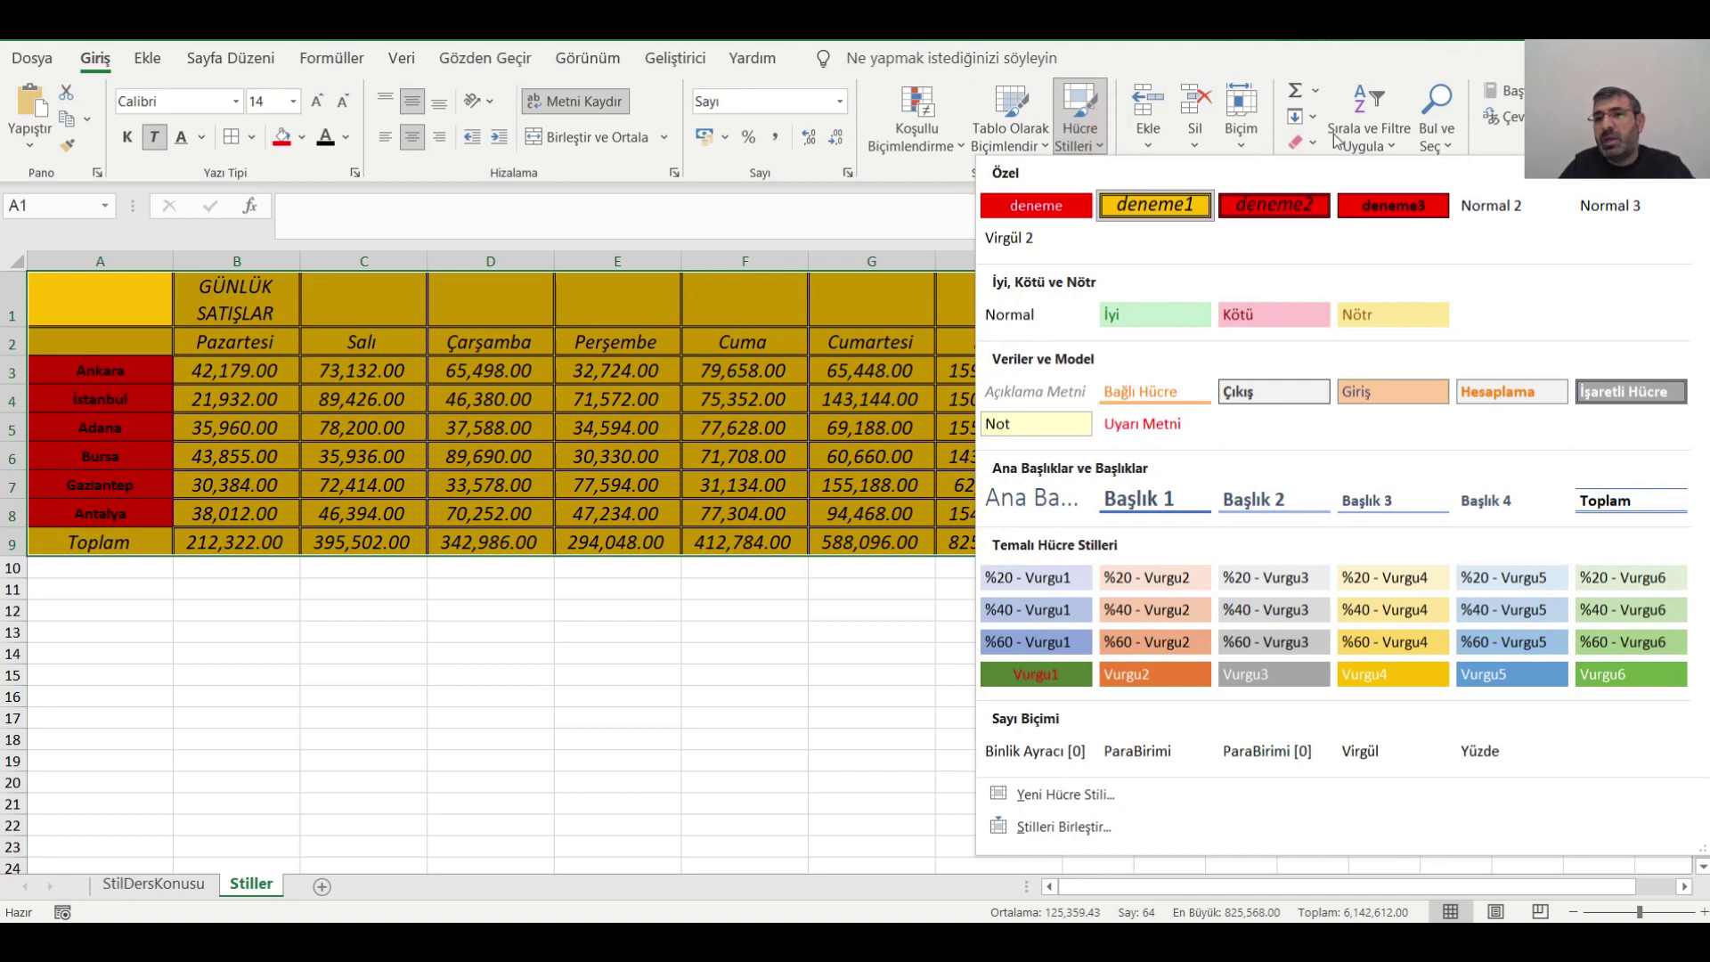
click(1399, 209)
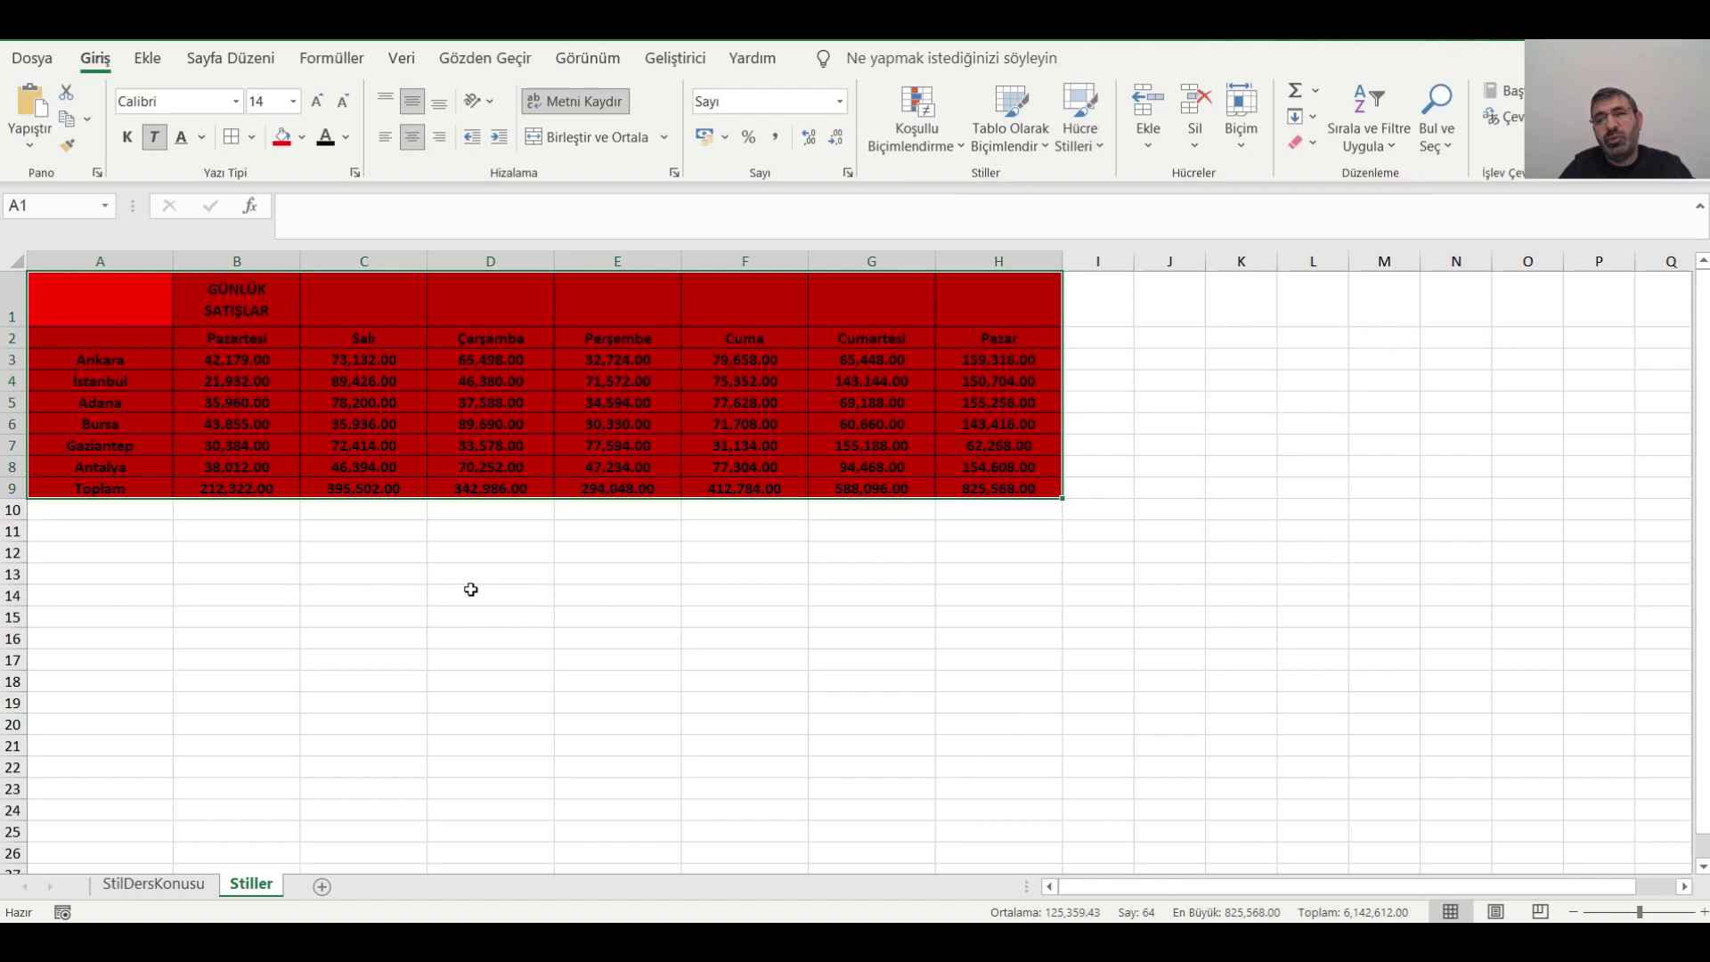
click(355, 615)
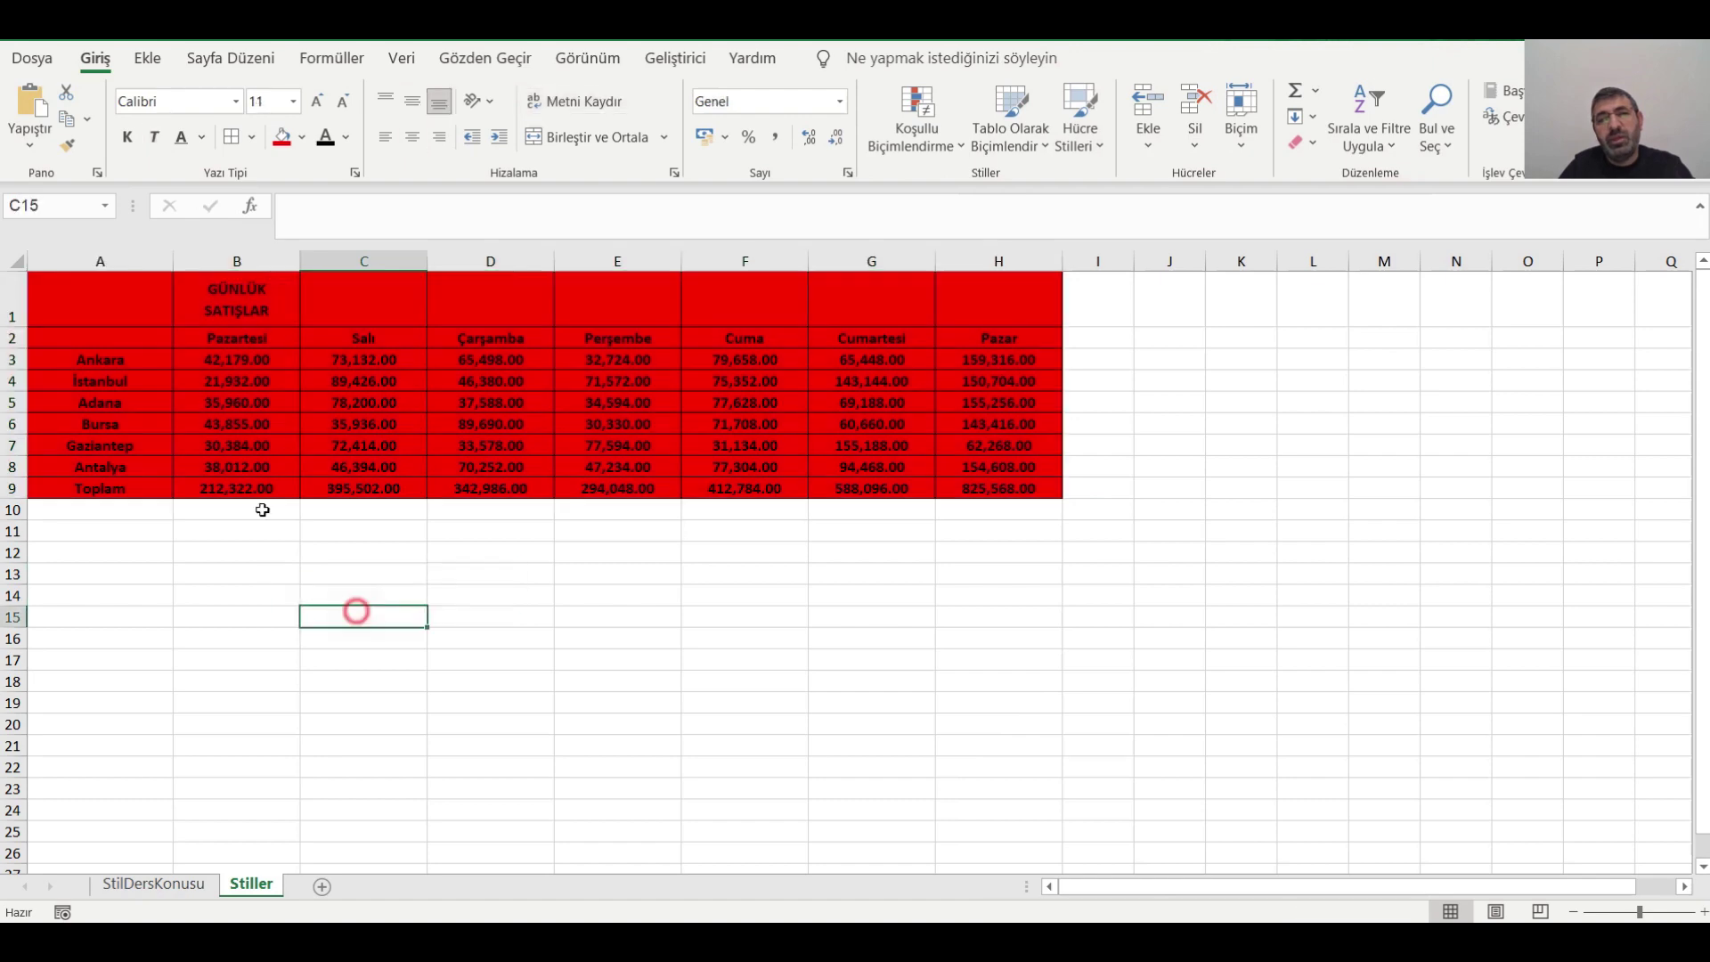
click(672, 618)
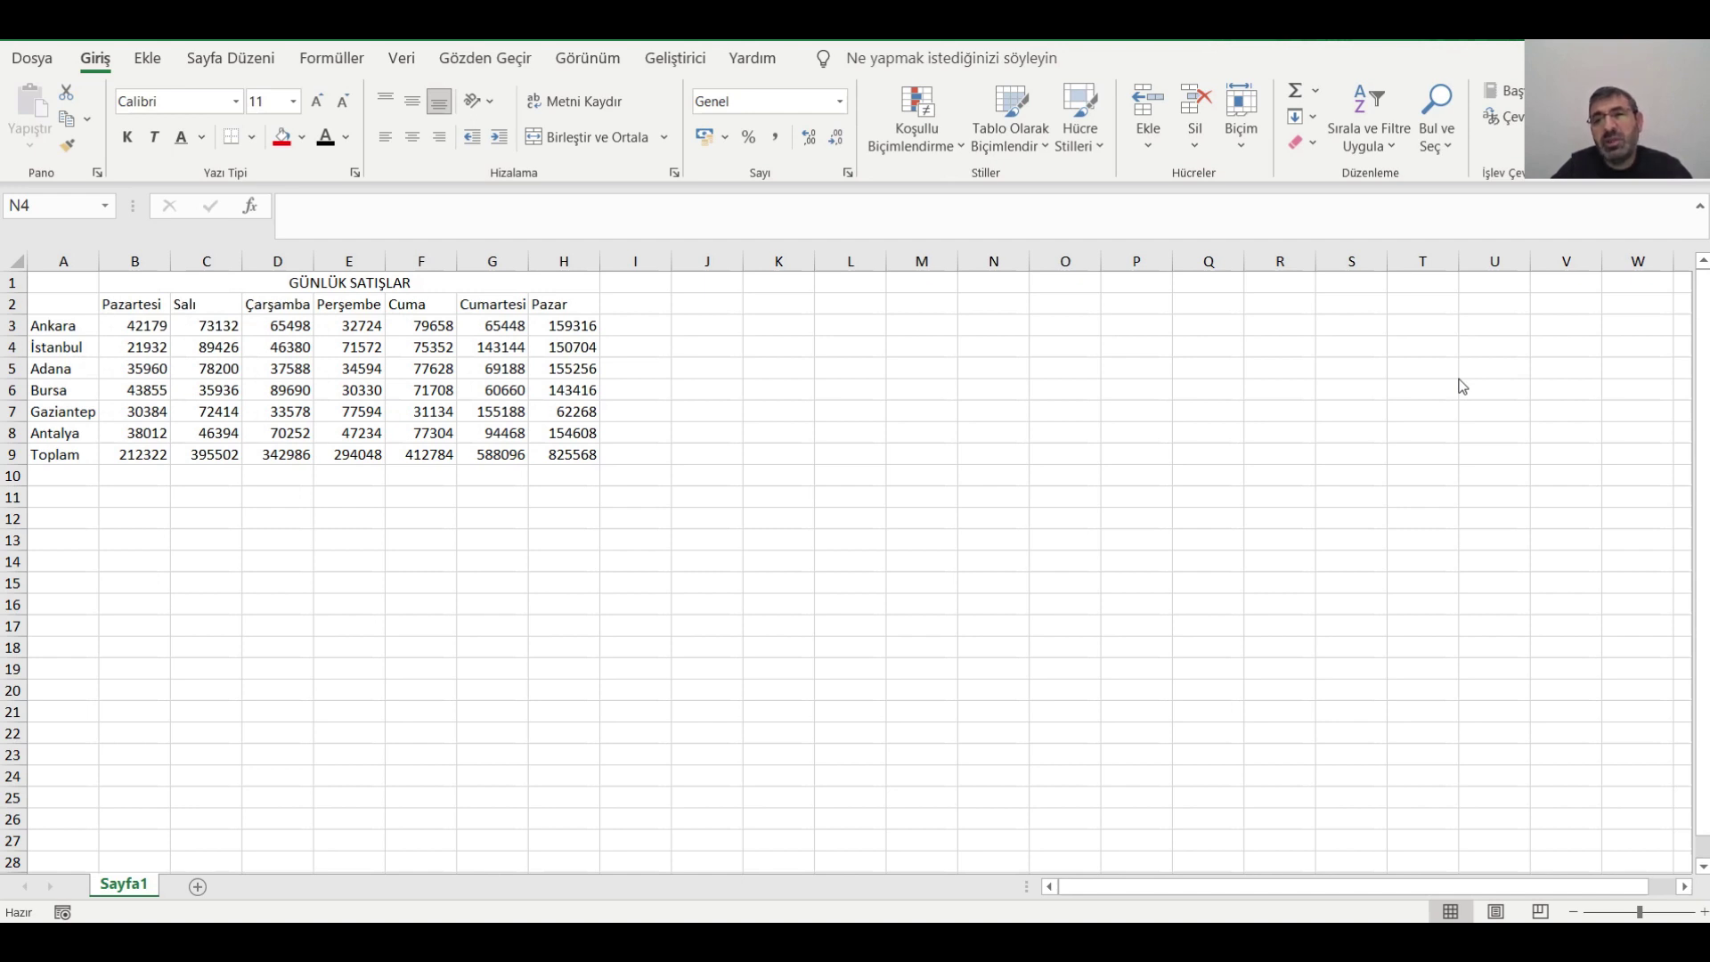
In the second workbook, select cell A1 of the plain sales table and view the cell styles.
click(664, 383)
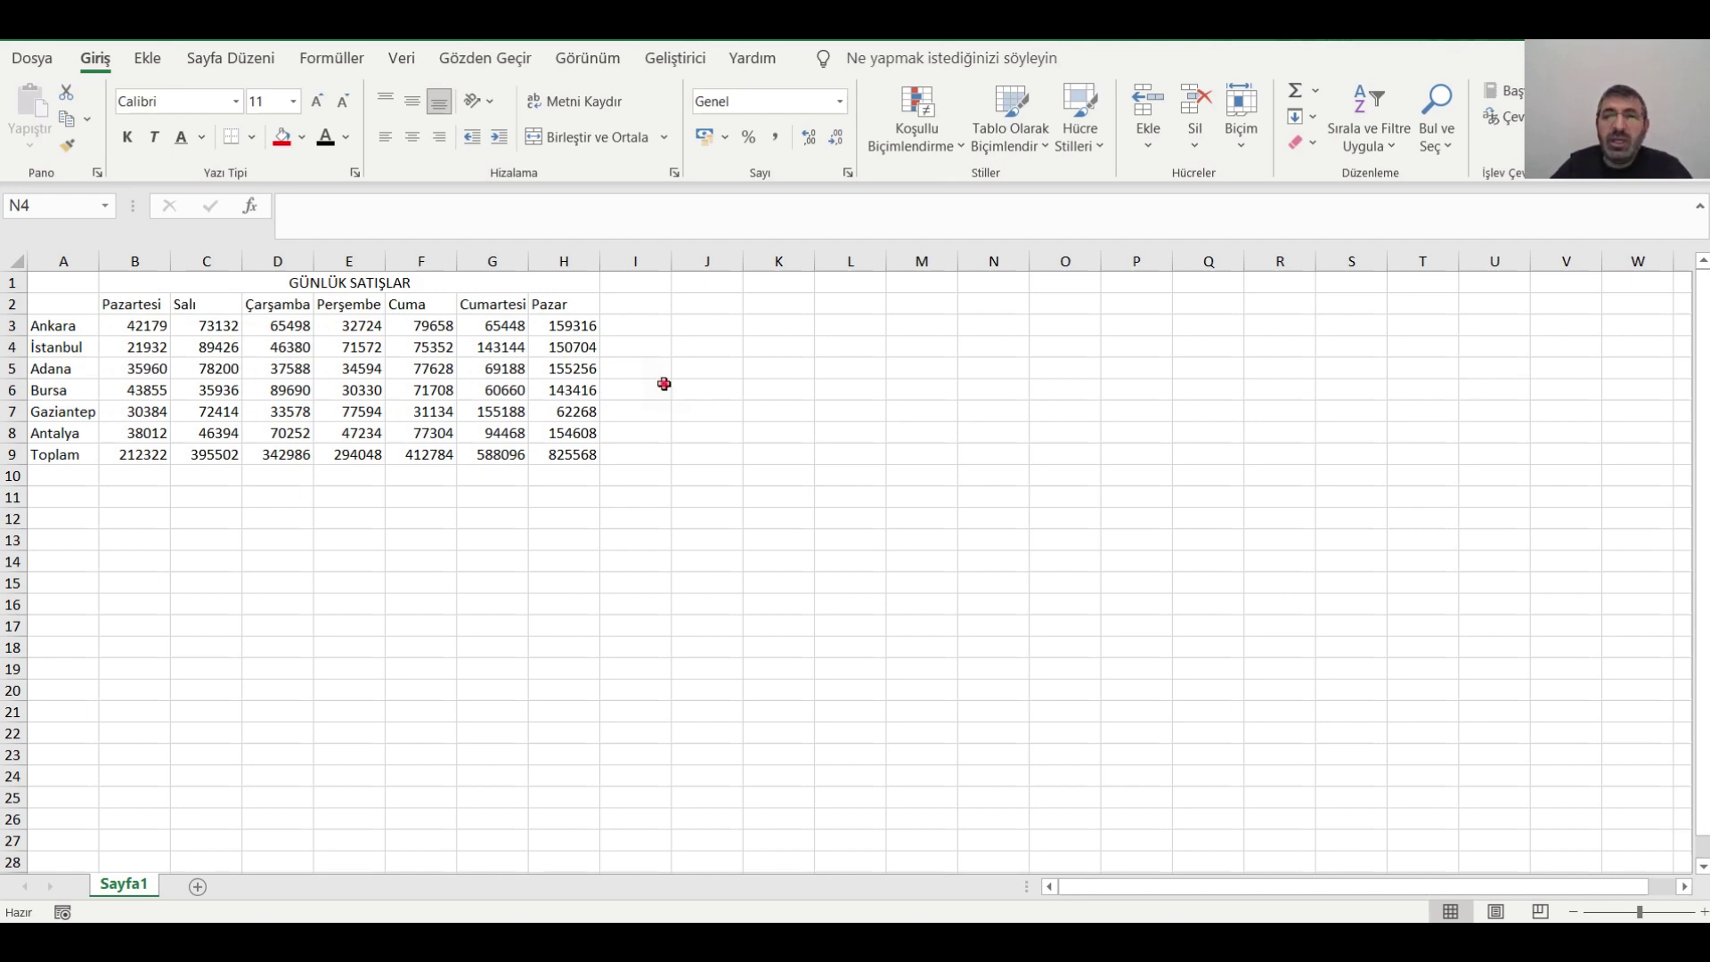
click(71, 285)
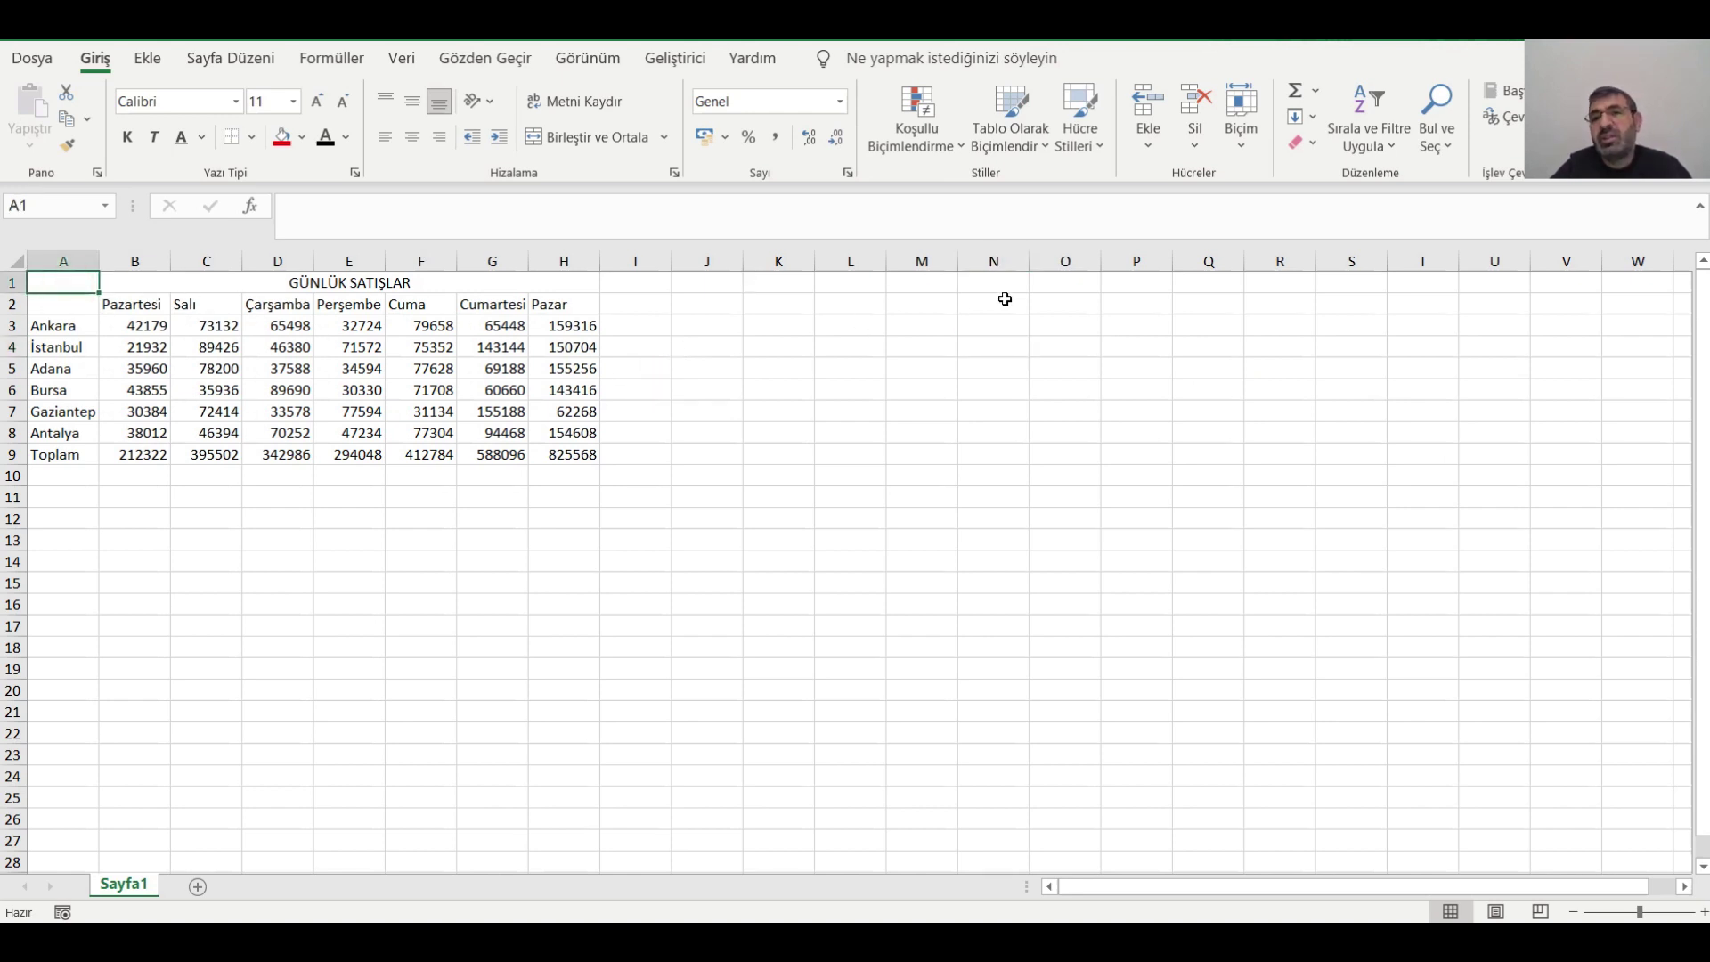
click(1100, 146)
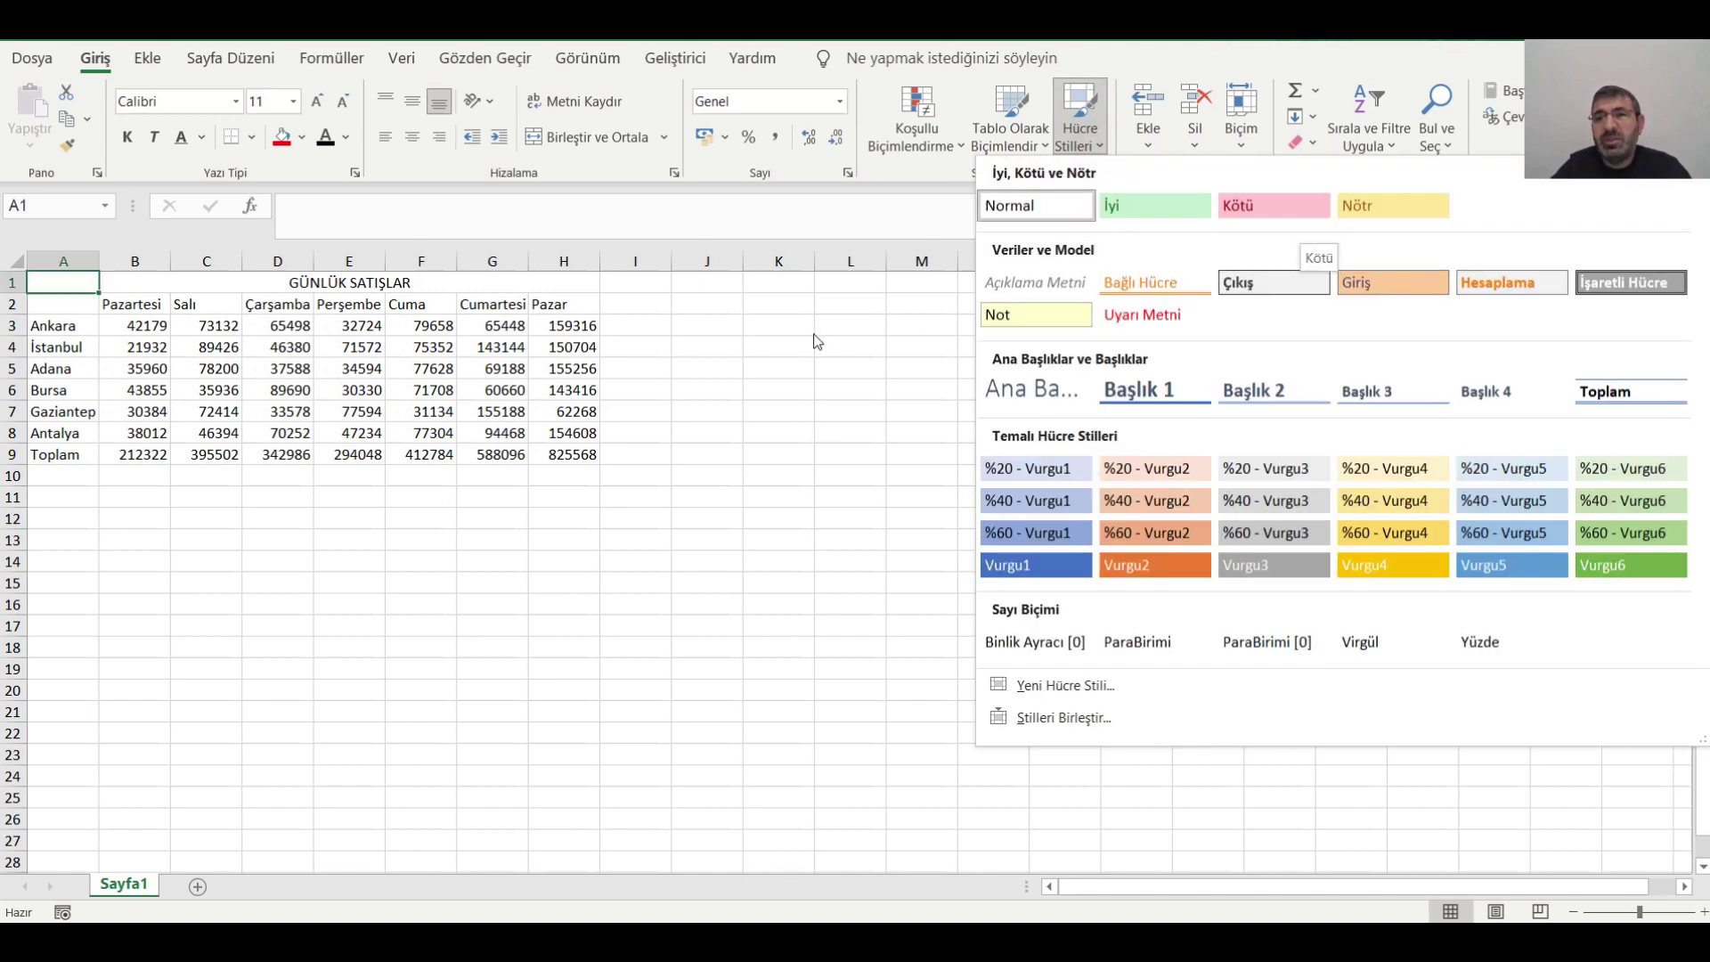
Merge styles from ExceldeStilVeTemaKullanimYontemleri.xlsx, declining to overwrite same-named styles.
click(739, 351)
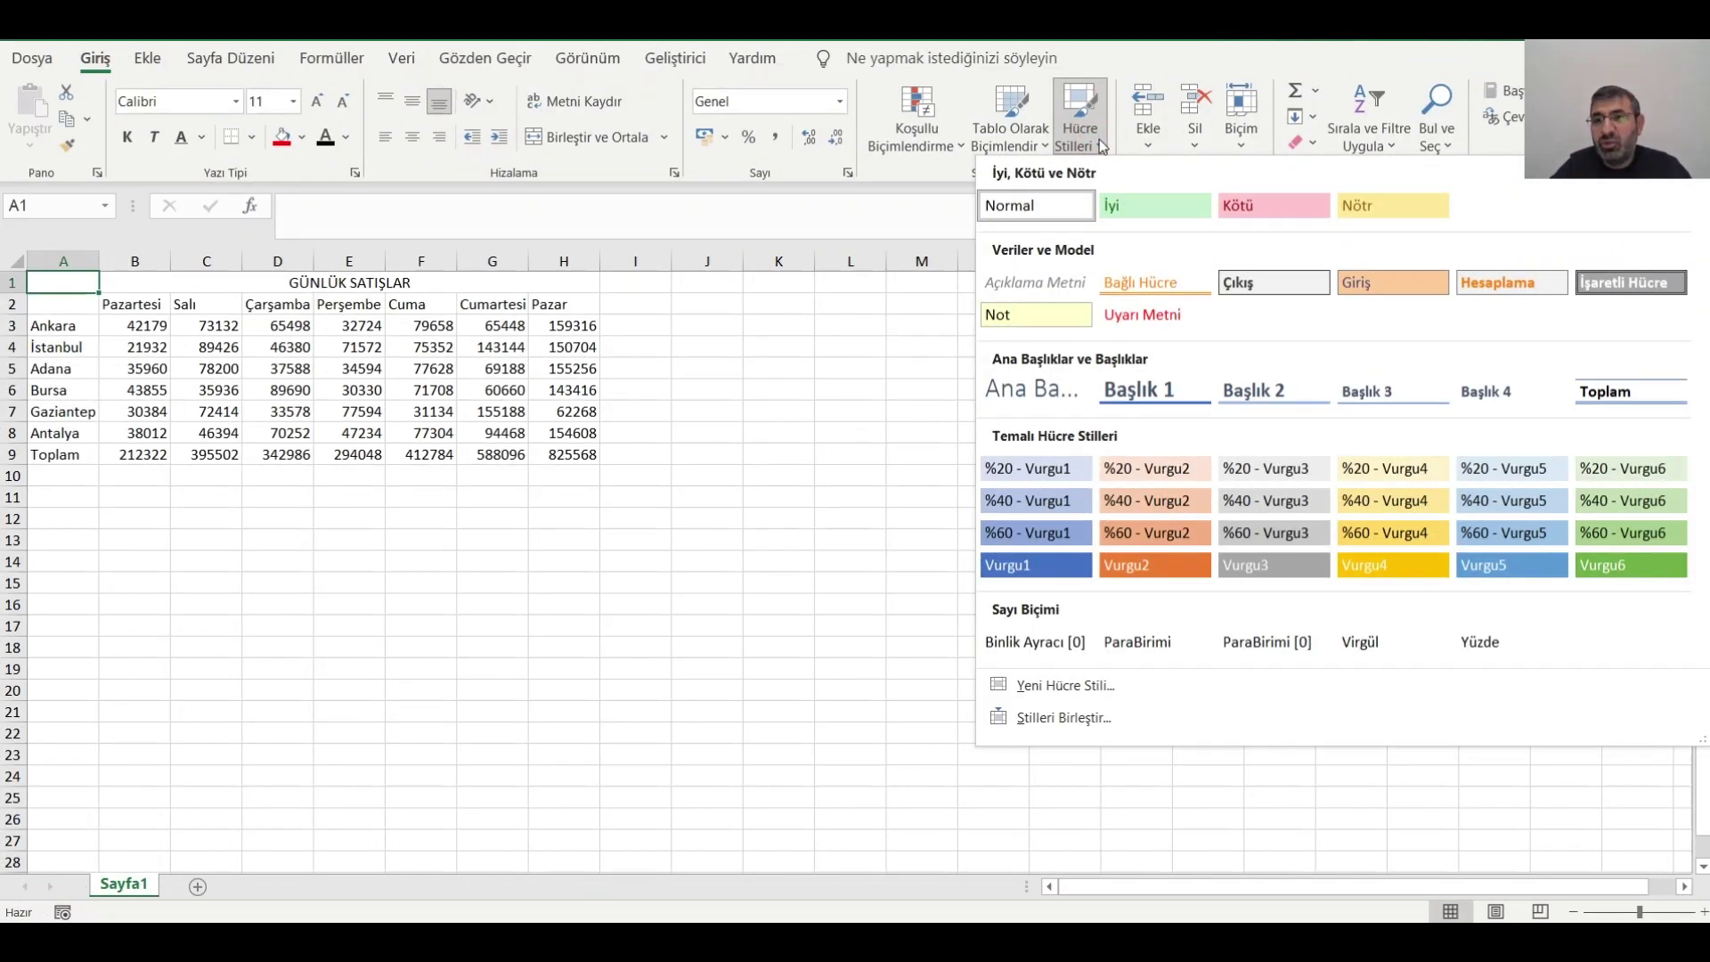
click(1092, 729)
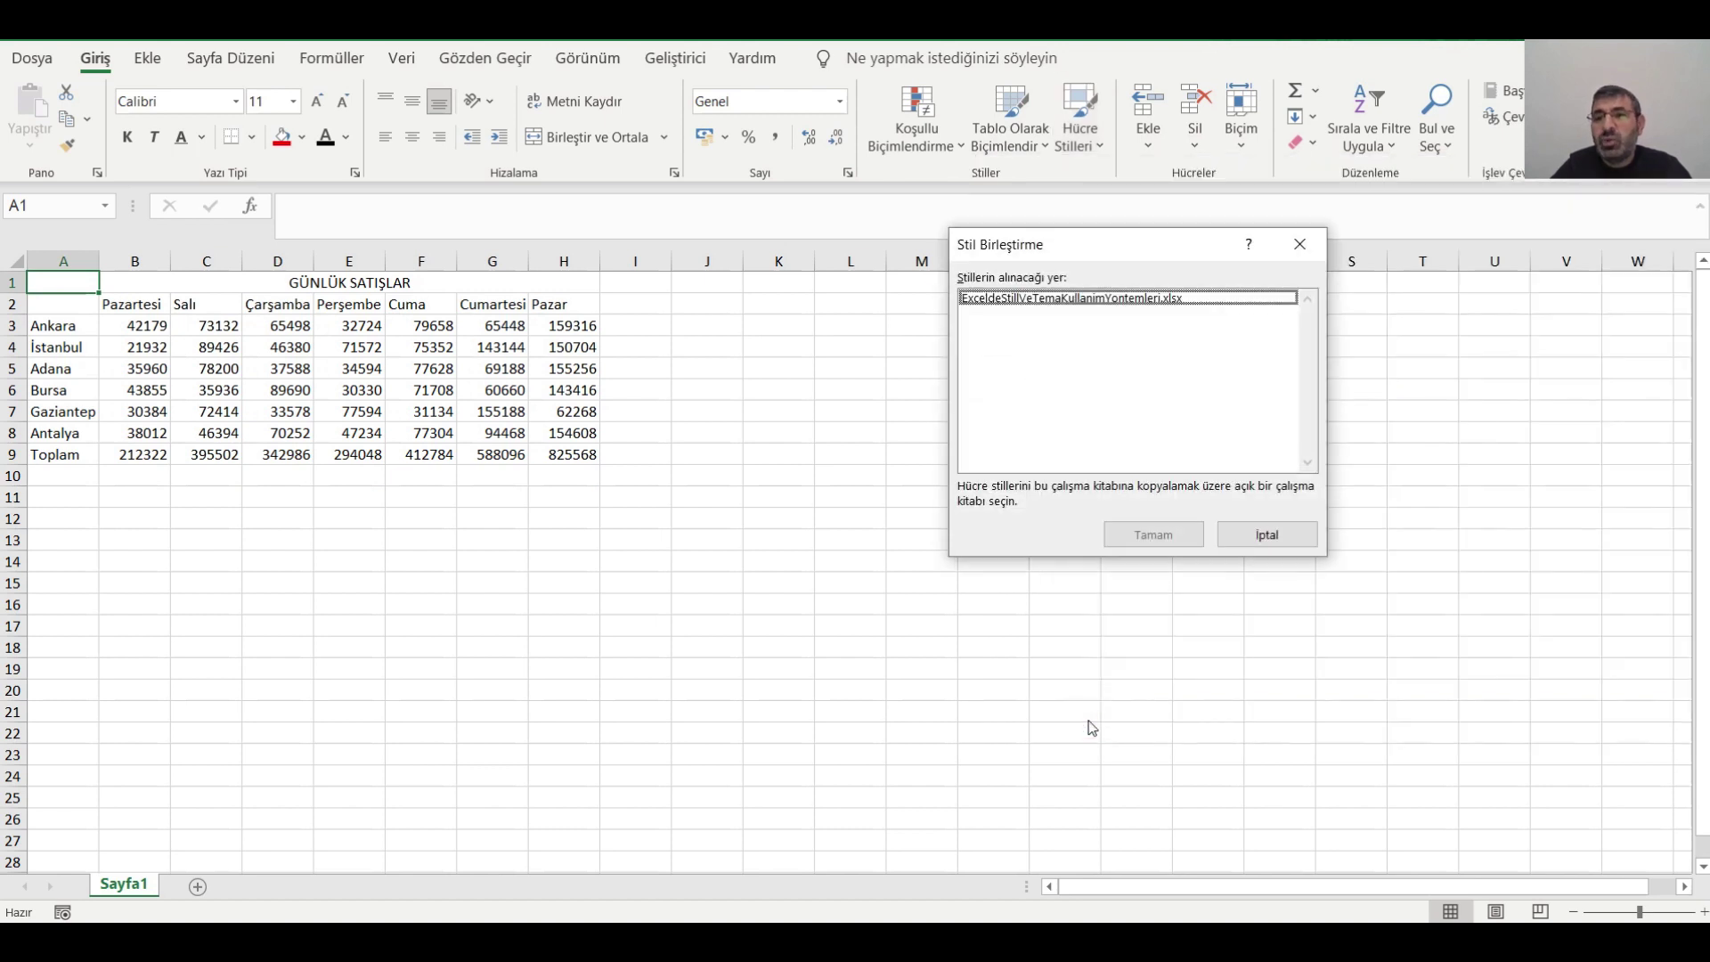
click(1013, 300)
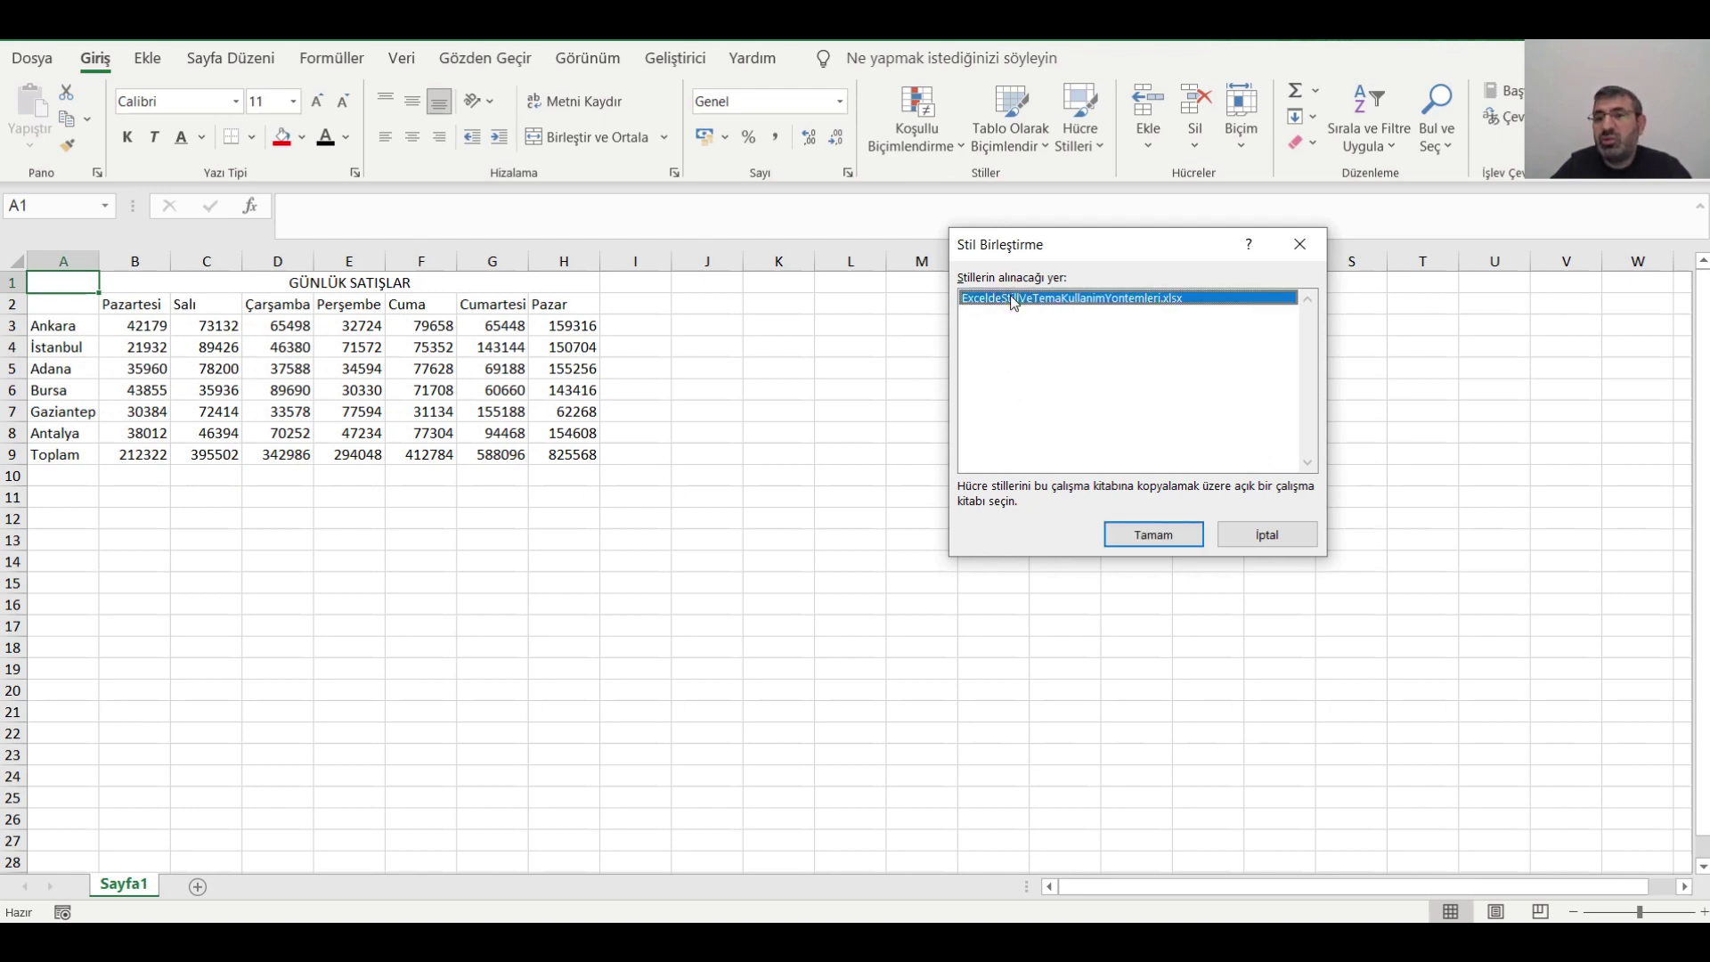
click(1133, 532)
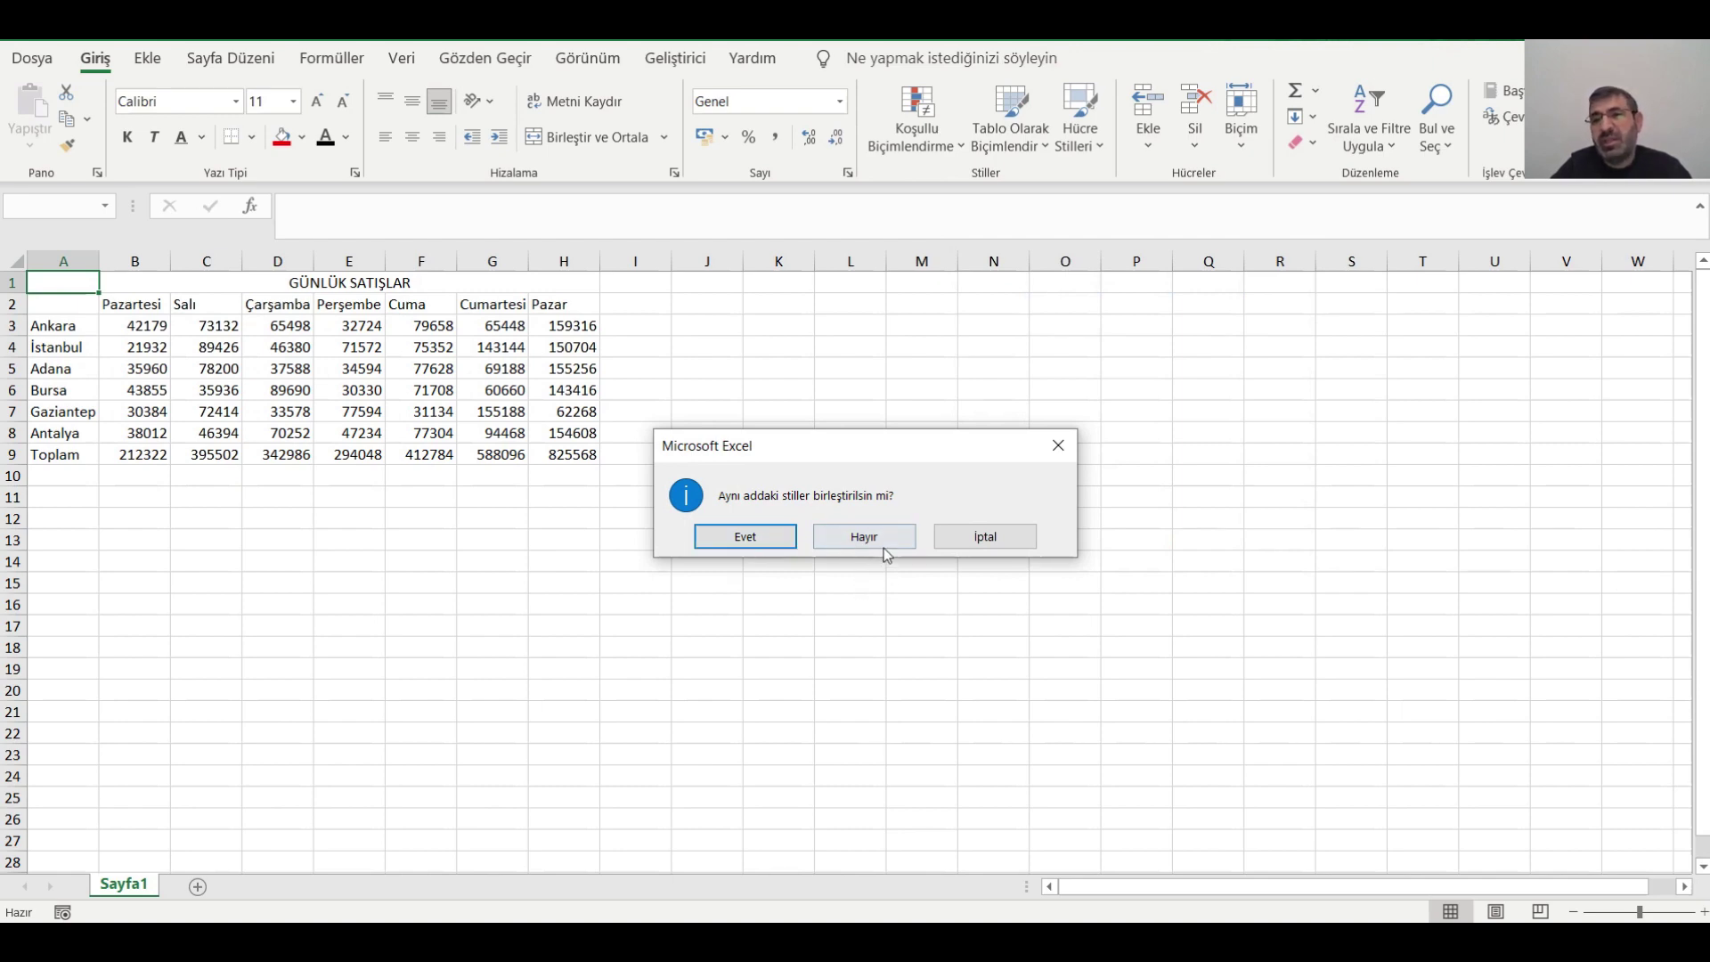
click(863, 537)
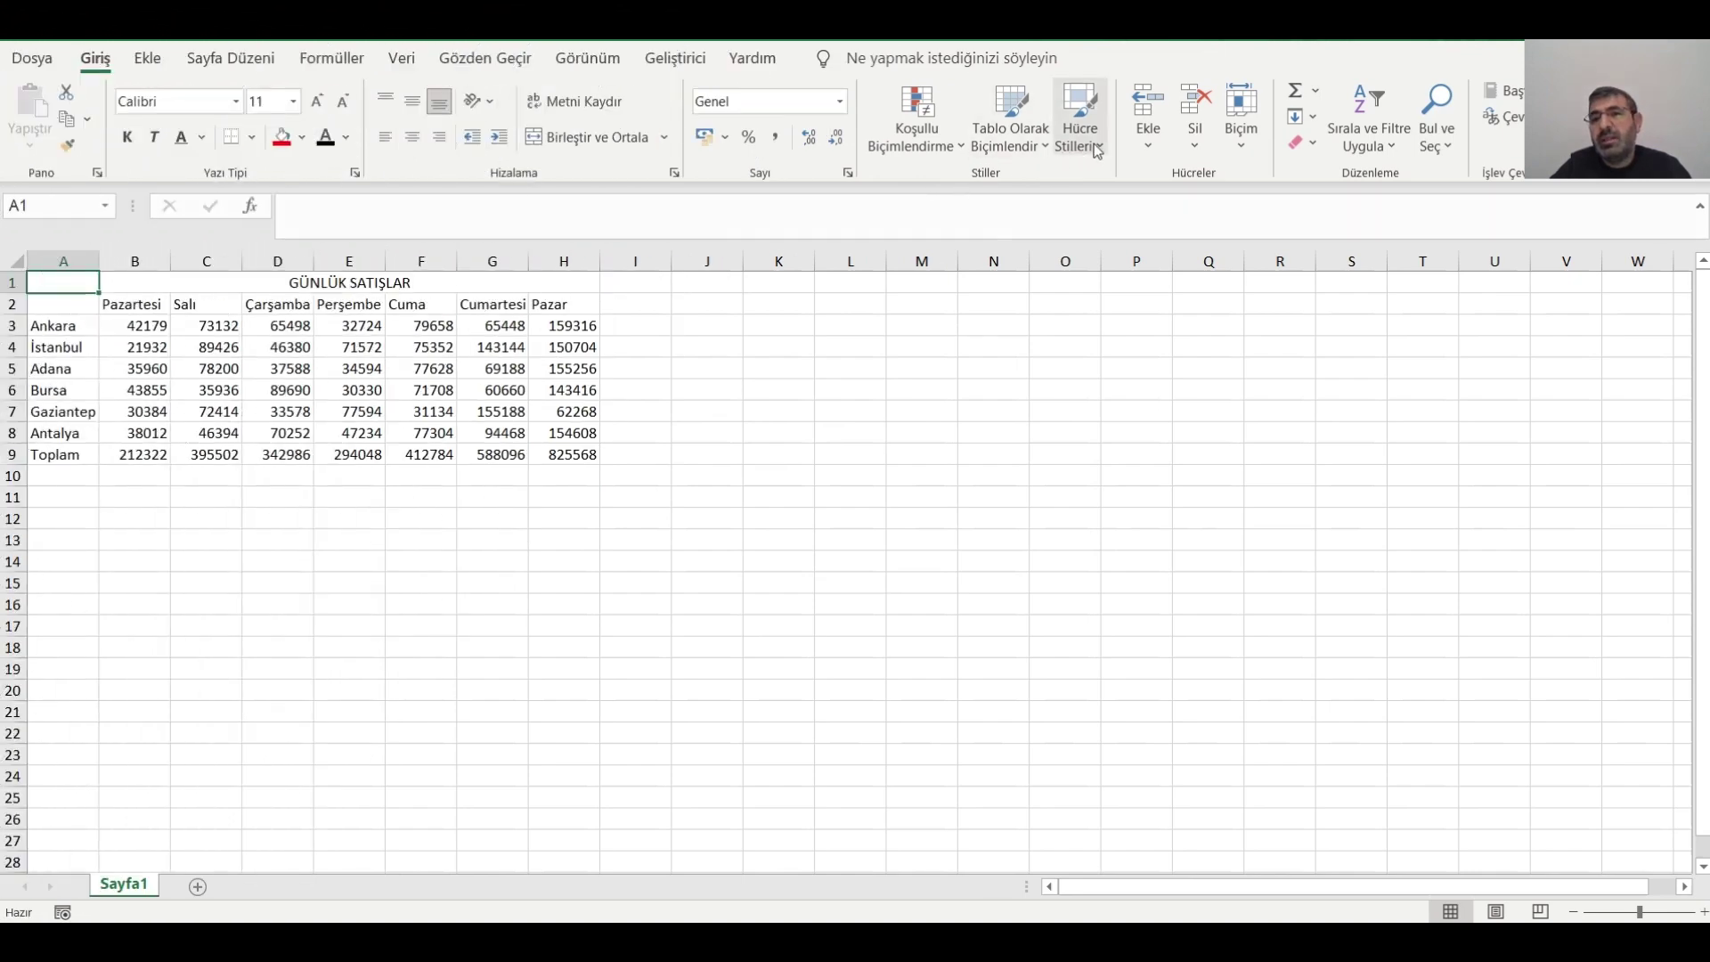
Confirm deneme3 is now listed, then apply it to the Sayfa1 sales table A1:H9.
click(1098, 152)
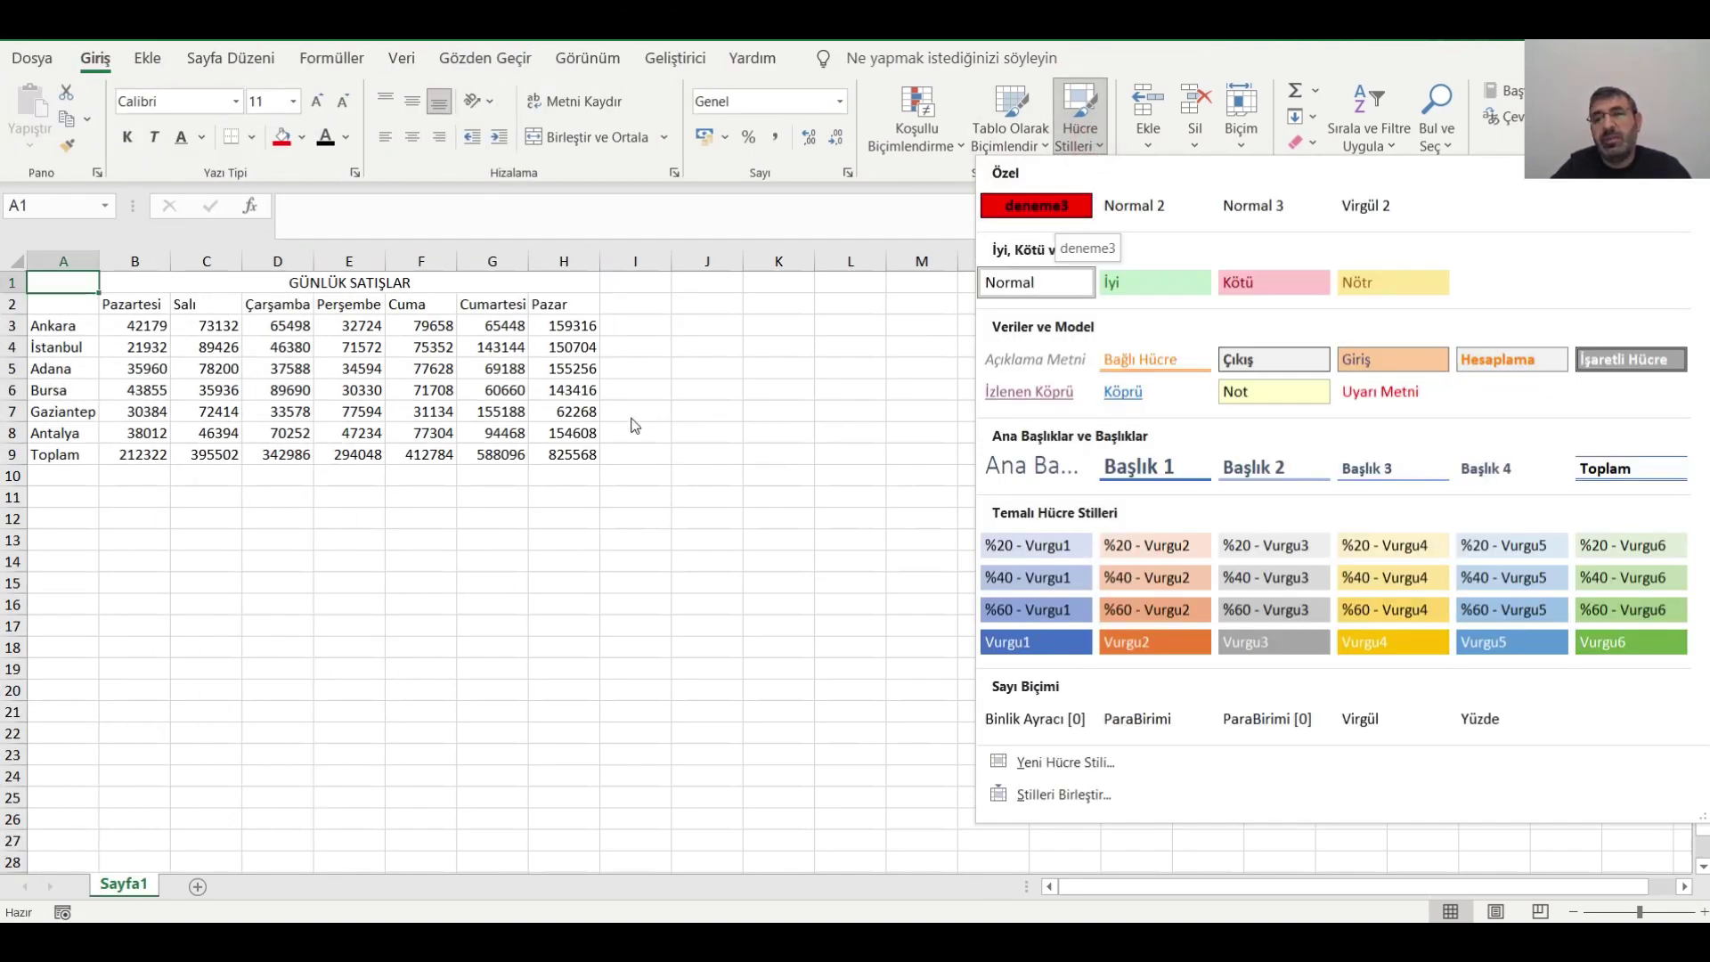
click(637, 472)
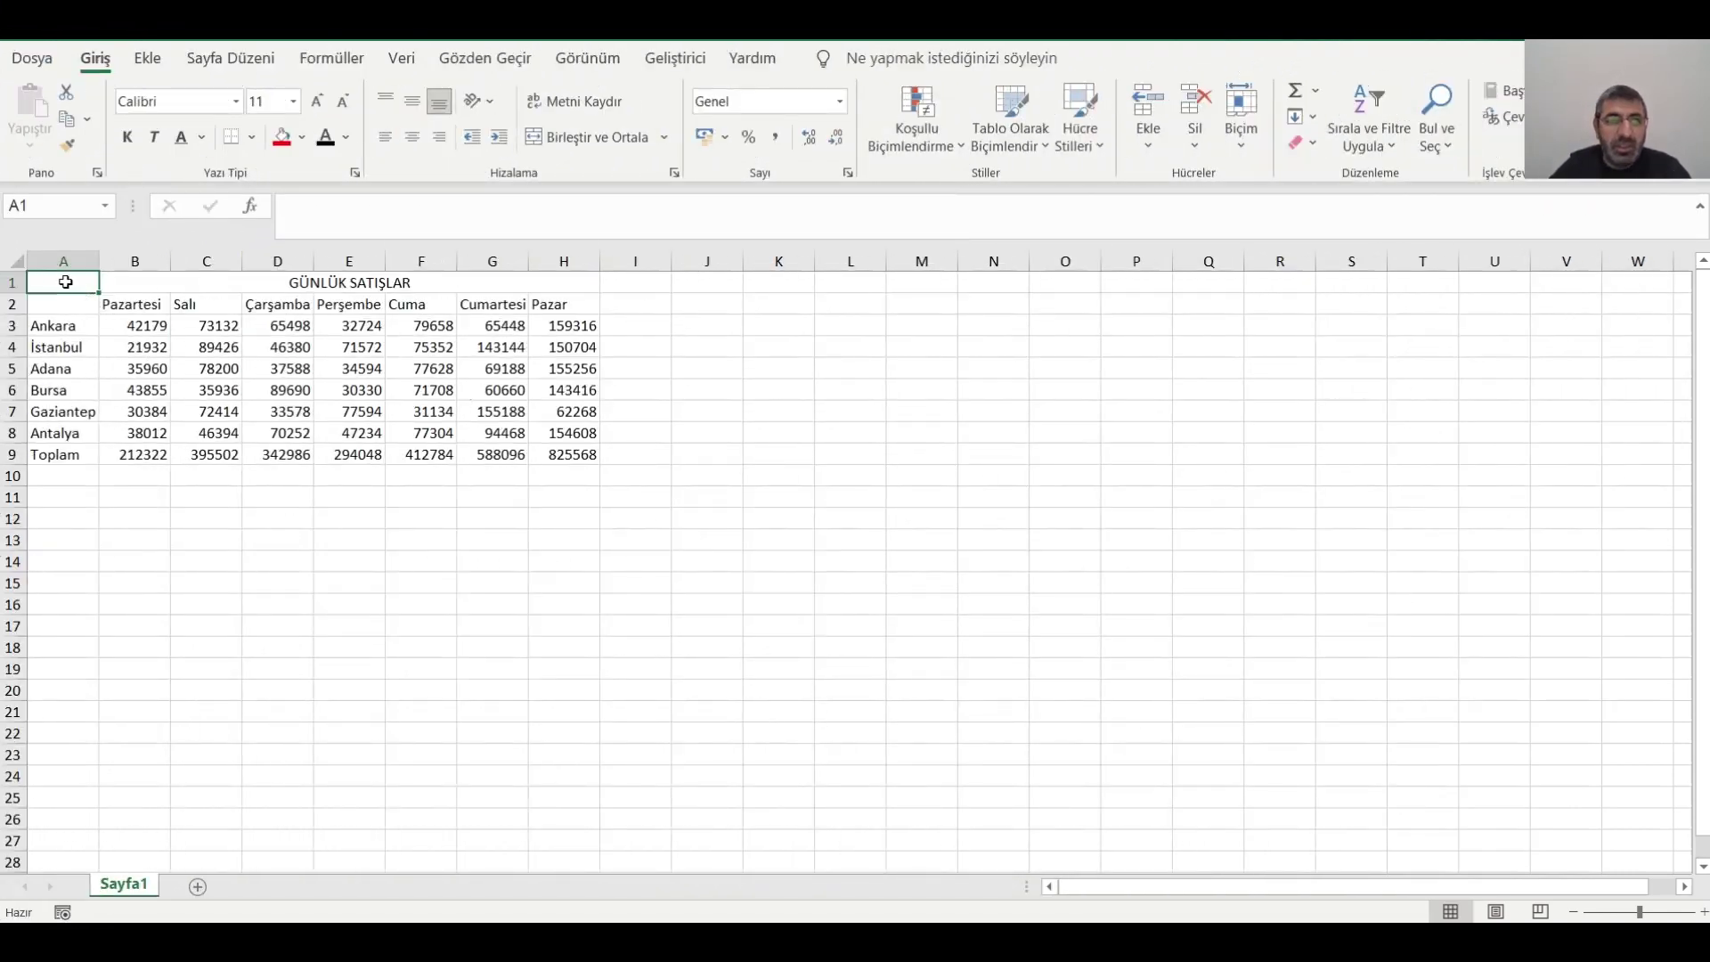
mouse_move(64, 281)
mouse_down()
mouse_move(233, 306)
mouse_move(564, 452)
mouse_up()
click(1095, 157)
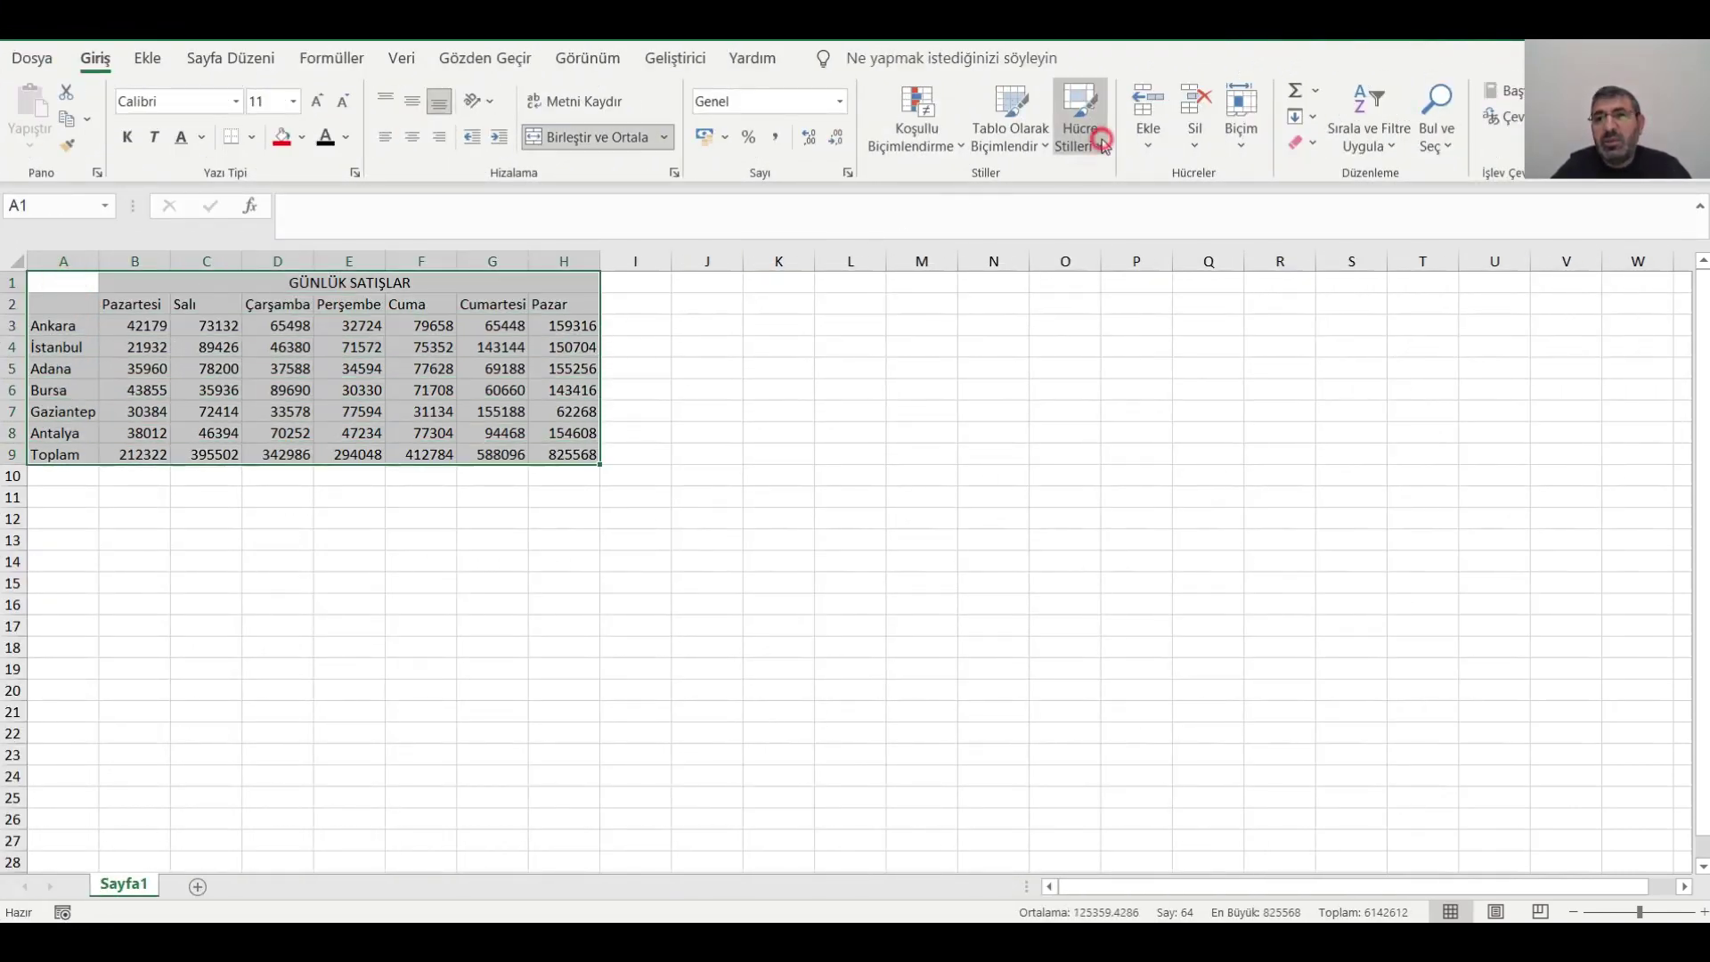
click(1043, 209)
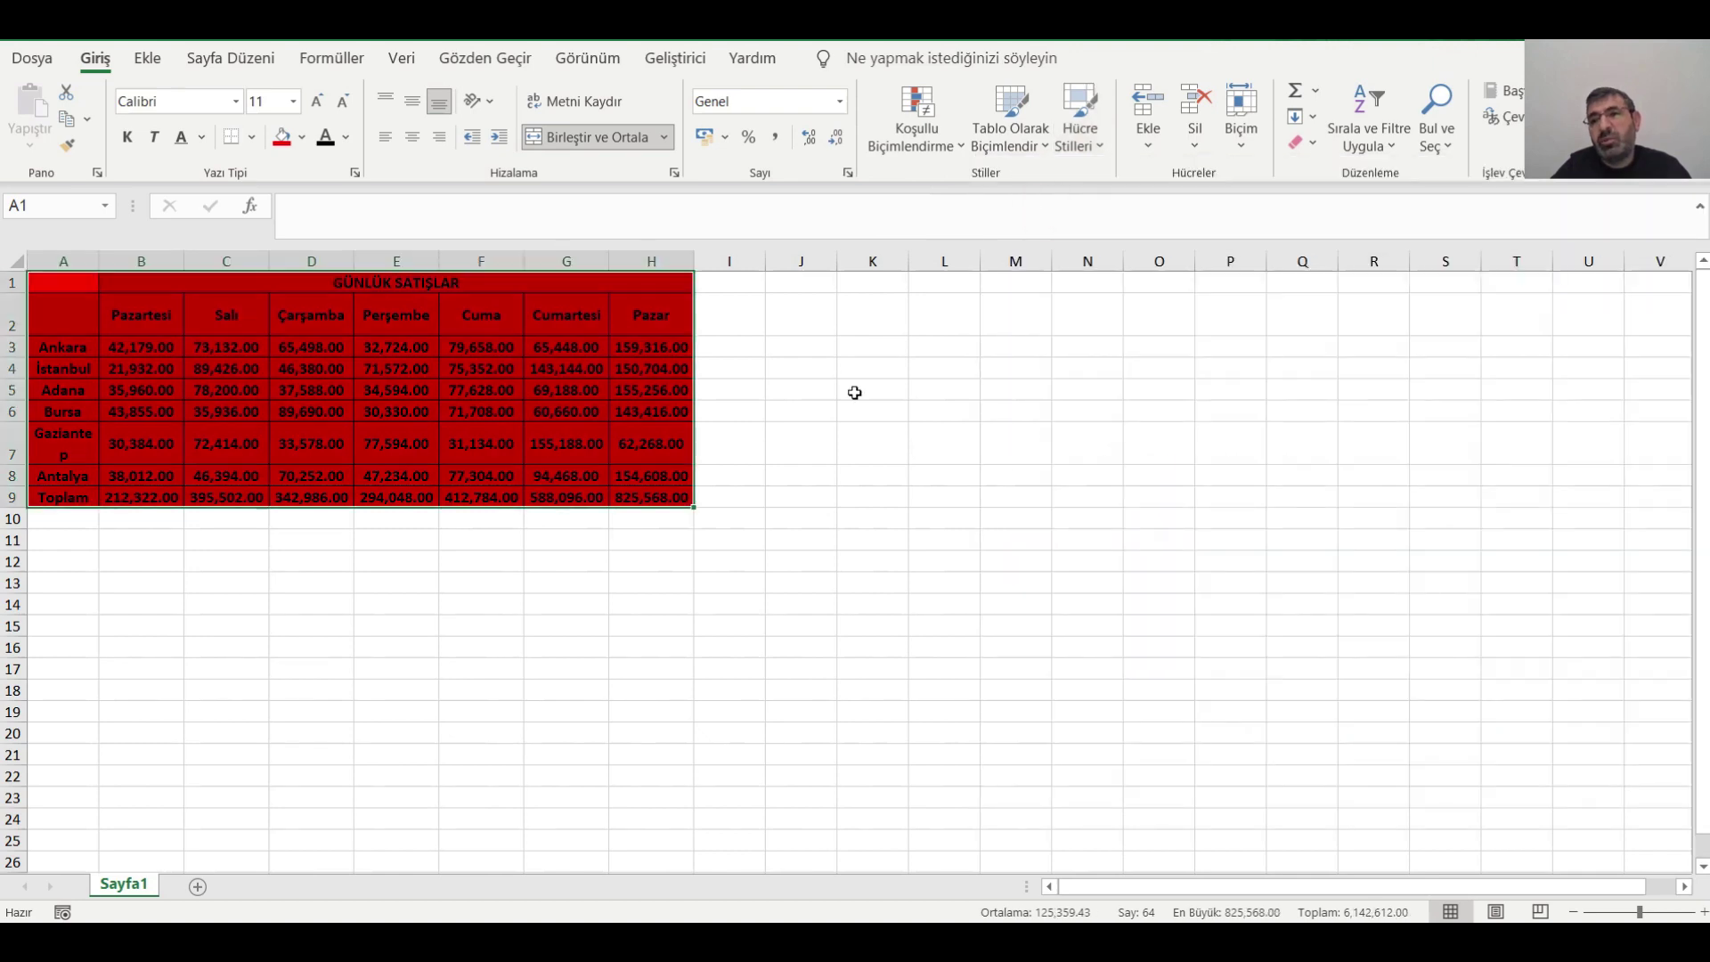
click(785, 470)
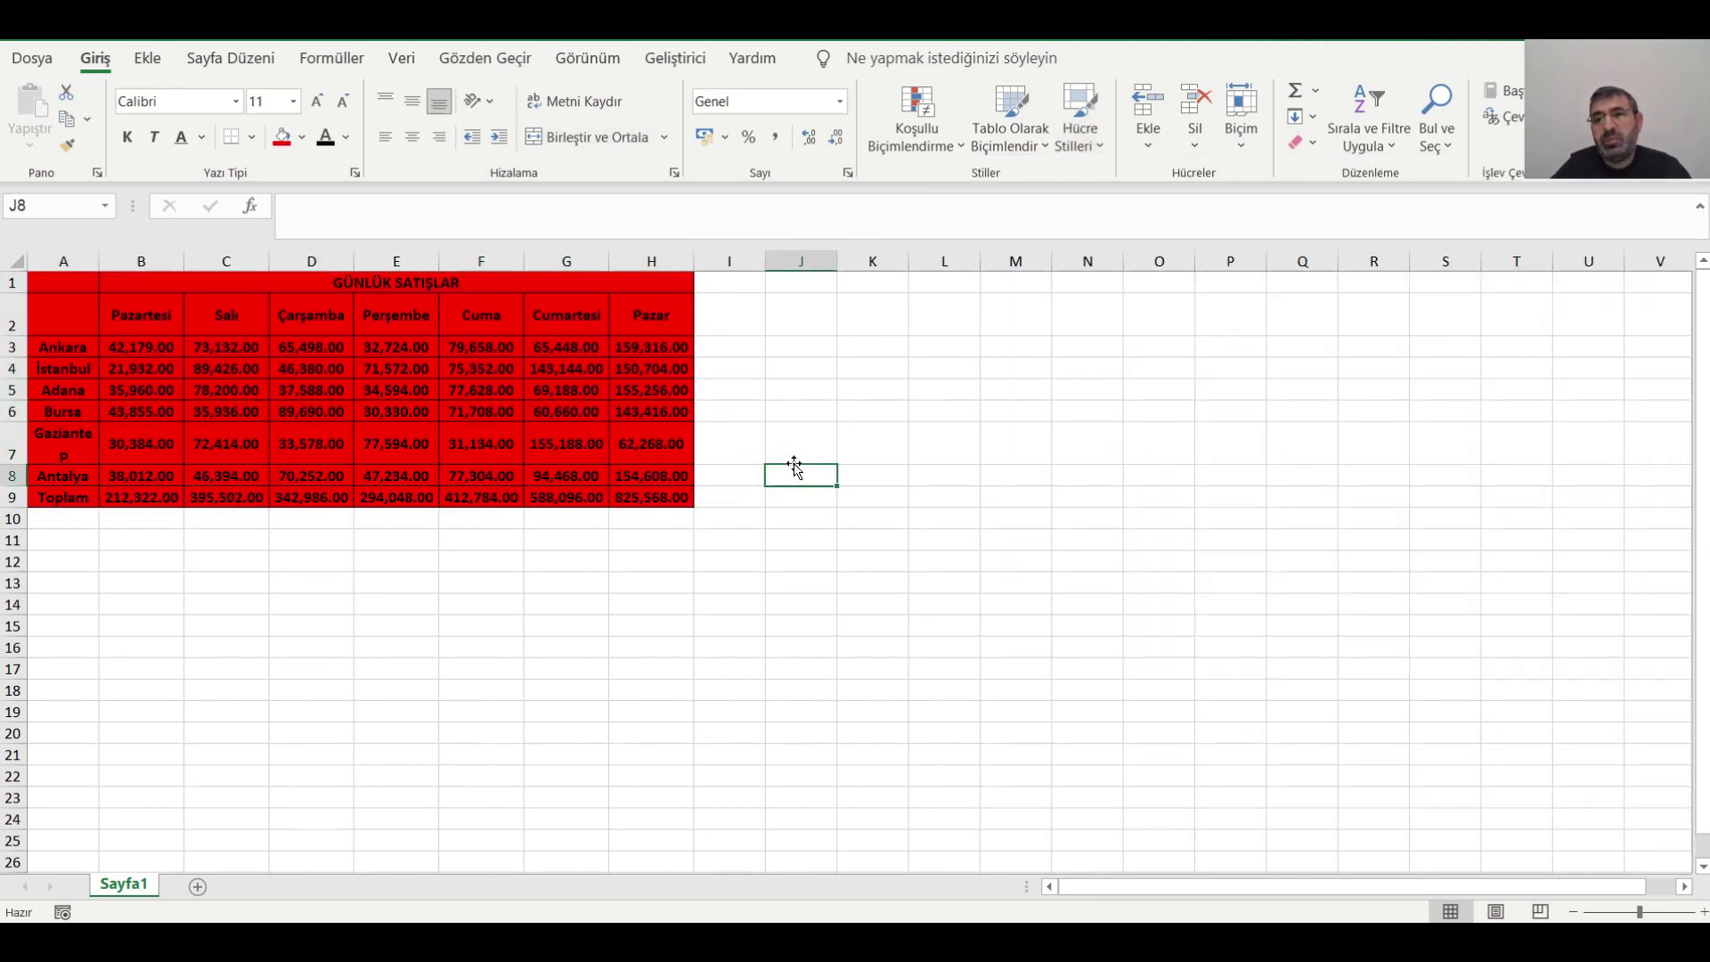